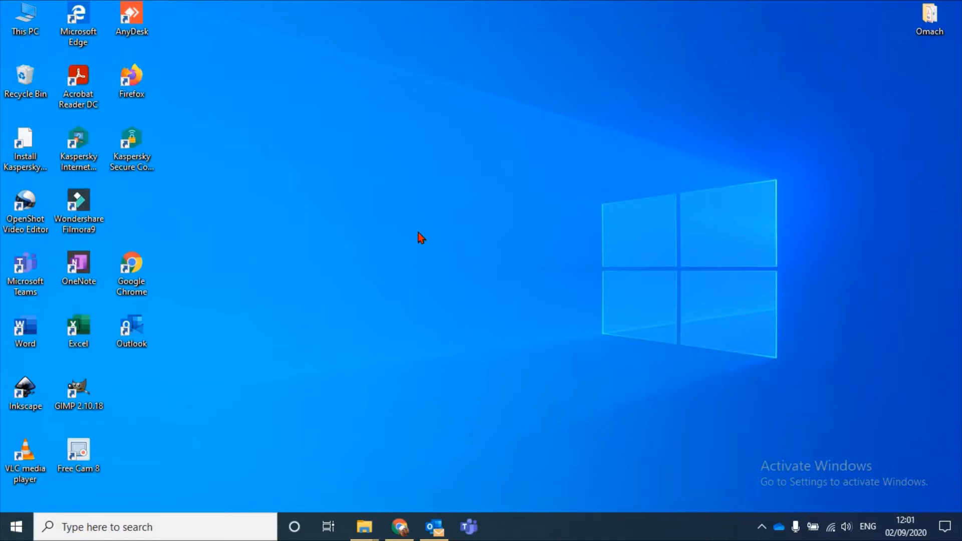
Open Google Chrome in a maximized window and search the web for kobotoolbox
{"action": "double_click", "coordinate": [130, 276]}
{"action": "left_click", "coordinate": [799, 28]}
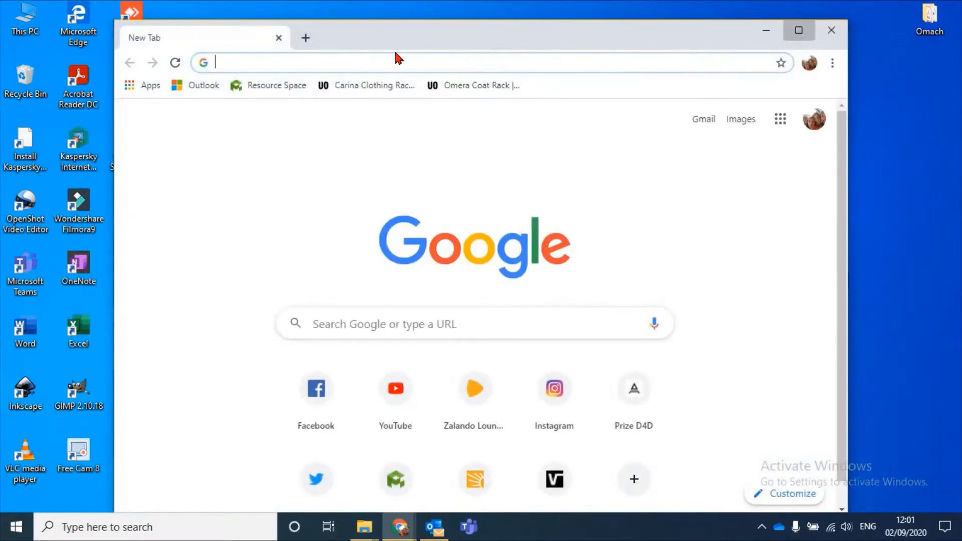
{"action": "left_click", "coordinate": [395, 34]}
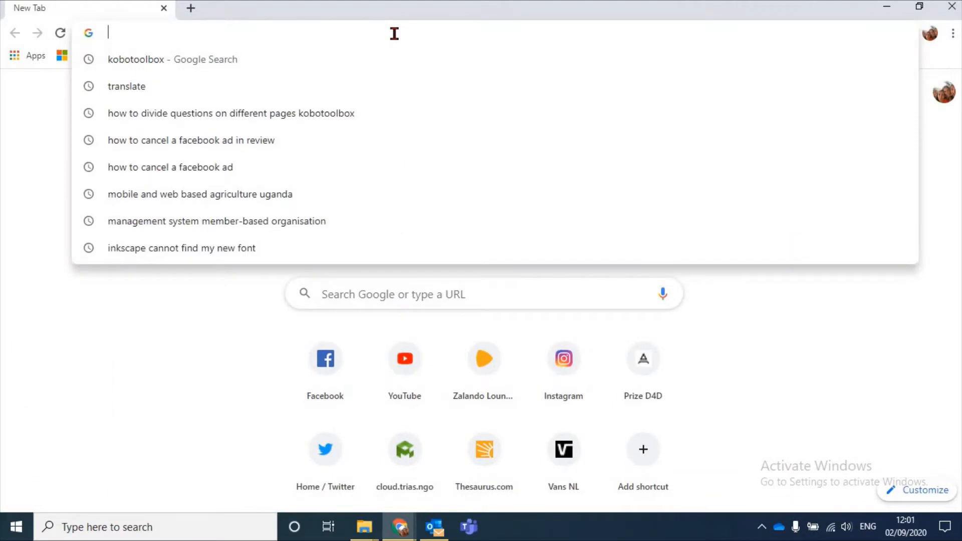
{"action": "type", "text": "kobotoolbox"}
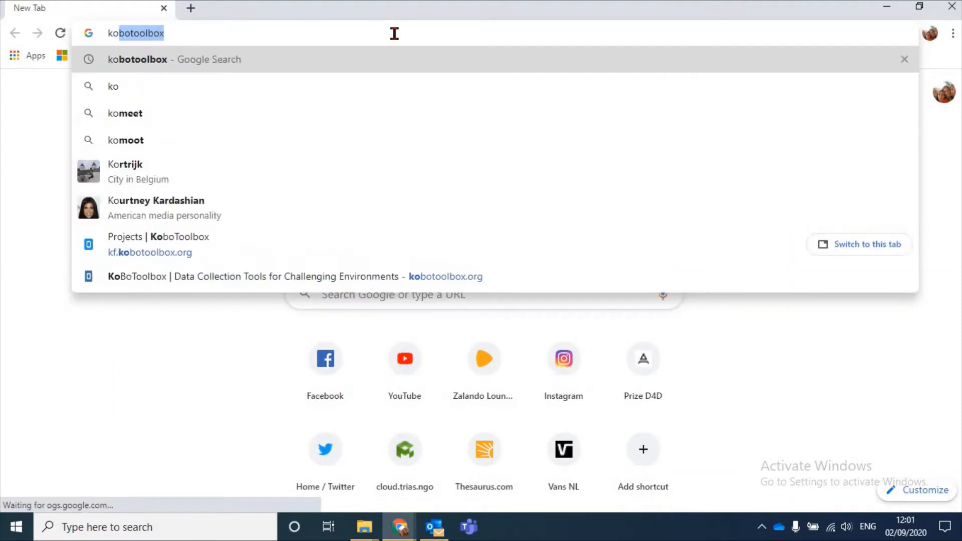
{"action": "left_click", "coordinate": [260, 61]}
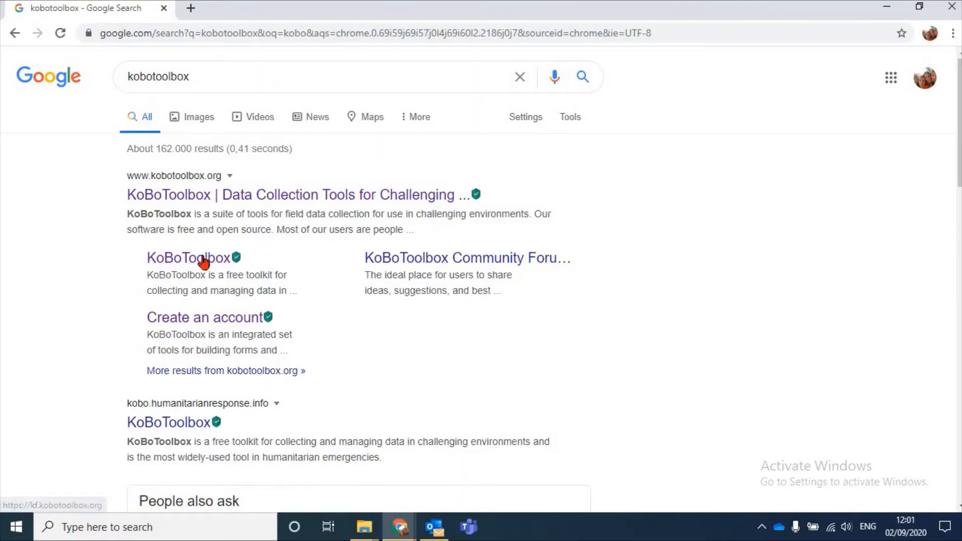
Open the KoBoToolbox login page from the search results and log in with the prefilled credentials
{"action": "left_click", "coordinate": [203, 258]}
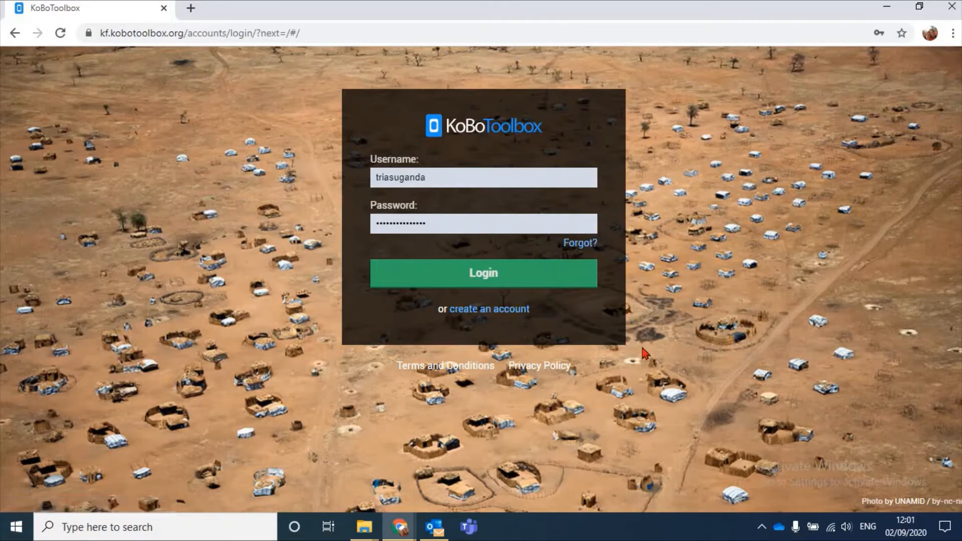
{"action": "left_click", "coordinate": [482, 279]}
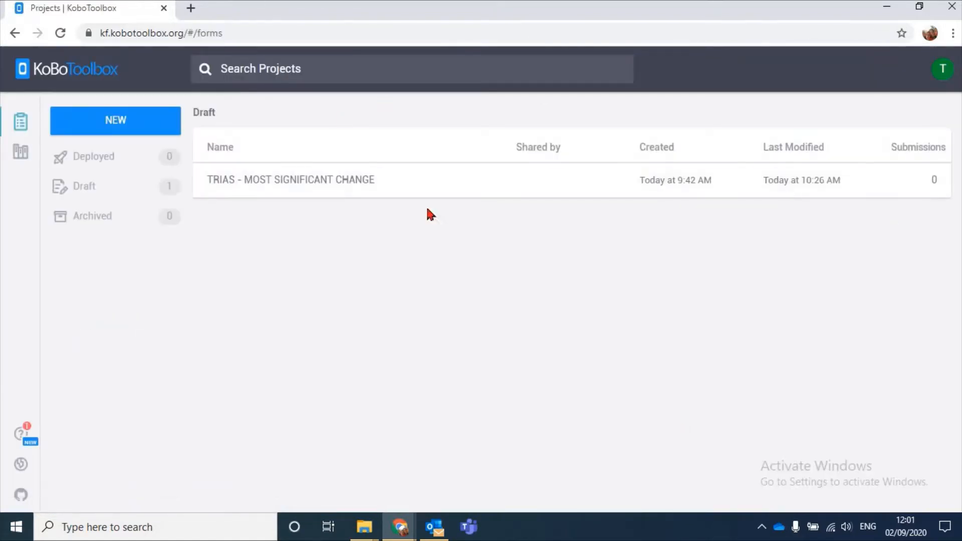
Start a new project built from scratch and name it "Progress of Trias trainings: trainees"
{"action": "left_click", "coordinate": [143, 125]}
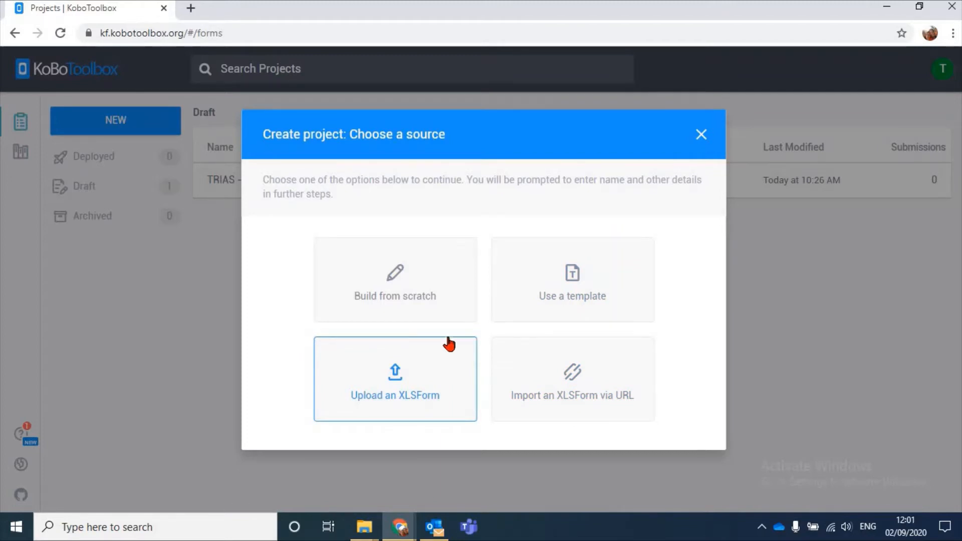
{"action": "left_click", "coordinate": [430, 272]}
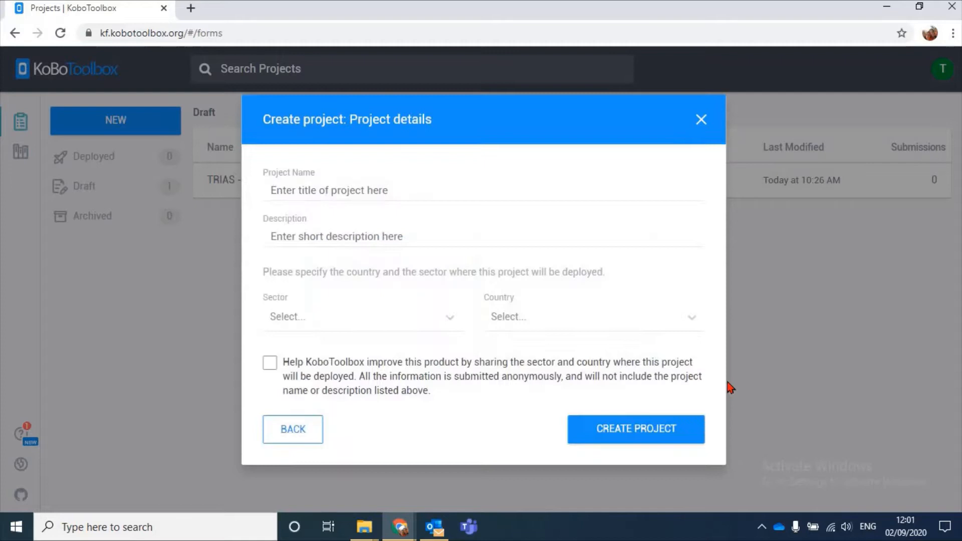
{"action": "left_click", "coordinate": [532, 185]}
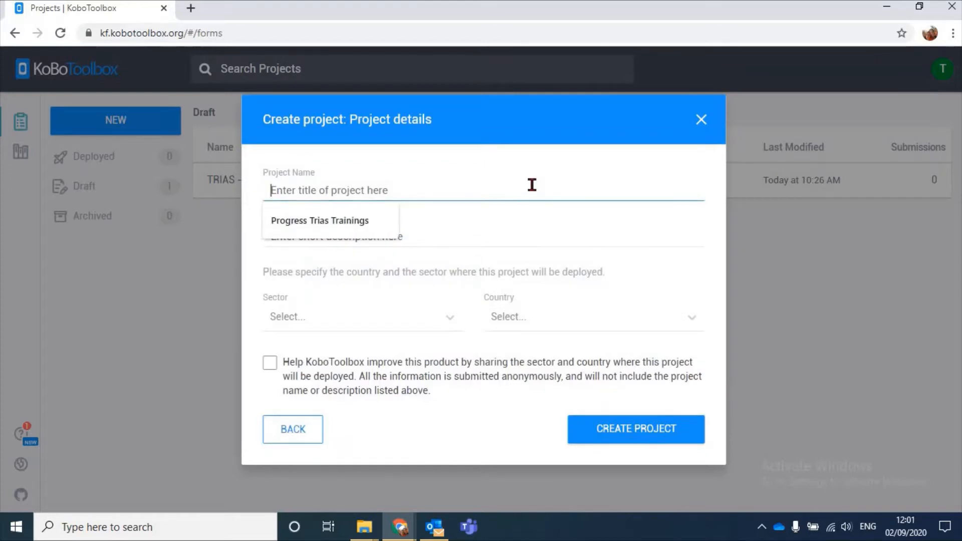
{"action": "type", "text": "Progress "}
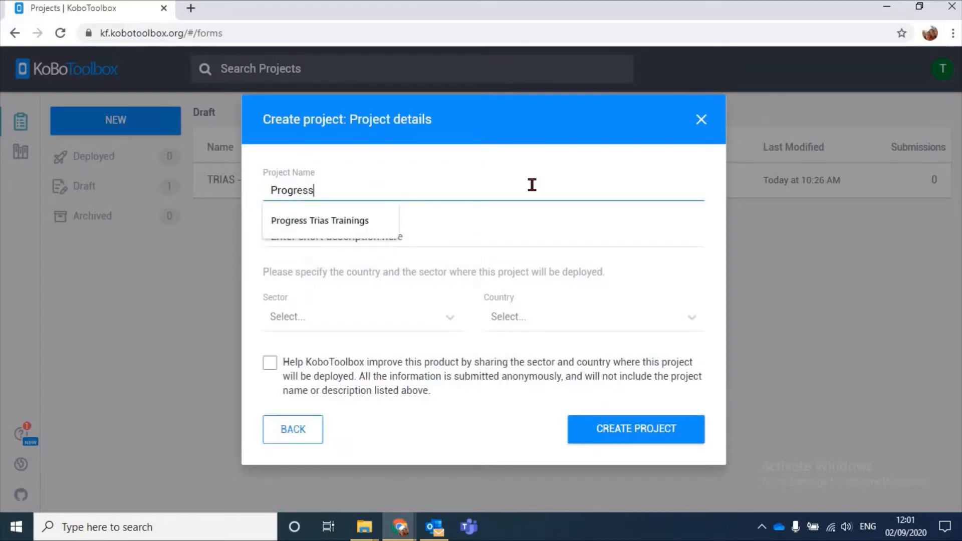
{"action": "type", "text": "of "}
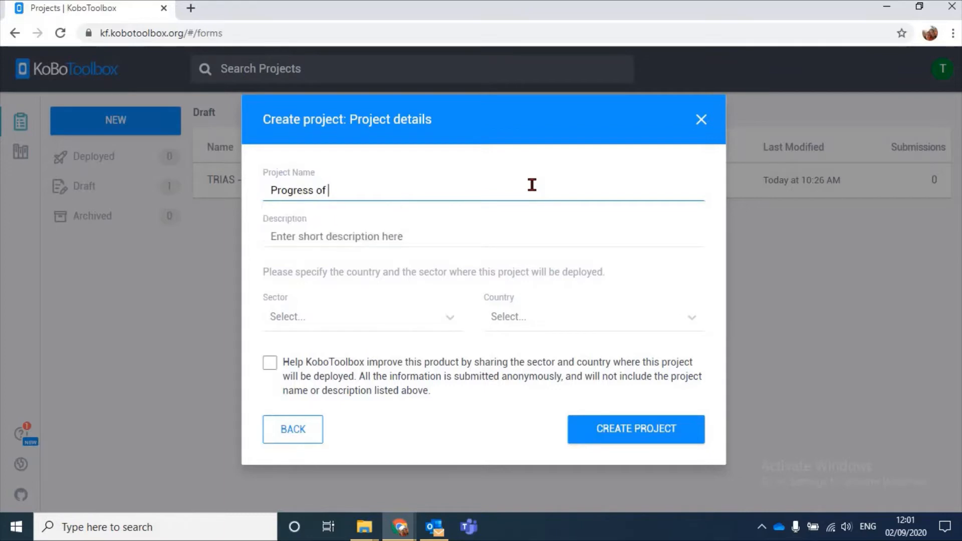
{"action": "type", "text": "Trias trainings:"}
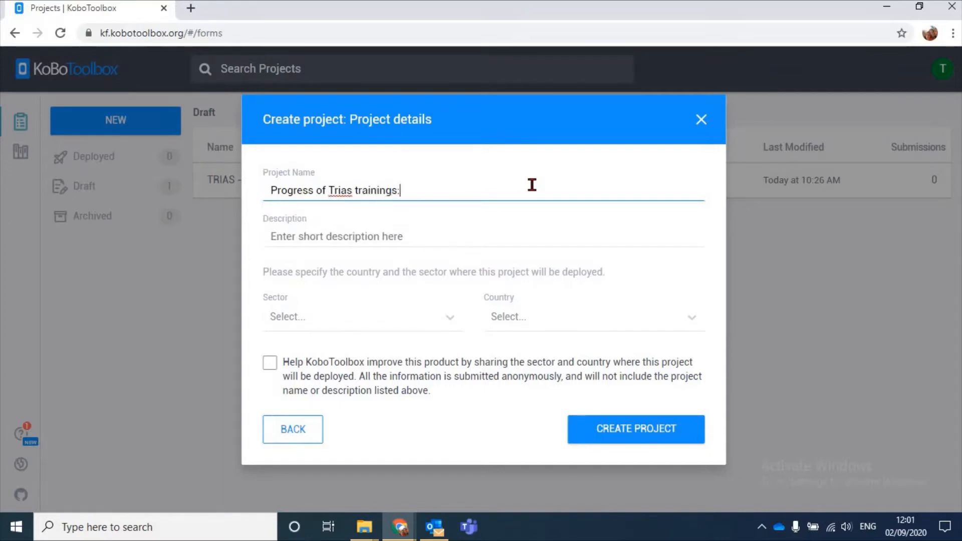
{"action": "type", "text": " trainees"}
Enter the project description "Track the experience of our trainings at the side of the trainees"
{"action": "left_click", "coordinate": [567, 234]}
{"action": "type", "text": "T"}
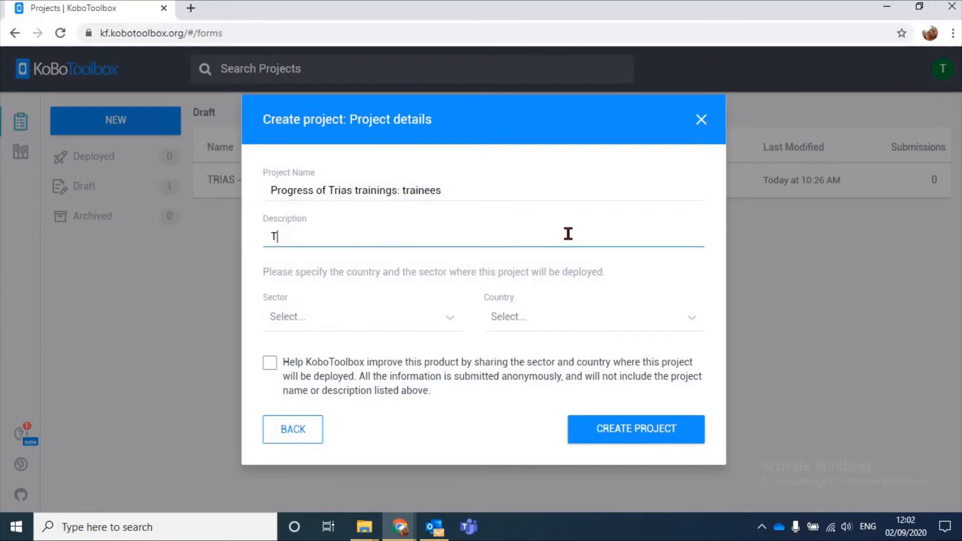
{"action": "type", "text": "rack the experie"}
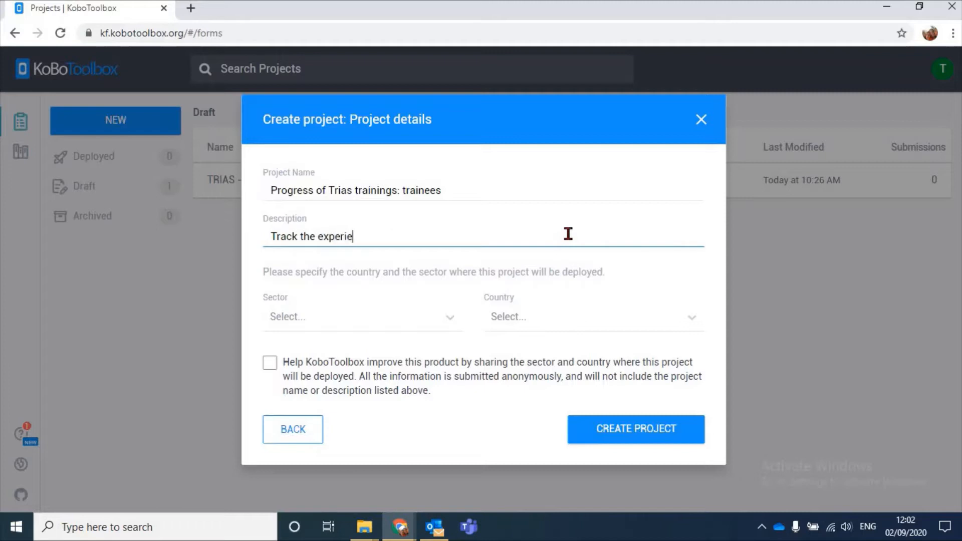
{"action": "type", "text": "nce of trainees"}
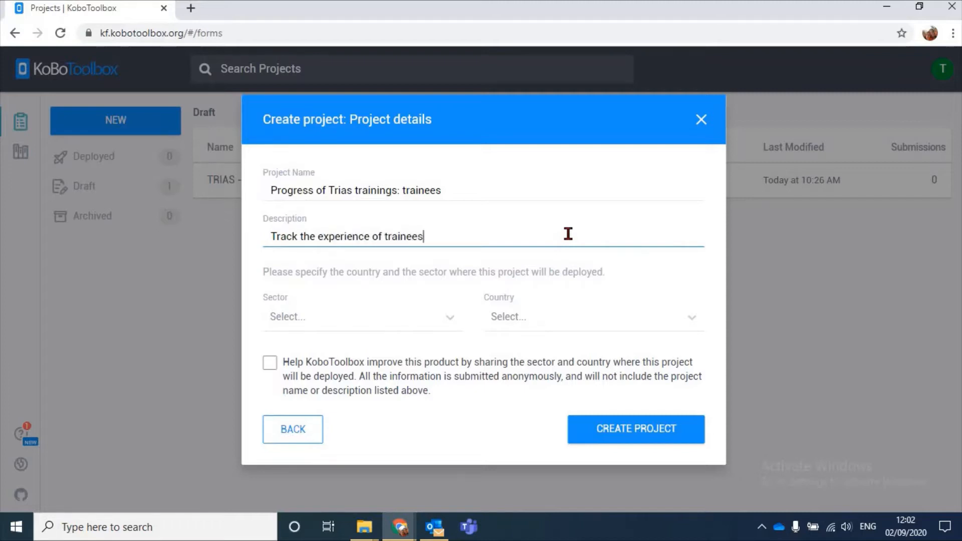
{"action": "key", "text": "BackSpace"}
{"action": "key", "text": "BackSpace"}
{"action": "key", "text": "BackSpace"}
{"action": "key", "text": "BackSpace"}
{"action": "key", "text": "BackSpace"}
{"action": "key", "text": "BackSpace"}
{"action": "key", "text": "BackSpace"}
{"action": "key", "text": "BackSpace"}
{"action": "key", "text": "BackSpace"}
{"action": "type", "text": "our trainings at the side of "}
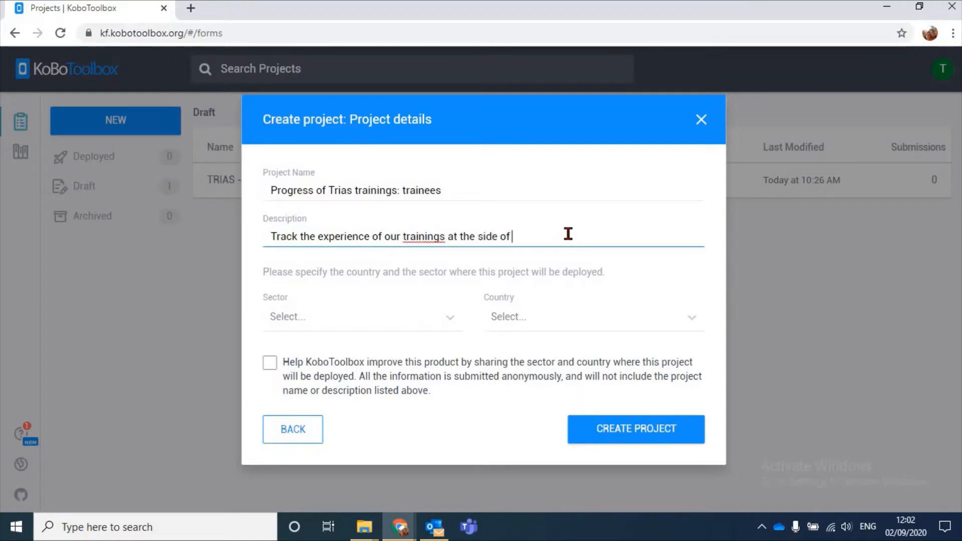
{"action": "type", "text": "the trainees"}
Set the project's sector to Economic/Social Development
{"action": "left_click", "coordinate": [391, 316]}
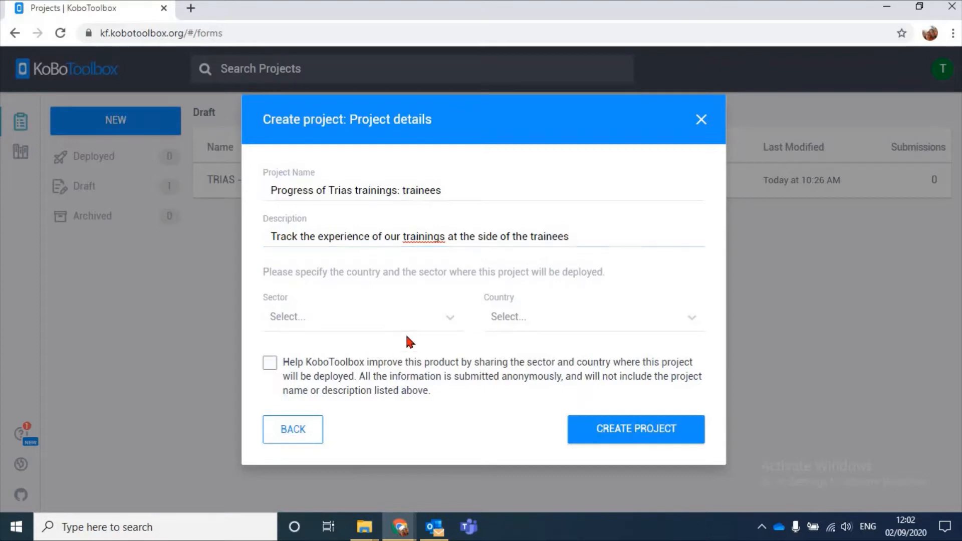
{"action": "scroll", "coordinate": [382, 390], "scroll_direction": "down", "scroll_amount": 8}
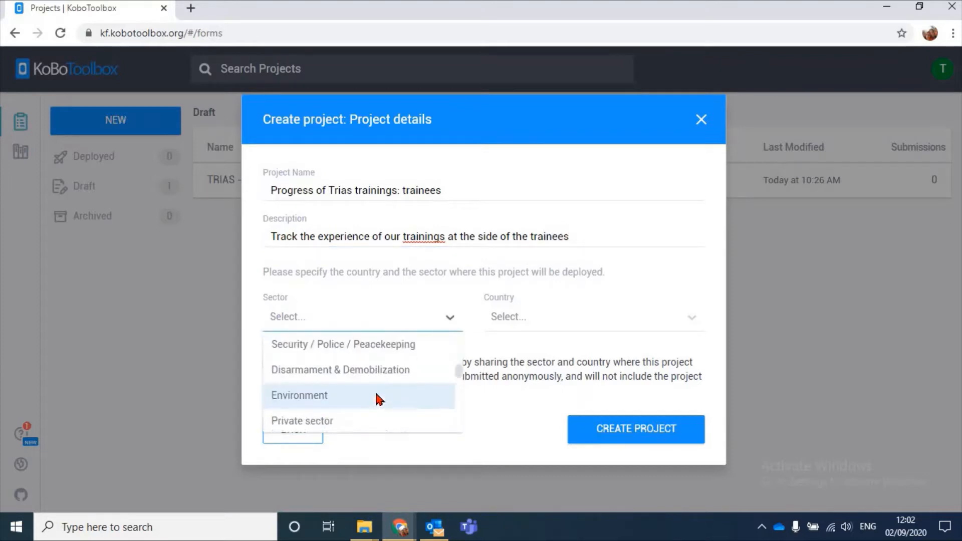
{"action": "scroll", "coordinate": [379, 393], "scroll_direction": "down", "scroll_amount": 7}
{"action": "scroll", "coordinate": [378, 394], "scroll_direction": "up", "scroll_amount": 6}
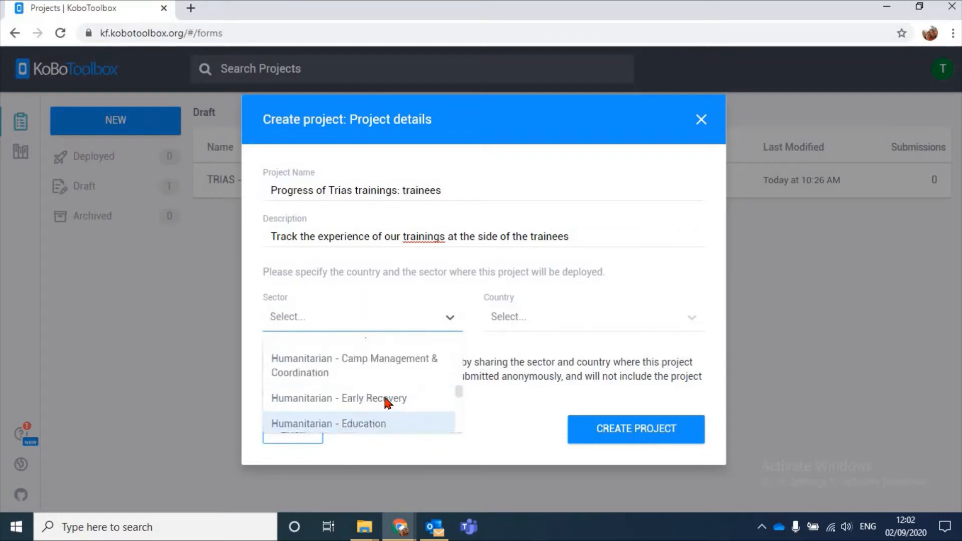
{"action": "scroll", "coordinate": [391, 399], "scroll_direction": "up", "scroll_amount": 3}
{"action": "scroll", "coordinate": [365, 354], "scroll_direction": "down", "scroll_amount": 2}
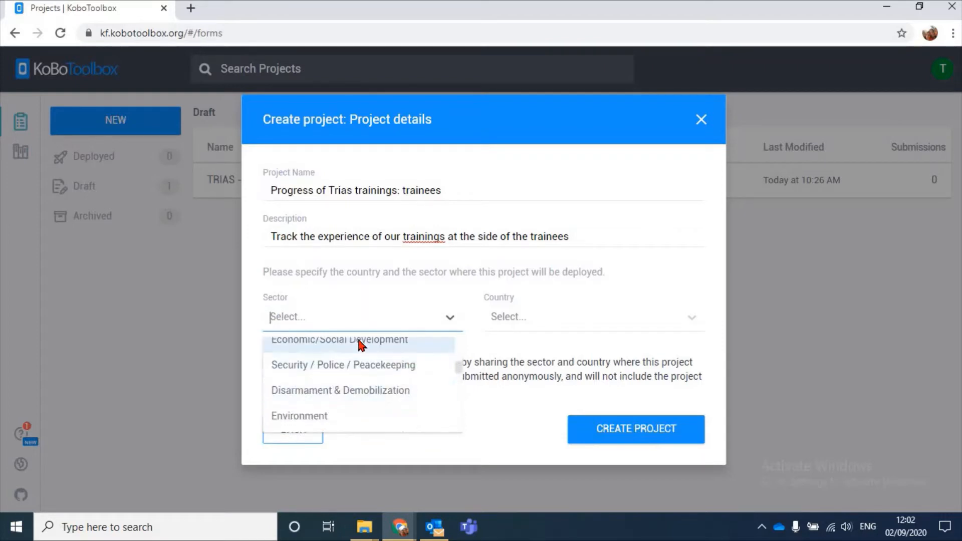
{"action": "left_click", "coordinate": [361, 341]}
Set the project's country to Uganda and create the project
{"action": "left_click", "coordinate": [553, 320]}
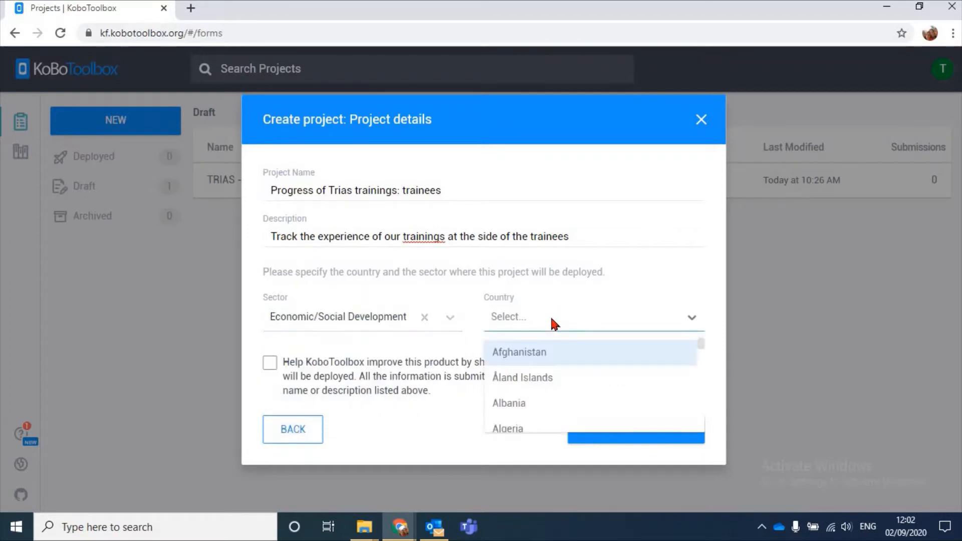
{"action": "type", "text": "ugand"}
{"action": "key", "text": "Return"}
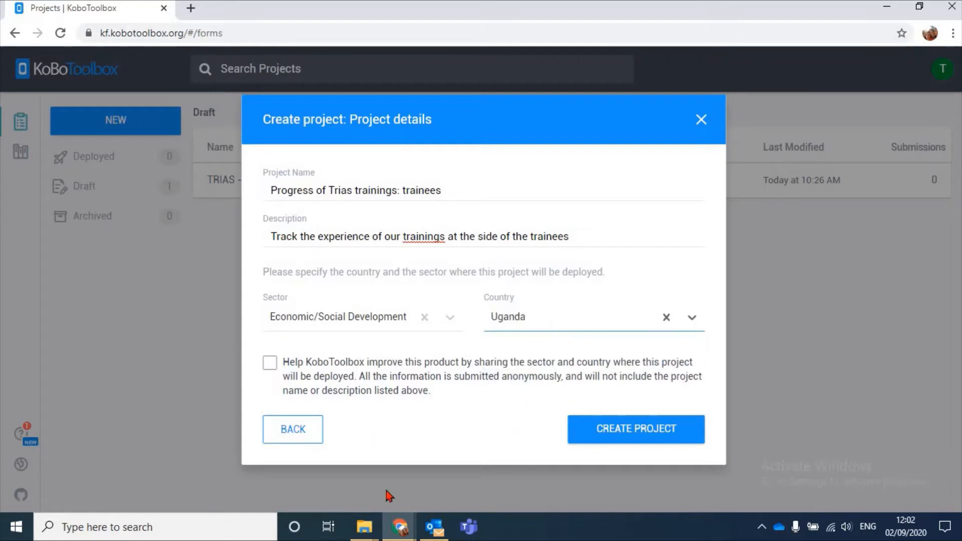
{"action": "left_click", "coordinate": [661, 434]}
{"action": "left_click", "coordinate": [661, 434]}
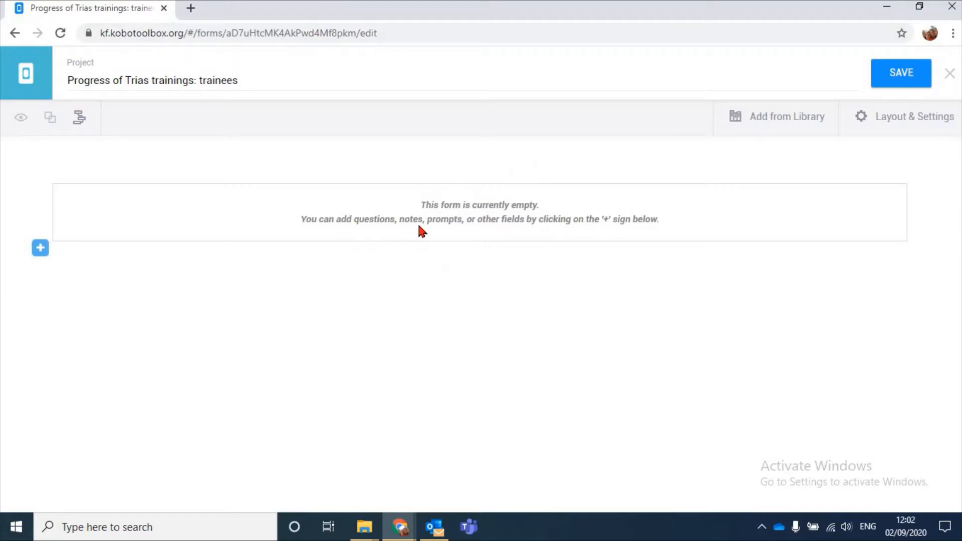
{"action": "left_click", "coordinate": [218, 79]}
{"action": "left_click_drag", "start_coordinate": [238, 79], "coordinate": [189, 81]}
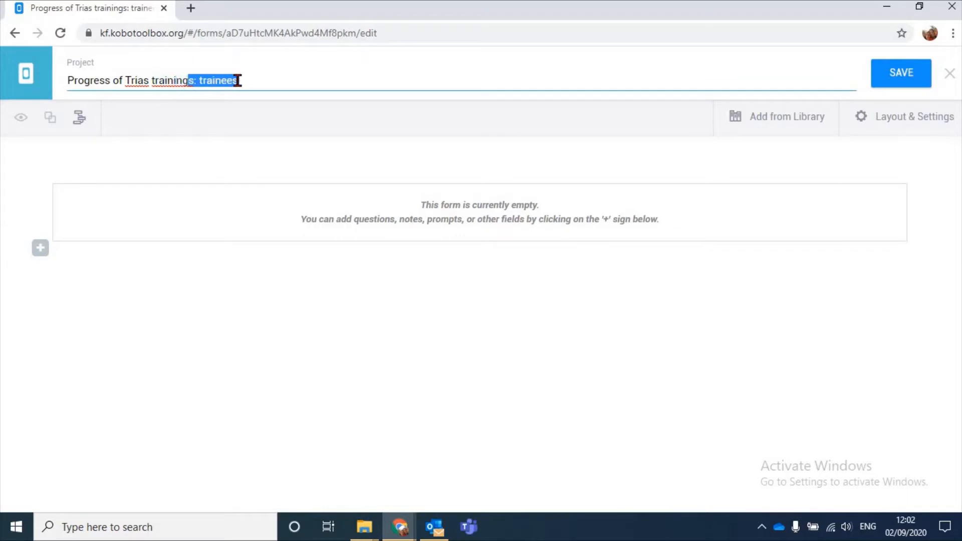
{"action": "left_click", "coordinate": [277, 95]}
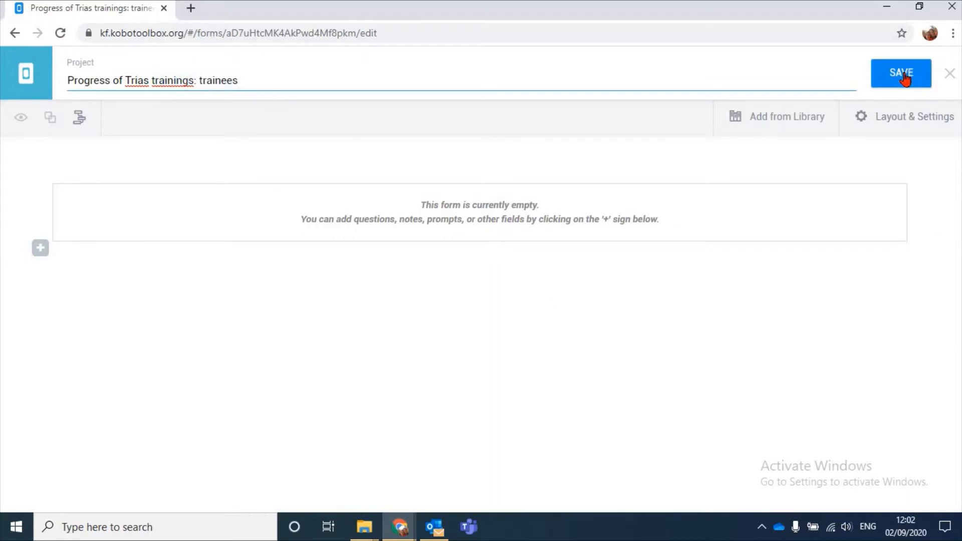
Save the new empty form
{"action": "left_click", "coordinate": [886, 69]}
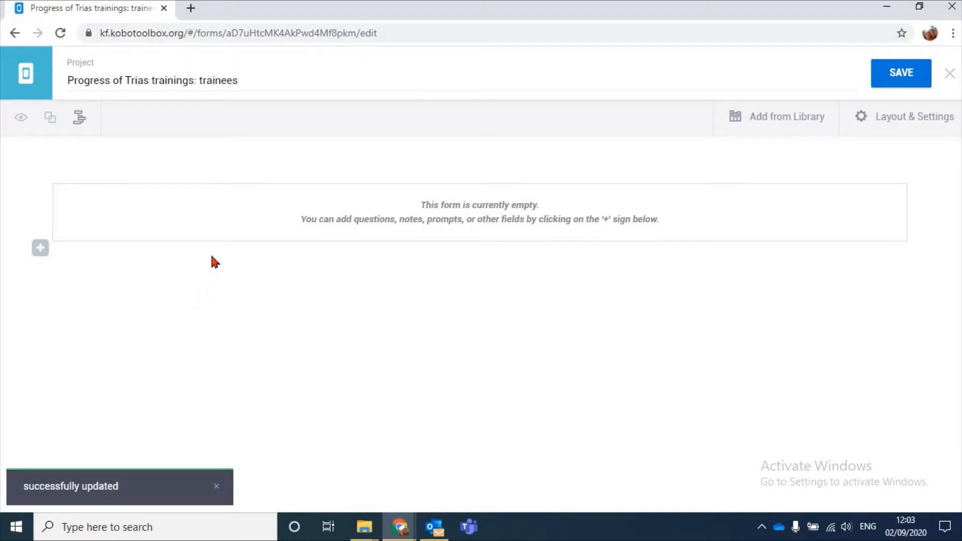
Add the question "What is your name?" to the form with the Text response type
{"action": "left_click", "coordinate": [40, 247]}
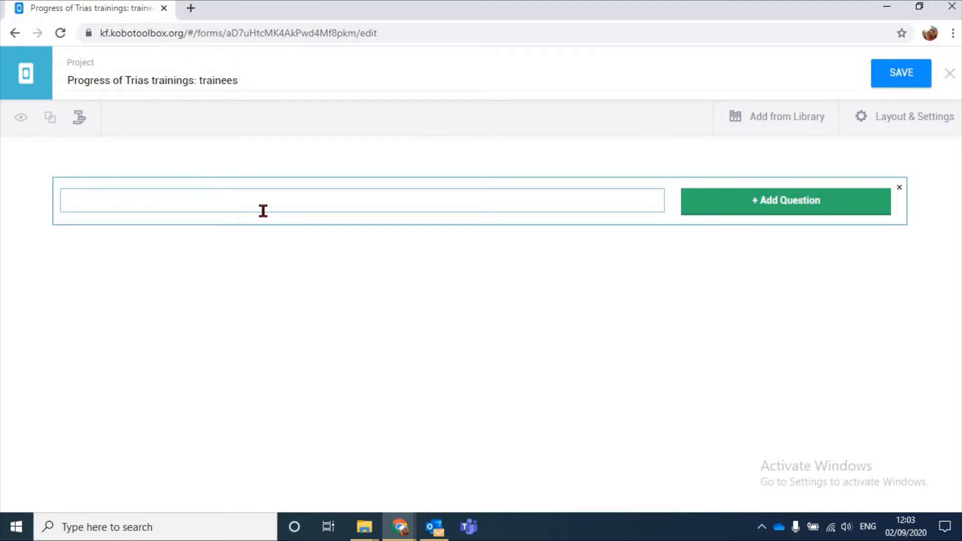
{"action": "type", "text": "What is your name?"}
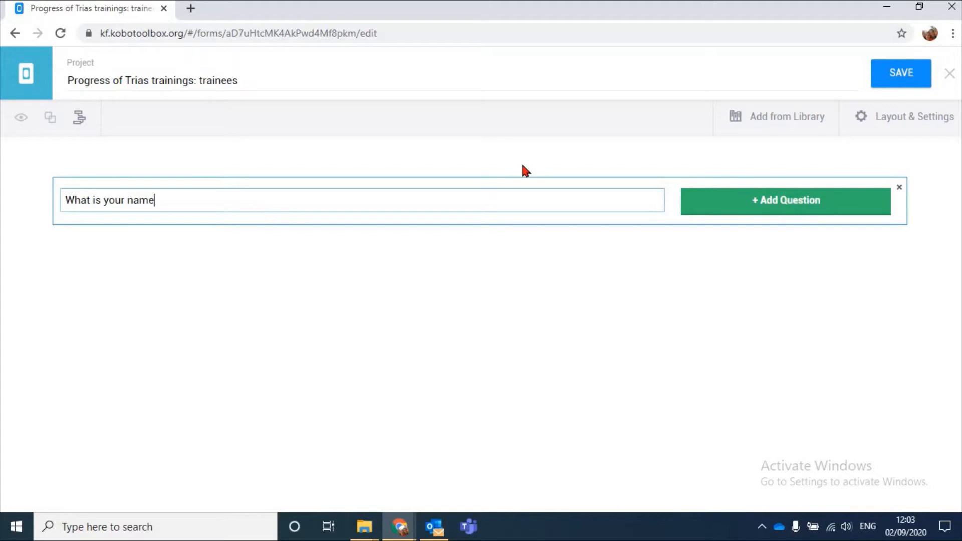
{"action": "left_click", "coordinate": [797, 201]}
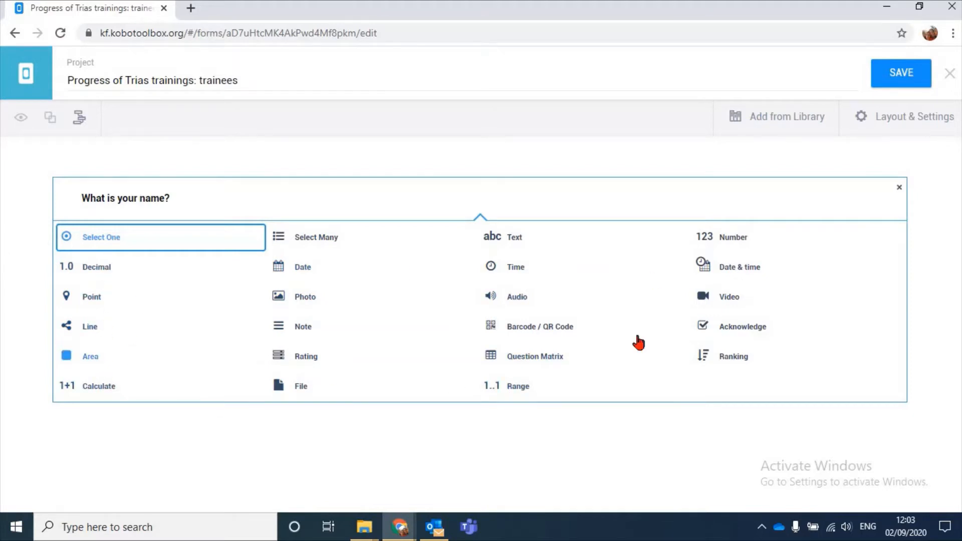
{"action": "left_click", "coordinate": [516, 237]}
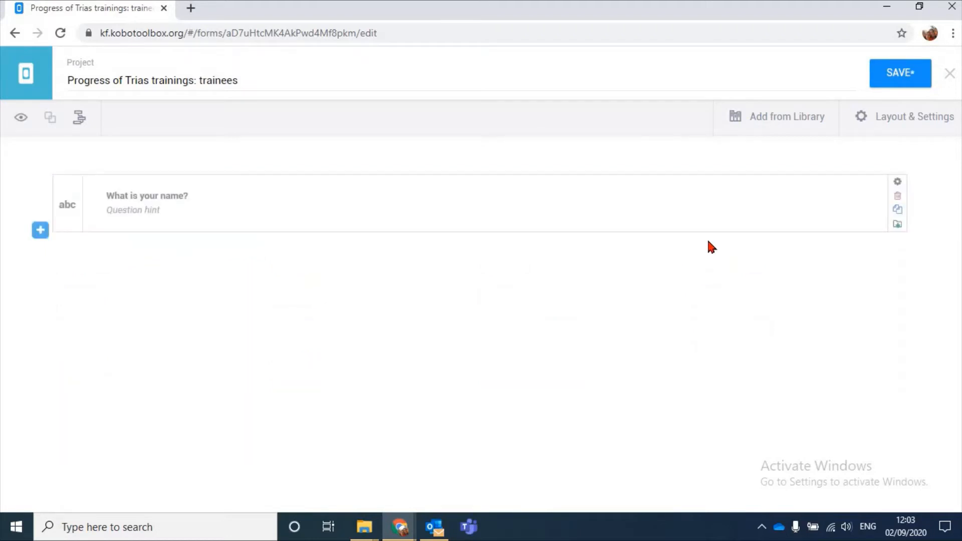
Add the question "What is your date of birth?" below the name question with the Date response type
{"action": "left_click", "coordinate": [40, 230]}
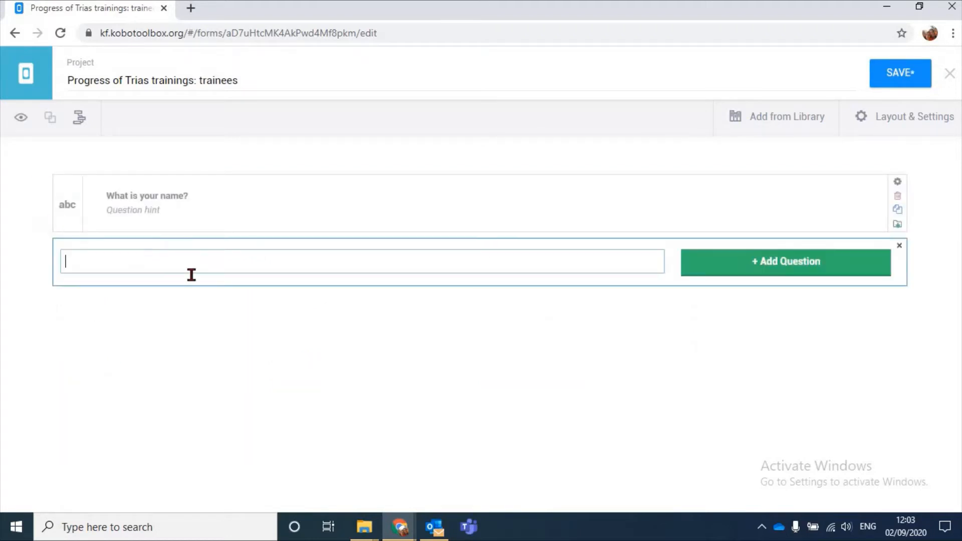
{"action": "type", "text": "What is your dat"}
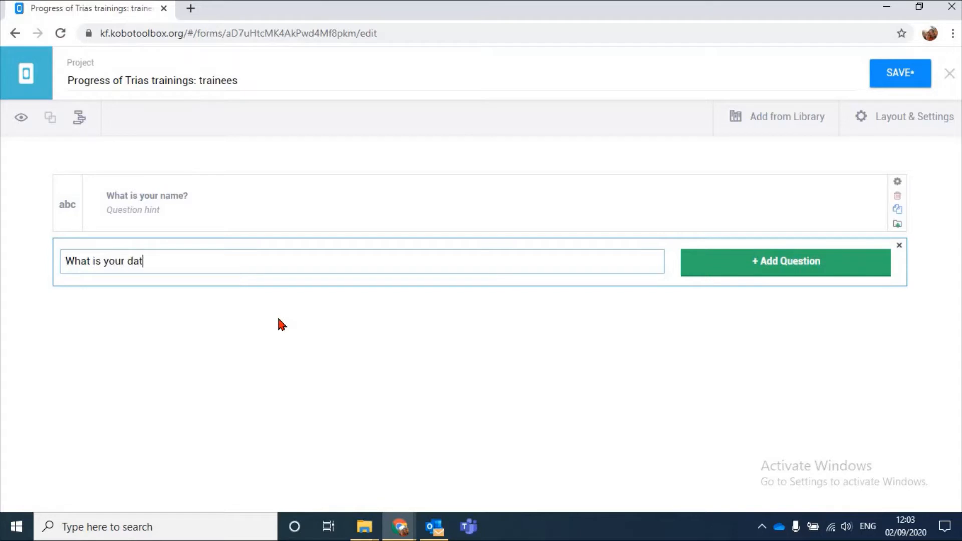
{"action": "type", "text": "e of birth?"}
{"action": "left_click", "coordinate": [709, 258]}
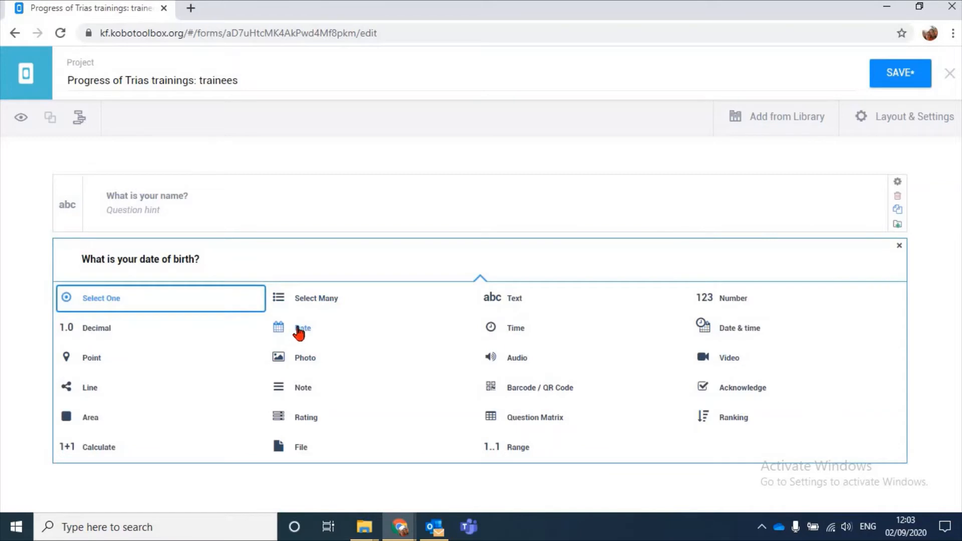
{"action": "left_click", "coordinate": [324, 326]}
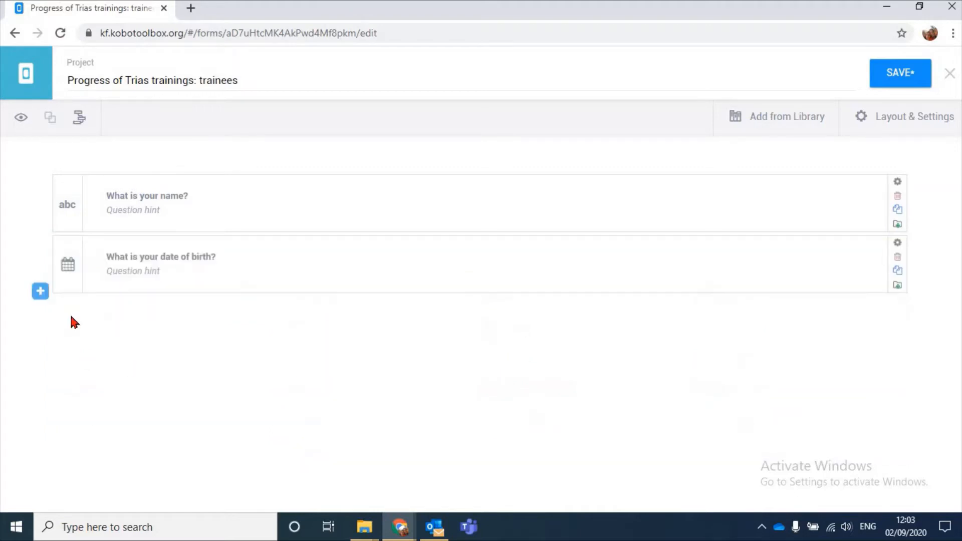
Add the question "What is your telephone number?" below the date of birth question with the Number response type
{"action": "left_click", "coordinate": [41, 292]}
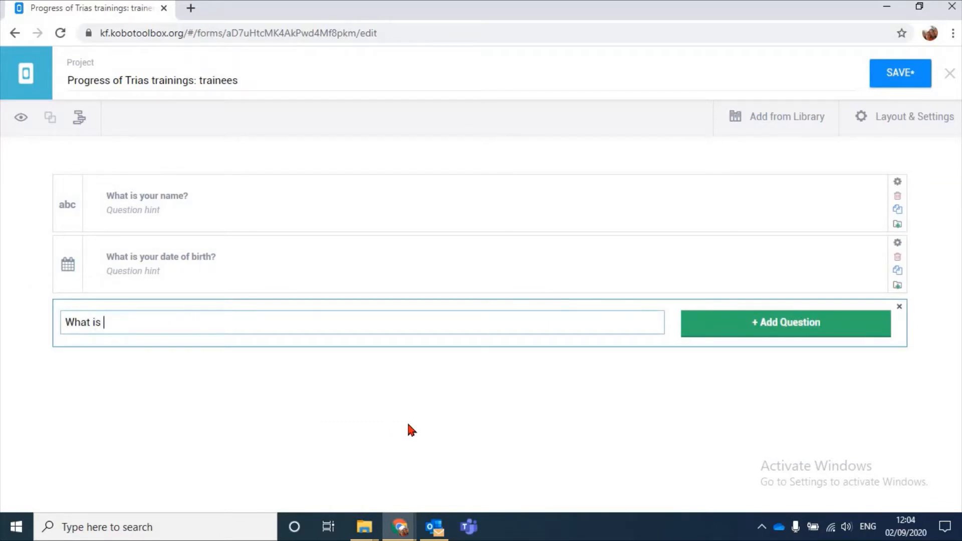
{"action": "type", "text": "What is t"}
{"action": "key", "text": "BackSpace"}
{"action": "type", "text": "your telephone nu"}
{"action": "type", "text": "mber?"}
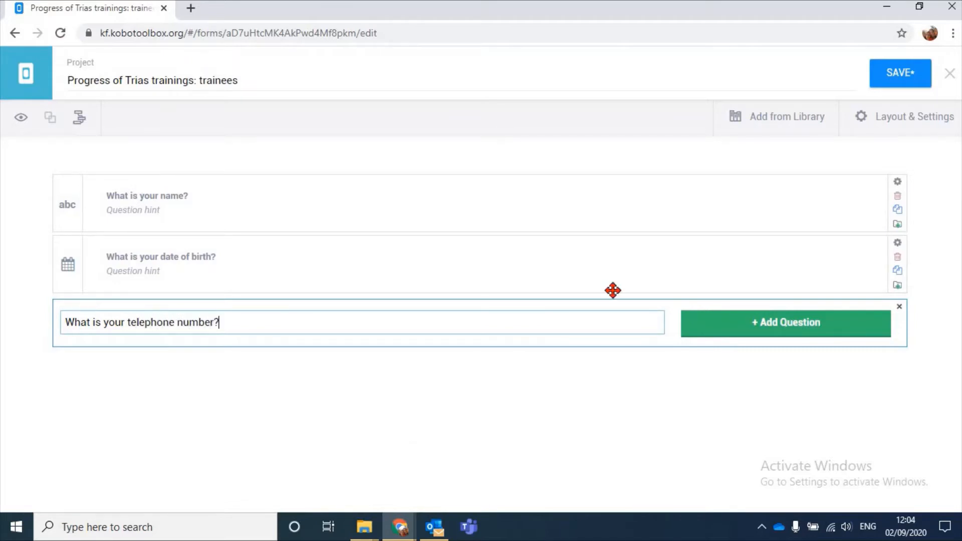
{"action": "left_click", "coordinate": [752, 325]}
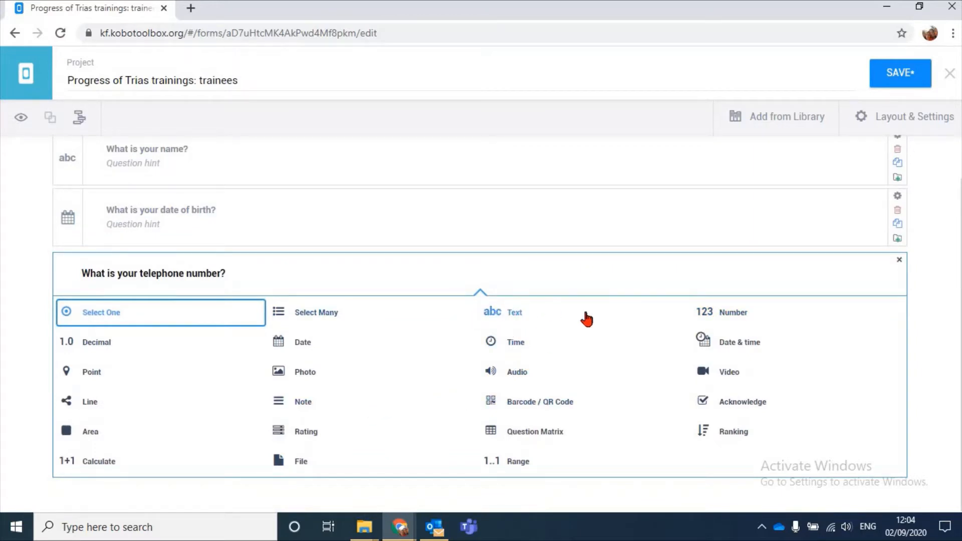
{"action": "left_click", "coordinate": [724, 306]}
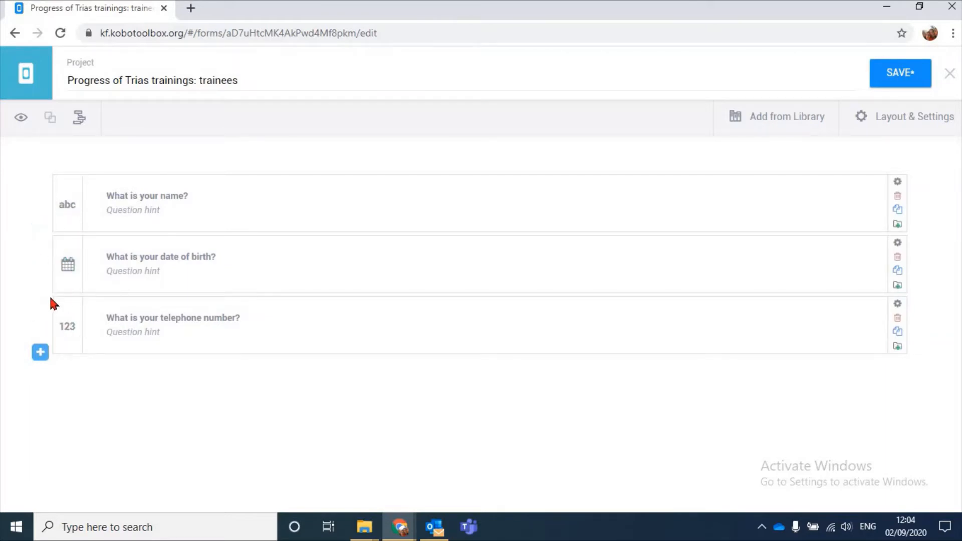
{"action": "left_click", "coordinate": [238, 331]}
{"action": "left_click", "coordinate": [260, 307]}
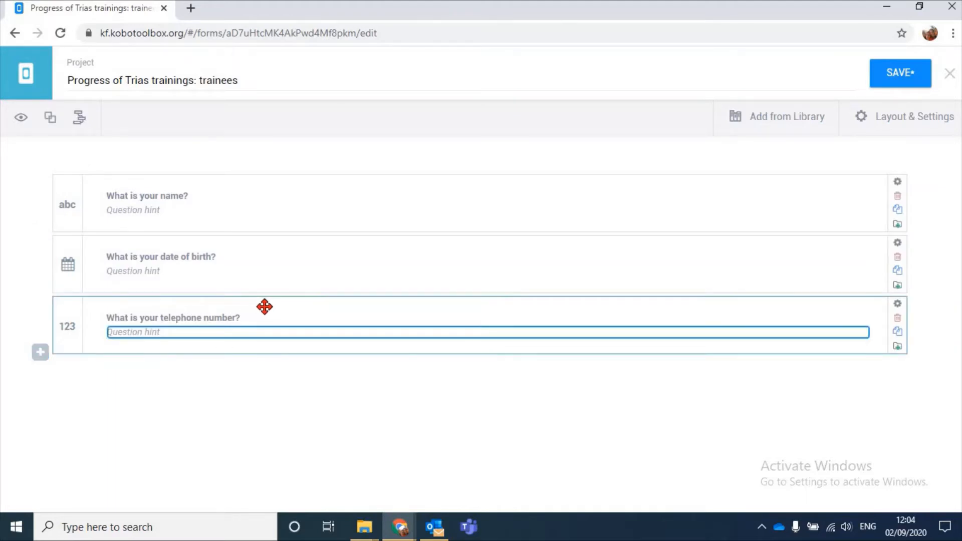
{"action": "left_click_drag", "start_coordinate": [313, 302], "coordinate": [265, 355]}
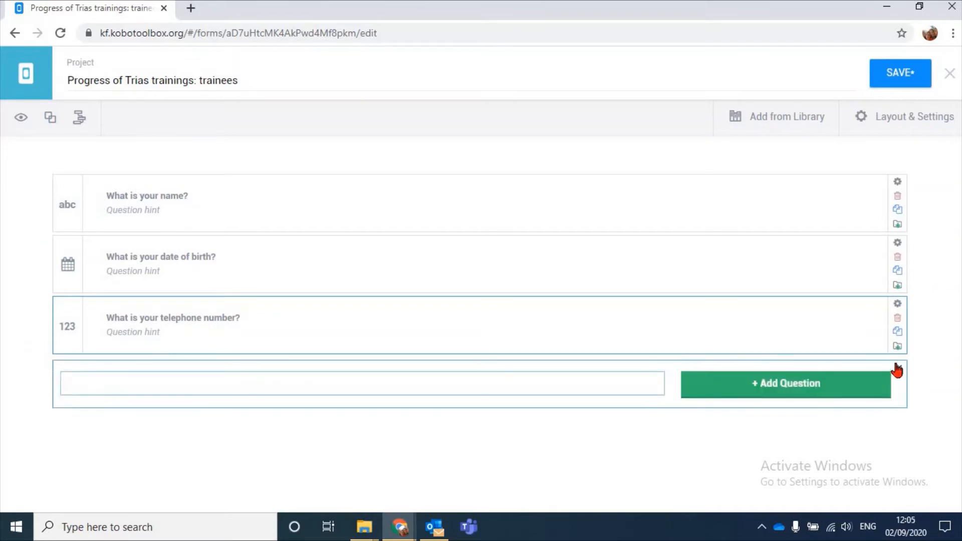
{"action": "left_click", "coordinate": [897, 371]}
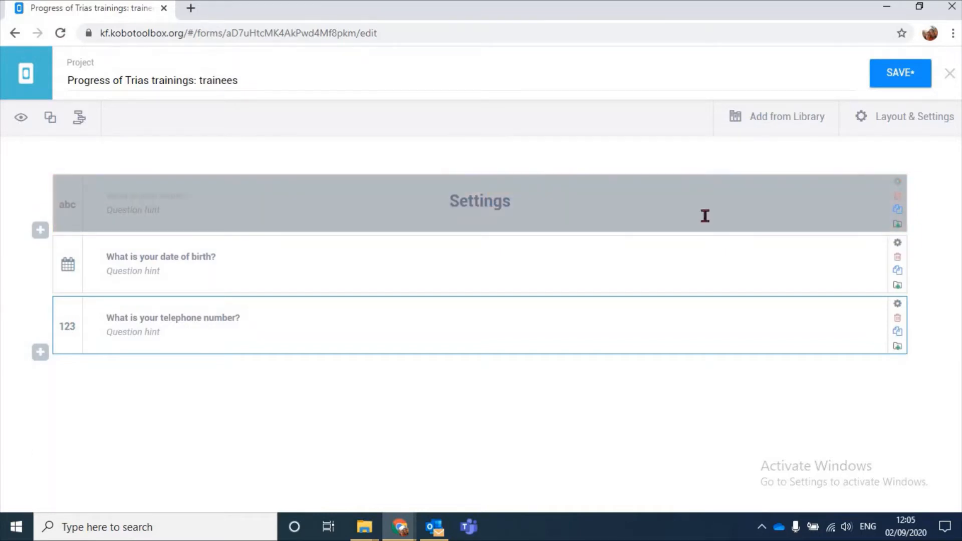
Open the settings of the question "What is your name?" and examine its question options, including the guidance hint and mandatory response
{"action": "left_click", "coordinate": [898, 186]}
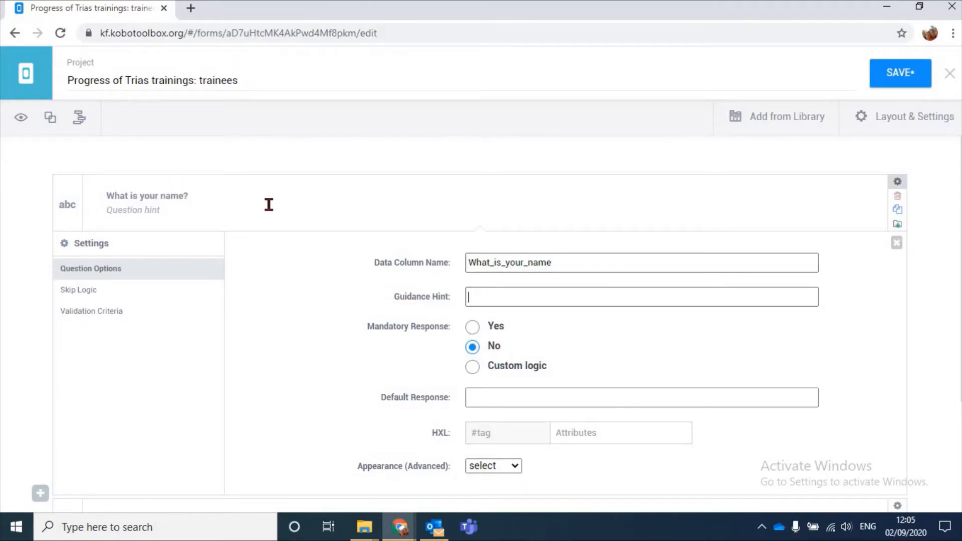
{"action": "scroll", "coordinate": [532, 221], "scroll_direction": "down", "scroll_amount": 1}
{"action": "scroll", "coordinate": [543, 268], "scroll_direction": "up", "scroll_amount": 1}
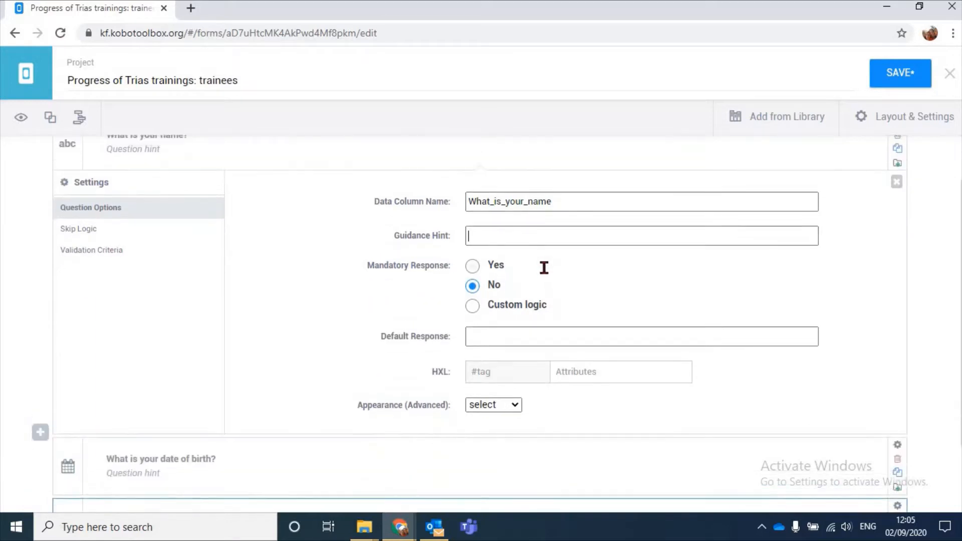
{"action": "scroll", "coordinate": [501, 280], "scroll_direction": "down", "scroll_amount": 3}
{"action": "scroll", "coordinate": [531, 284], "scroll_direction": "up", "scroll_amount": 3}
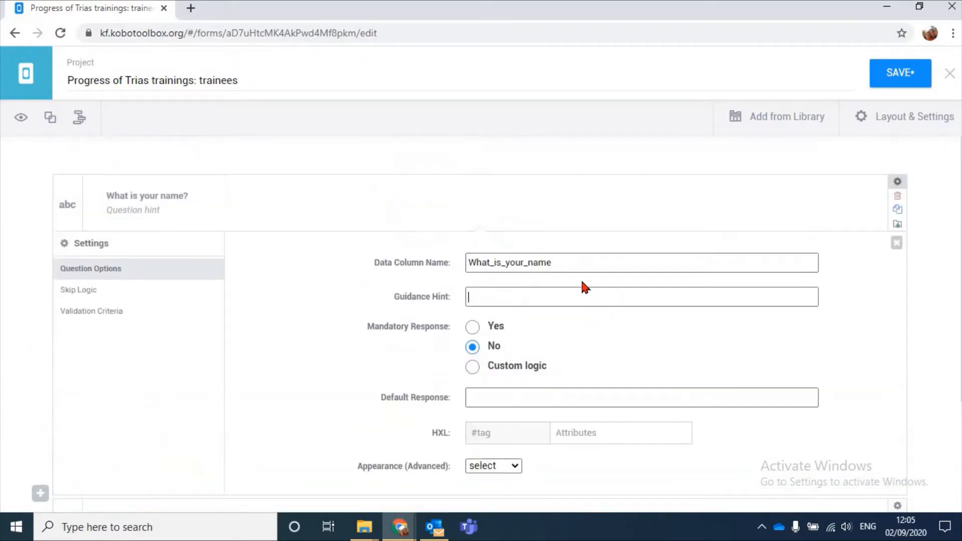
{"action": "scroll", "coordinate": [611, 256], "scroll_direction": "down", "scroll_amount": 3}
{"action": "scroll", "coordinate": [629, 241], "scroll_direction": "up", "scroll_amount": 1}
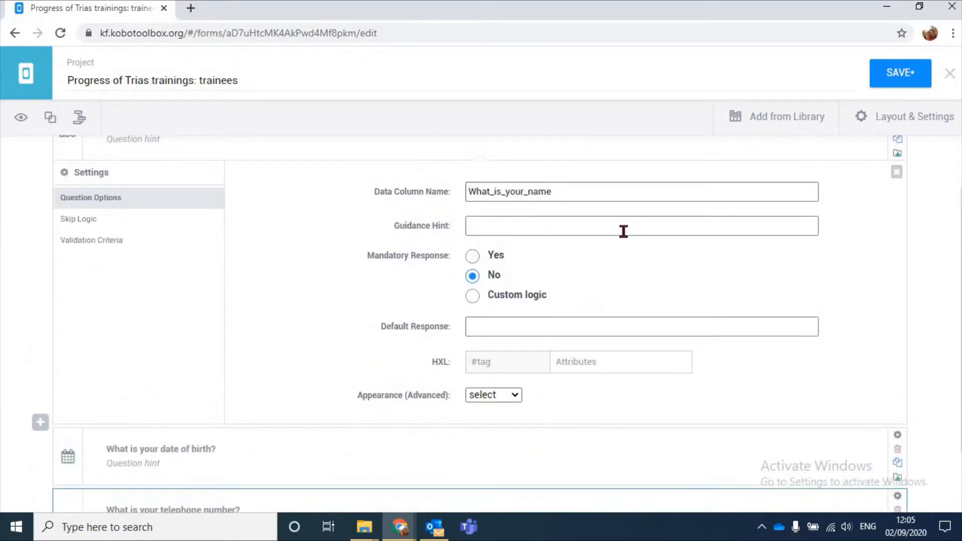
{"action": "left_click", "coordinate": [624, 231]}
{"action": "scroll", "coordinate": [129, 190], "scroll_direction": "up", "scroll_amount": 2}
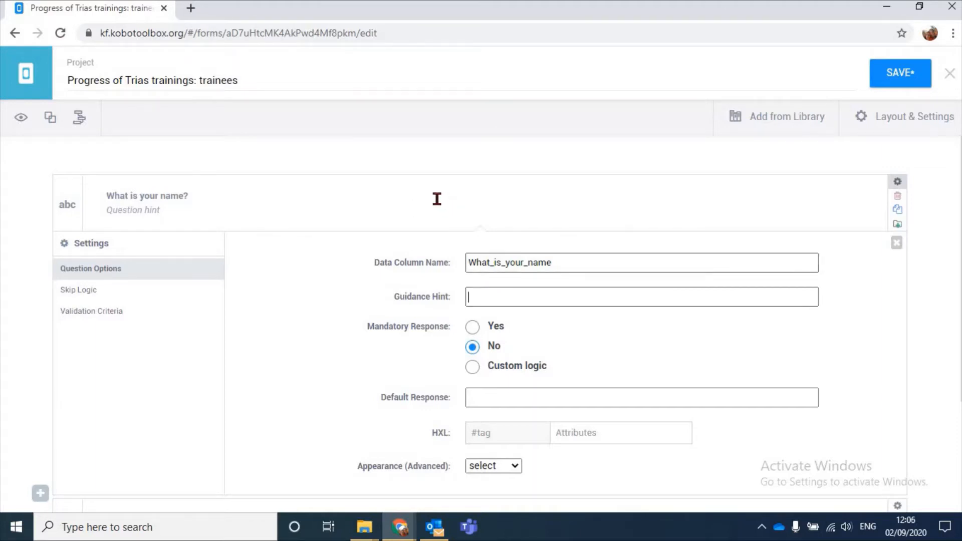
{"action": "scroll", "coordinate": [407, 219], "scroll_direction": "down", "scroll_amount": 1}
{"action": "scroll", "coordinate": [193, 192], "scroll_direction": "up", "scroll_amount": 1}
{"action": "scroll", "coordinate": [174, 365], "scroll_direction": "down", "scroll_amount": 3}
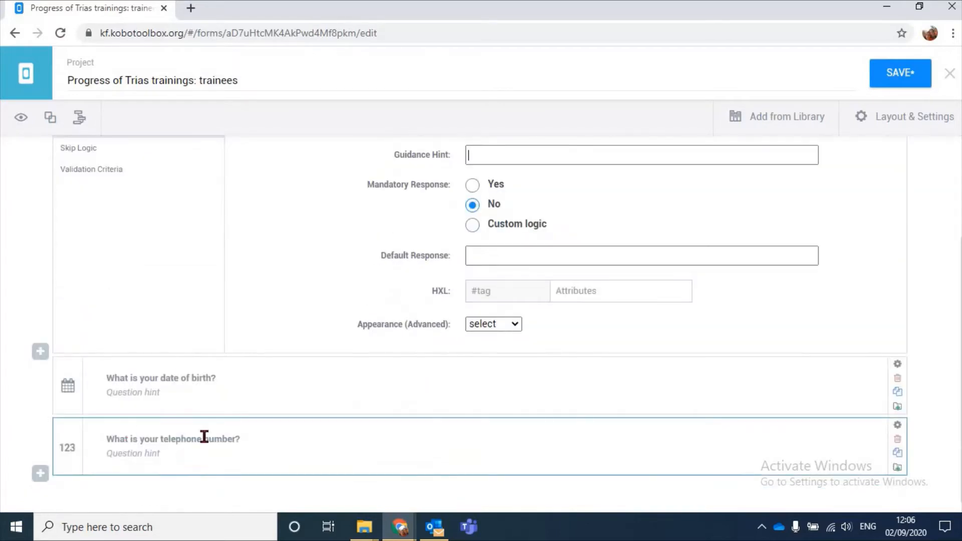
{"action": "scroll", "coordinate": [376, 429], "scroll_direction": "up", "scroll_amount": 3}
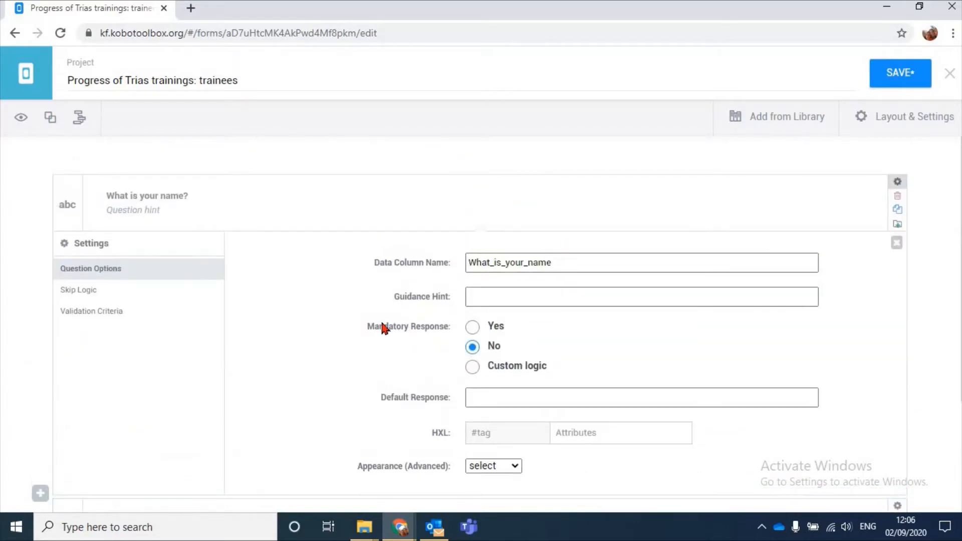
Set the mandatory response of the name question to Yes
{"action": "left_click", "coordinate": [472, 328]}
{"action": "scroll", "coordinate": [405, 333], "scroll_direction": "down", "scroll_amount": 2}
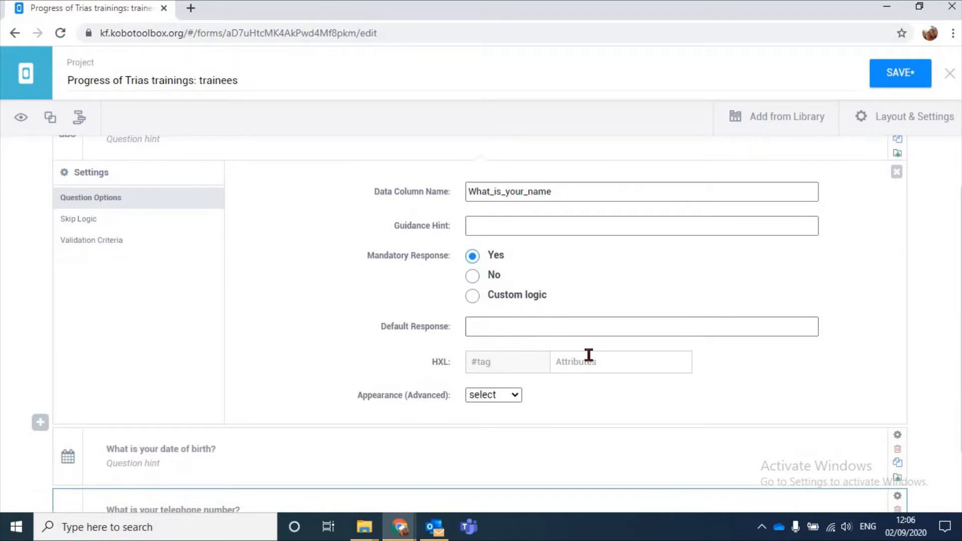
{"action": "left_click", "coordinate": [521, 328]}
{"action": "scroll", "coordinate": [346, 293], "scroll_direction": "up", "scroll_amount": 2}
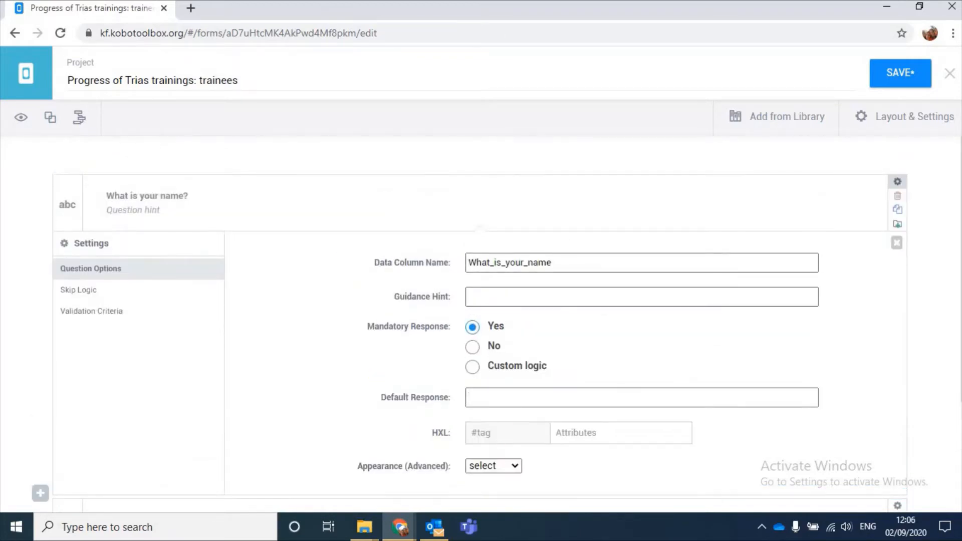
Review the skip logic and validation criteria of the name question and close its settings
{"action": "scroll", "coordinate": [291, 285], "scroll_direction": "down", "scroll_amount": 3}
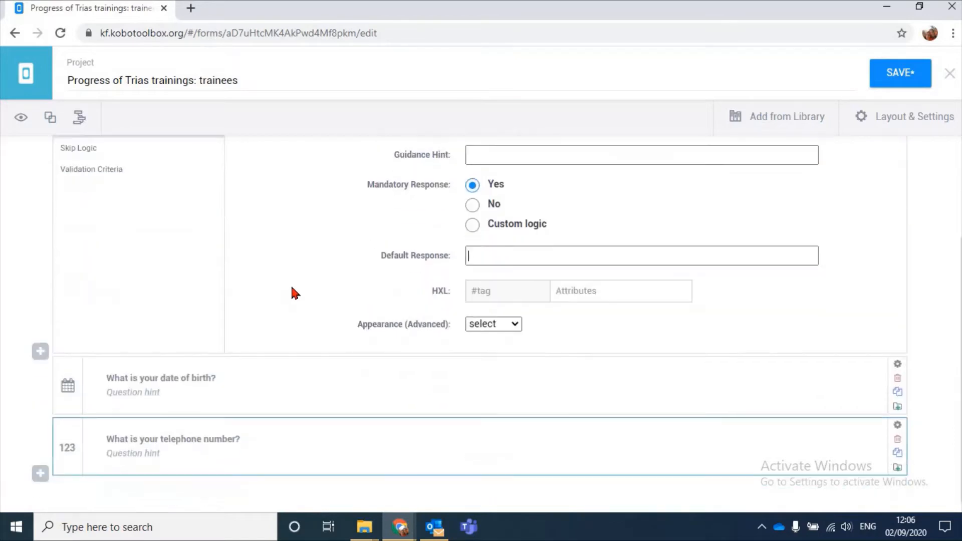
{"action": "scroll", "coordinate": [292, 286], "scroll_direction": "up", "scroll_amount": 3}
{"action": "scroll", "coordinate": [295, 293], "scroll_direction": "down", "scroll_amount": 3}
{"action": "scroll", "coordinate": [273, 329], "scroll_direction": "up", "scroll_amount": 3}
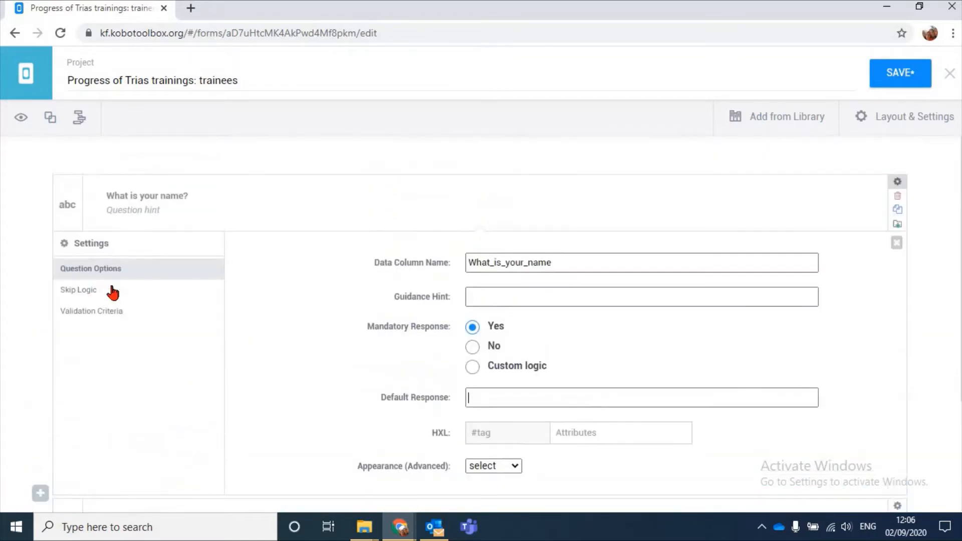
{"action": "left_click", "coordinate": [99, 294]}
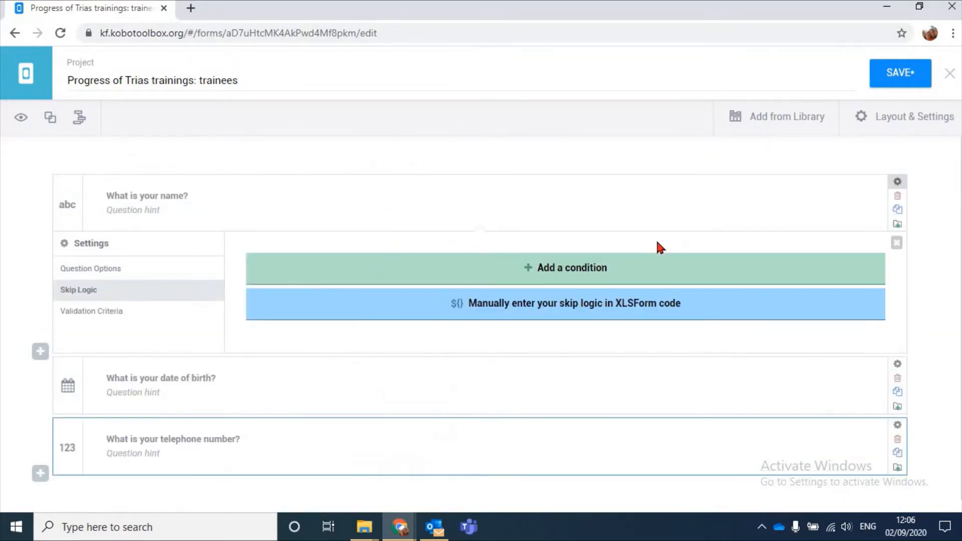
{"action": "left_click", "coordinate": [150, 313]}
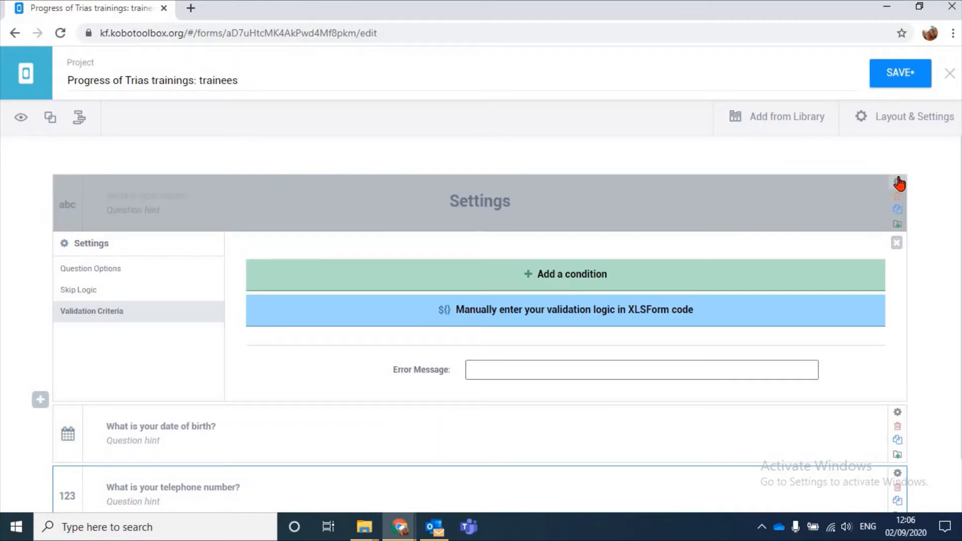
{"action": "left_click", "coordinate": [895, 240]}
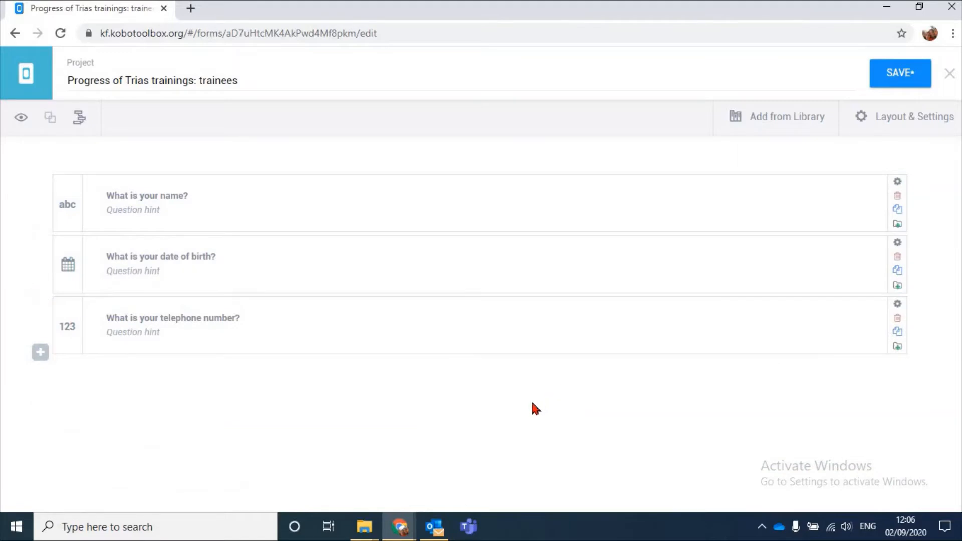
Add the question "Did you ever receive an ERI training?" below the telephone number question with the Select One response type
{"action": "left_click", "coordinate": [40, 352]}
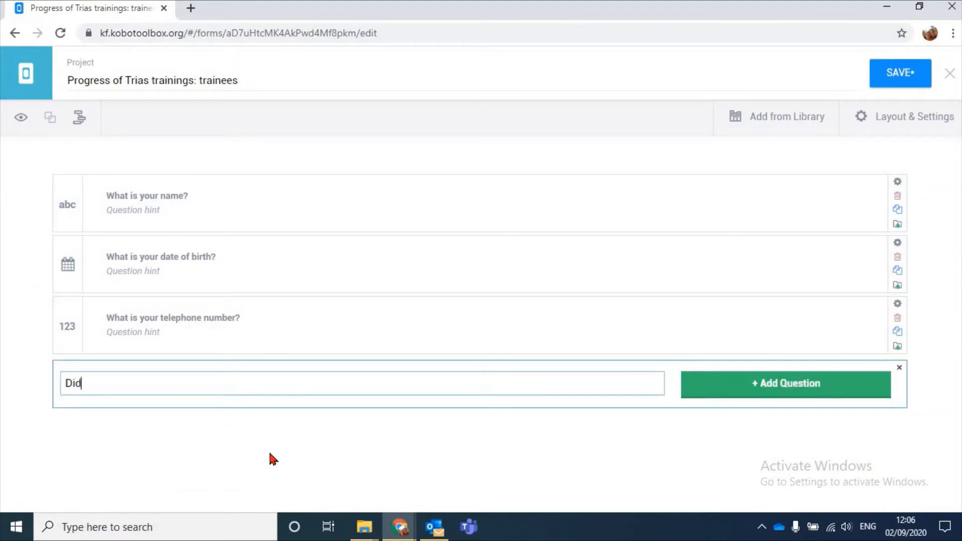
{"action": "type", "text": "Did you receive an ER"}
{"action": "type", "text": "I "}
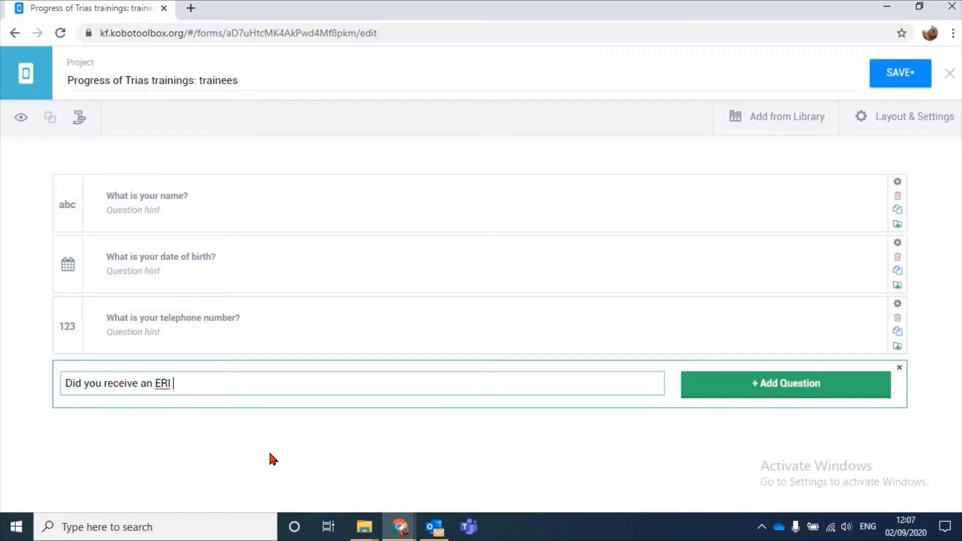
{"action": "type", "text": "training?"}
{"action": "type", "text": " ever"}
{"action": "left_click", "coordinate": [741, 387]}
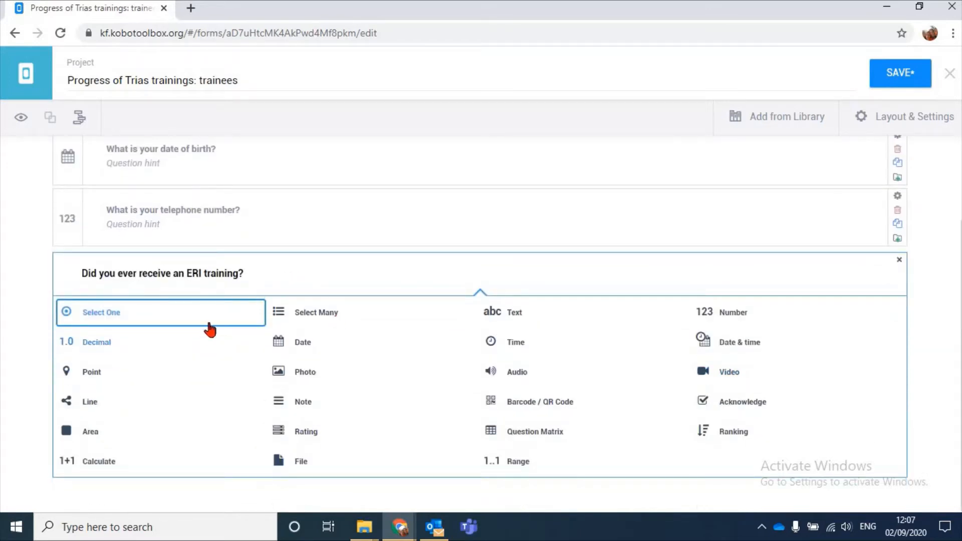
{"action": "left_click", "coordinate": [126, 313]}
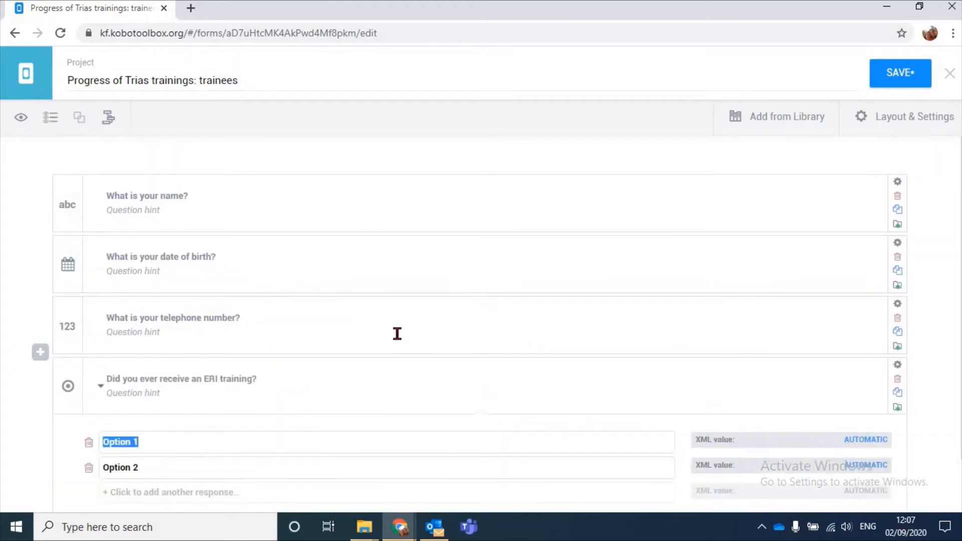
Name the two response options of the ERI training question "Yes" and "No"
{"action": "scroll", "coordinate": [398, 333], "scroll_direction": "down", "scroll_amount": 1}
{"action": "type", "text": "Yes"}
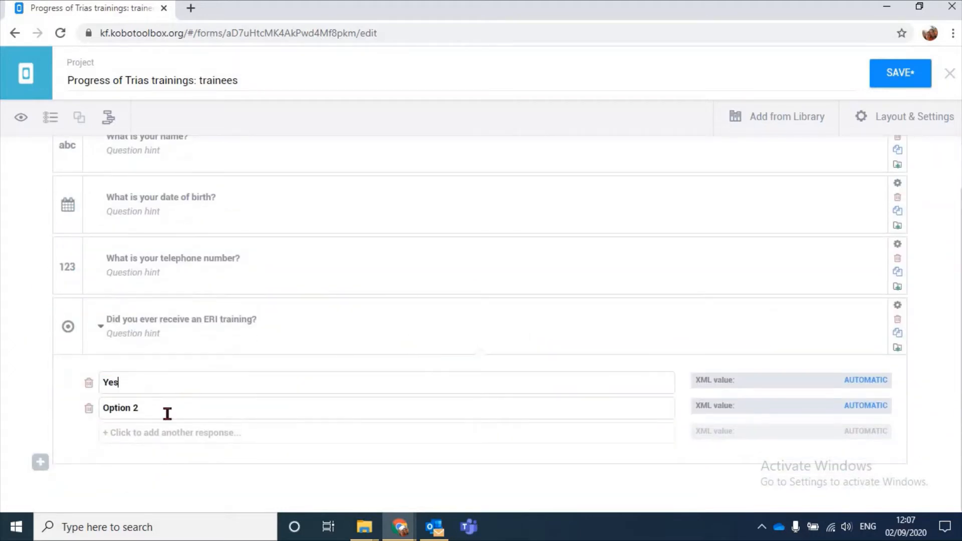
{"action": "left_click", "coordinate": [168, 415]}
{"action": "key", "text": "ctrl+a"}
{"action": "type", "text": "No"}
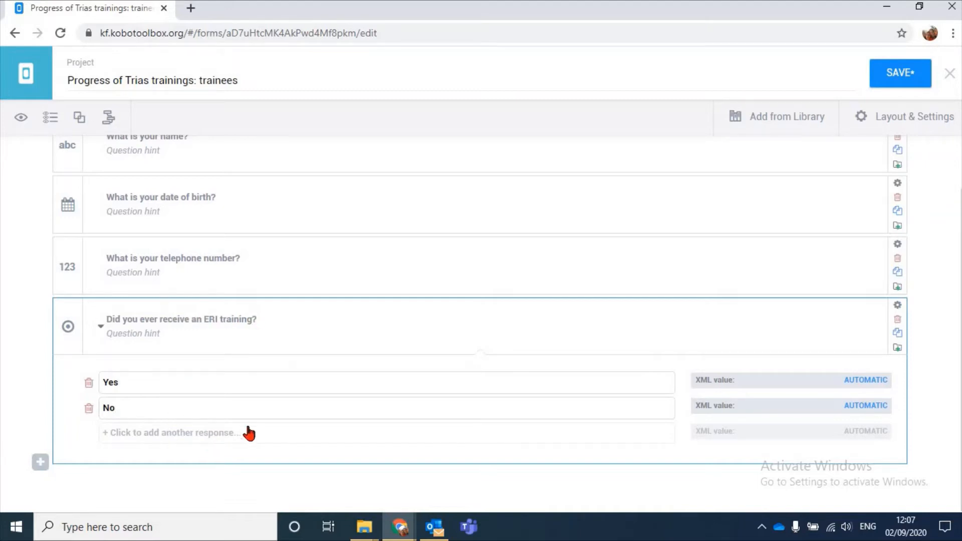
Set the mandatory response of the ERI training question to Yes and collapse its response options
{"action": "left_click", "coordinate": [40, 462]}
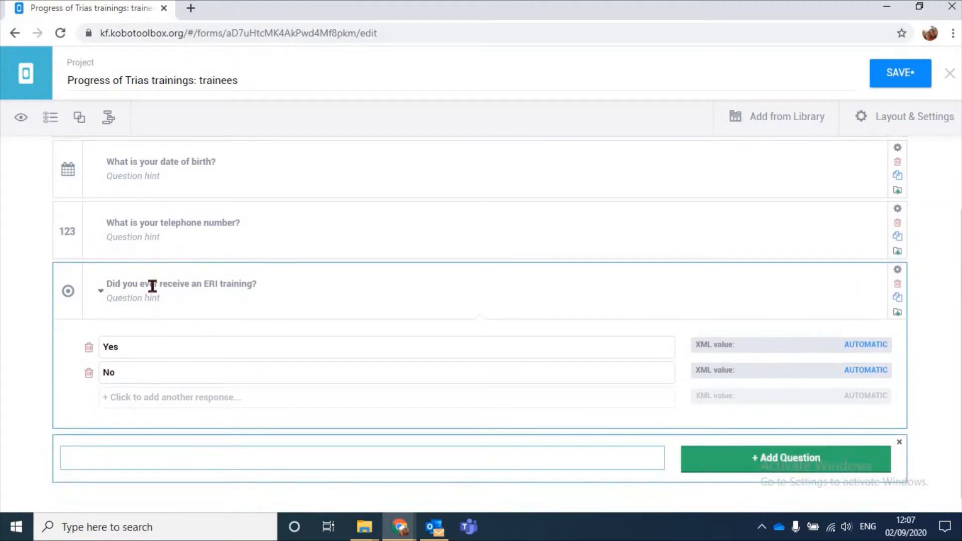
{"action": "left_click", "coordinate": [897, 270]}
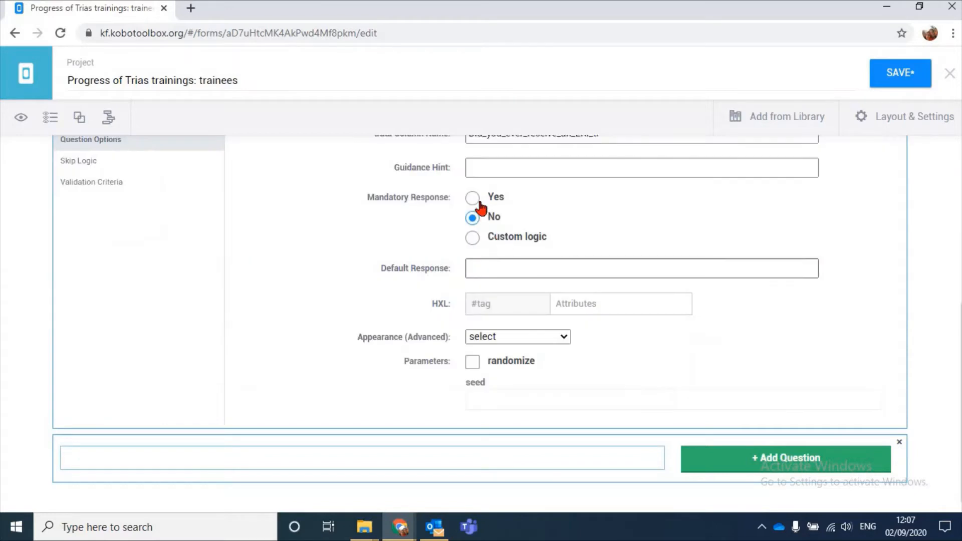
{"action": "left_click", "coordinate": [478, 200]}
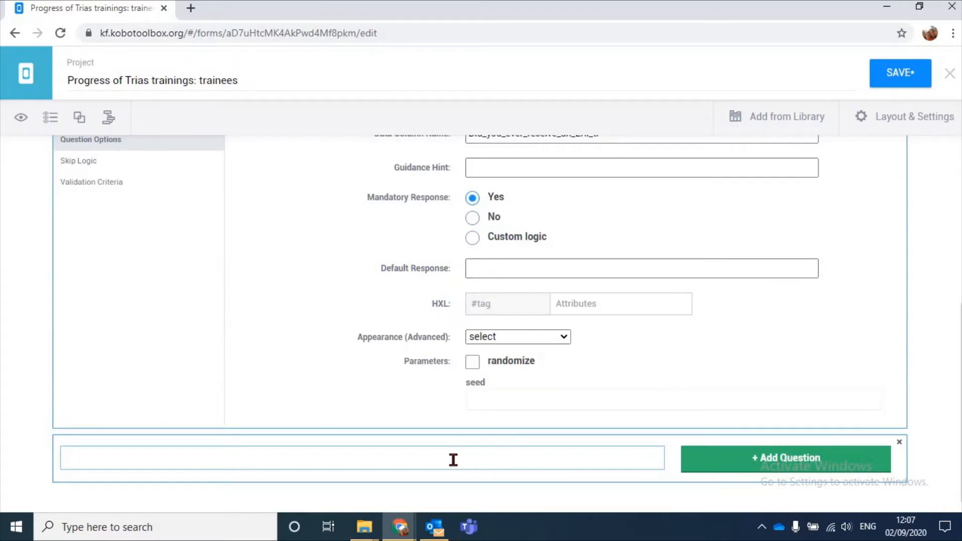
{"action": "scroll", "coordinate": [440, 398], "scroll_direction": "up", "scroll_amount": 3}
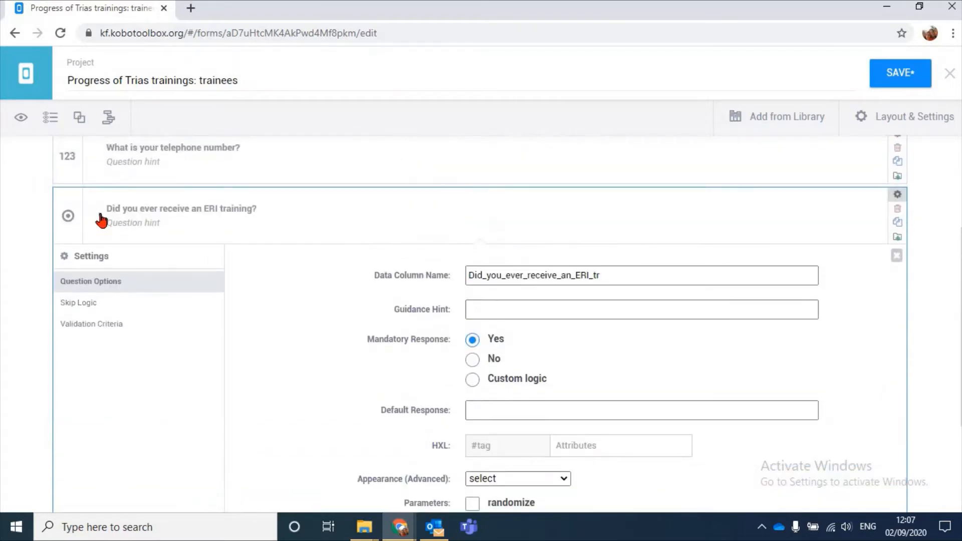
{"action": "left_click", "coordinate": [100, 218]}
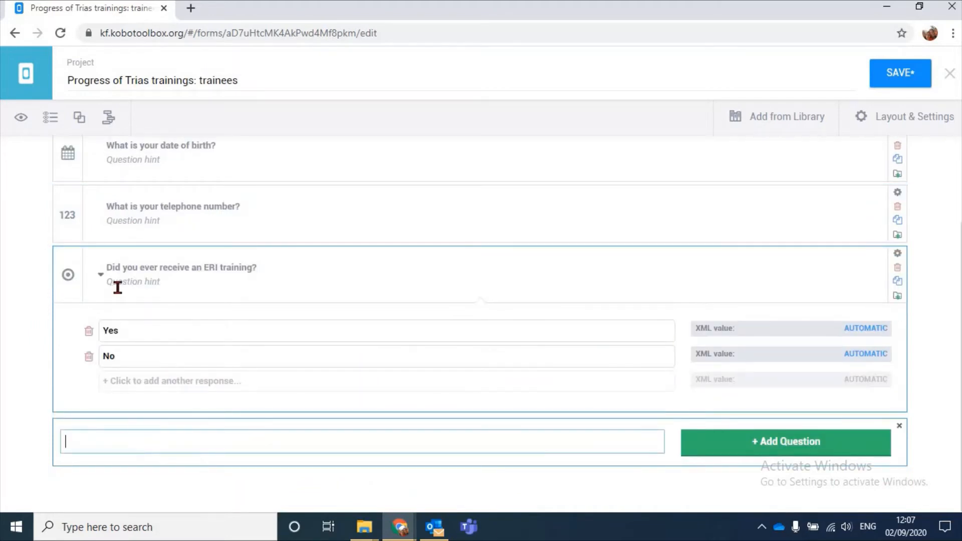
{"action": "left_click", "coordinate": [101, 275]}
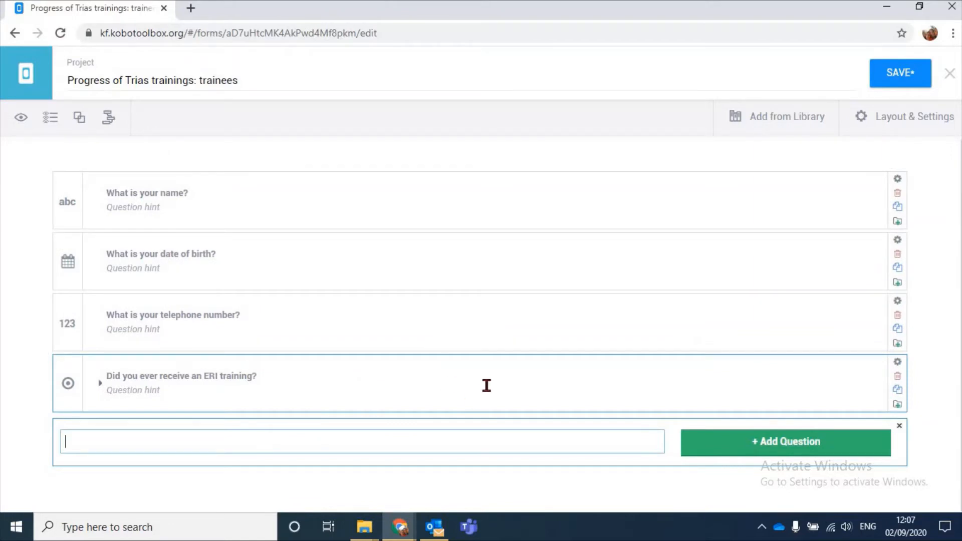
Add the question "If yes, did you like the training?" below the ERI training question with the Select One response type
{"action": "type", "text": "they like"}
{"action": "key", "text": "BackSpace"}
{"action": "key", "text": "BackSpace"}
{"action": "key", "text": "BackSpace"}
{"action": "key", "text": "BackSpace"}
{"action": "key", "text": "BackSpace"}
{"action": "key", "text": "BackSpace"}
{"action": "key", "text": "BackSpace"}
{"action": "key", "text": "BackSpace"}
{"action": "key", "text": "BackSpace"}
{"action": "key", "text": "BackSpace"}
{"action": "key", "text": "BackSpace"}
{"action": "key", "text": "BackSpace"}
{"action": "type", "text": "If yes, did you li"}
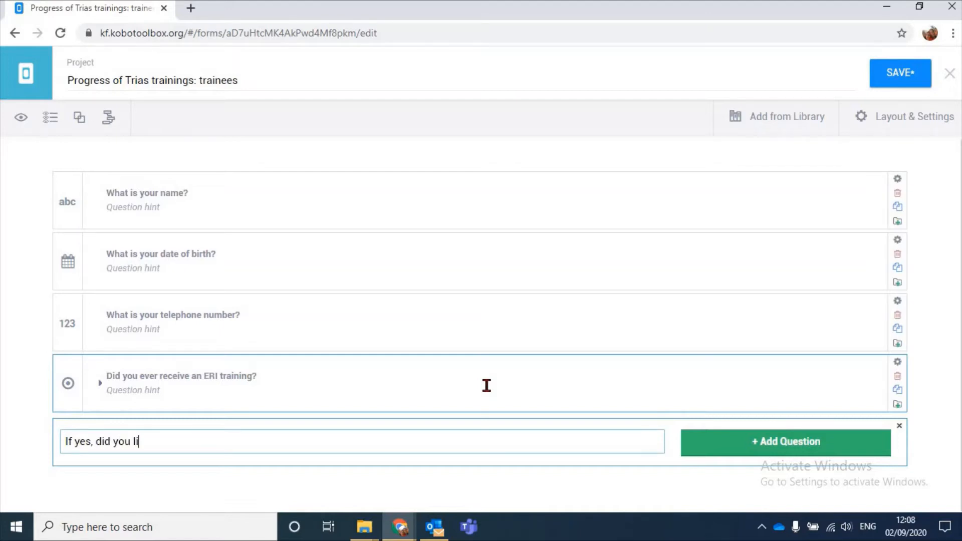
{"action": "type", "text": "ke the training?"}
{"action": "left_click", "coordinate": [804, 443]}
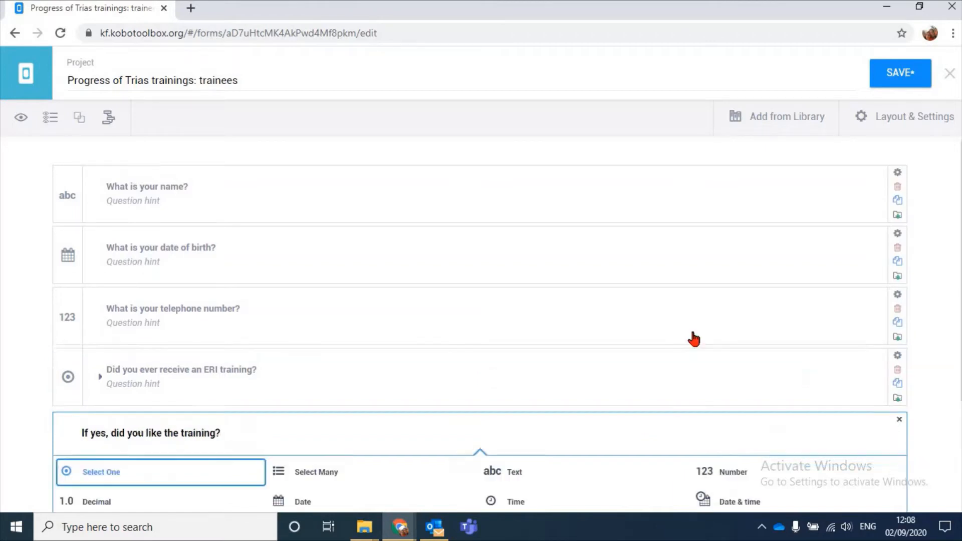
{"action": "scroll", "coordinate": [693, 340], "scroll_direction": "down", "scroll_amount": 3}
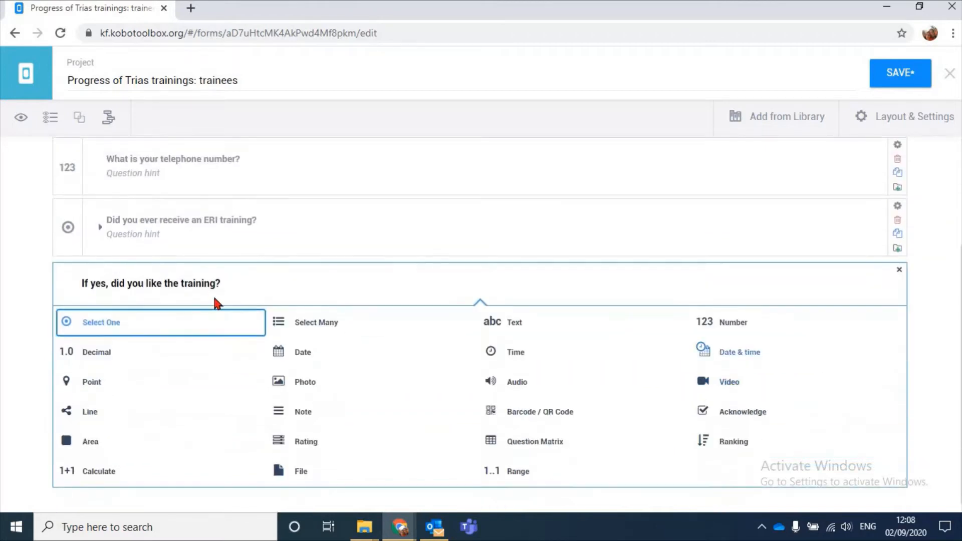
{"action": "left_click", "coordinate": [140, 324]}
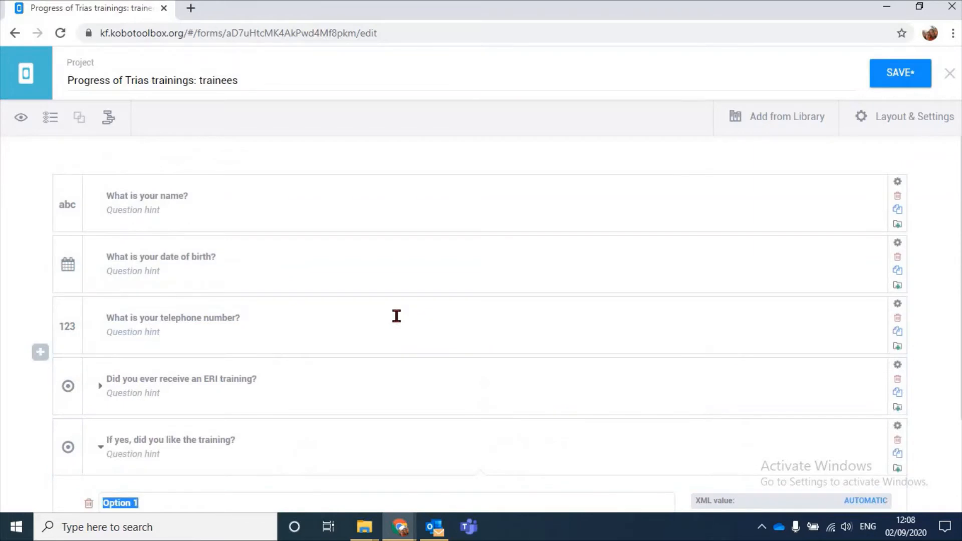
Give the "If yes, did you like the training?" question the response options "Yes", "No" and "No opinion"
{"action": "type", "text": "Yes"}
{"action": "key", "text": "Return"}
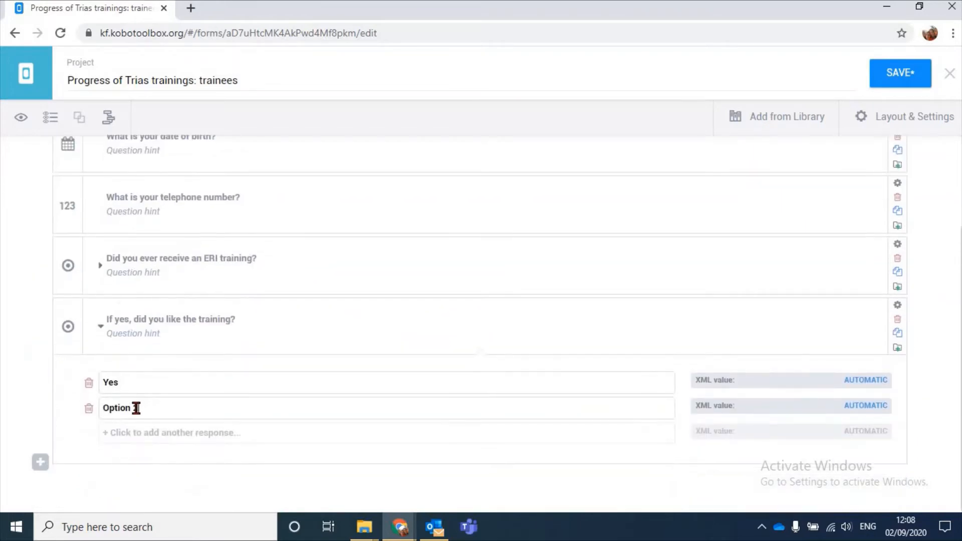
{"action": "key", "text": "BackSpace"}
{"action": "type", "text": "No"}
{"action": "key", "text": "Return"}
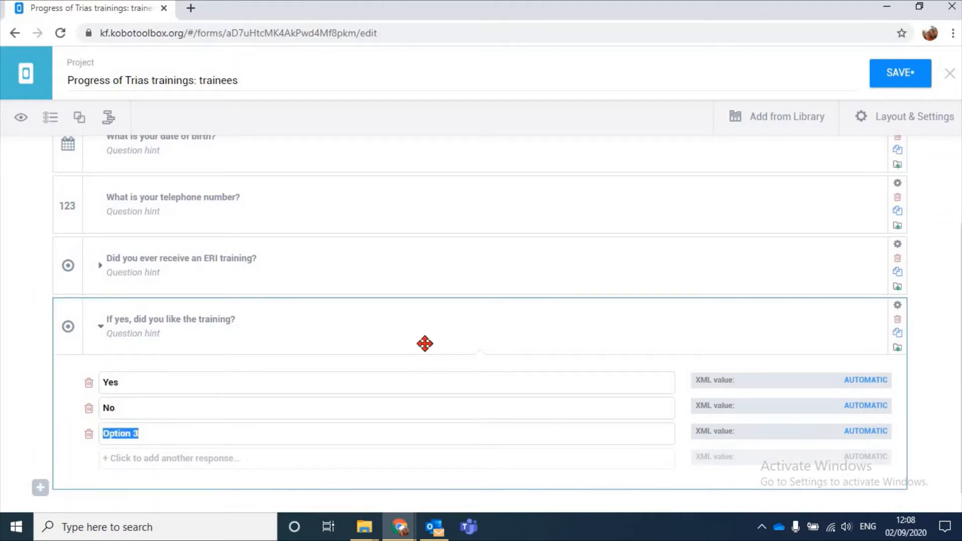
{"action": "type", "text": "No opinion"}
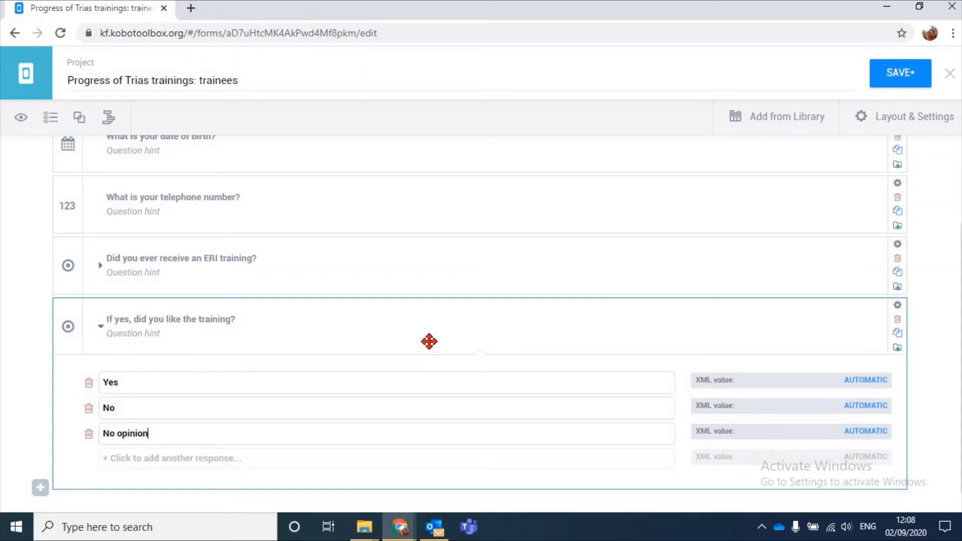
Add the question "What did you like about the ERI training?" at the end of the form with the Select Many response type
{"action": "scroll", "coordinate": [468, 305], "scroll_direction": "down", "scroll_amount": 1}
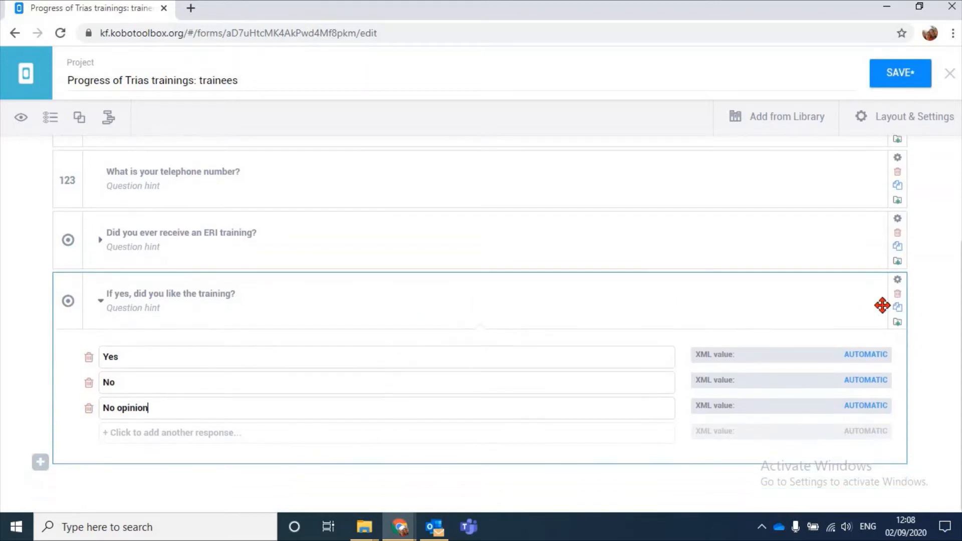
{"action": "left_click", "coordinate": [152, 484]}
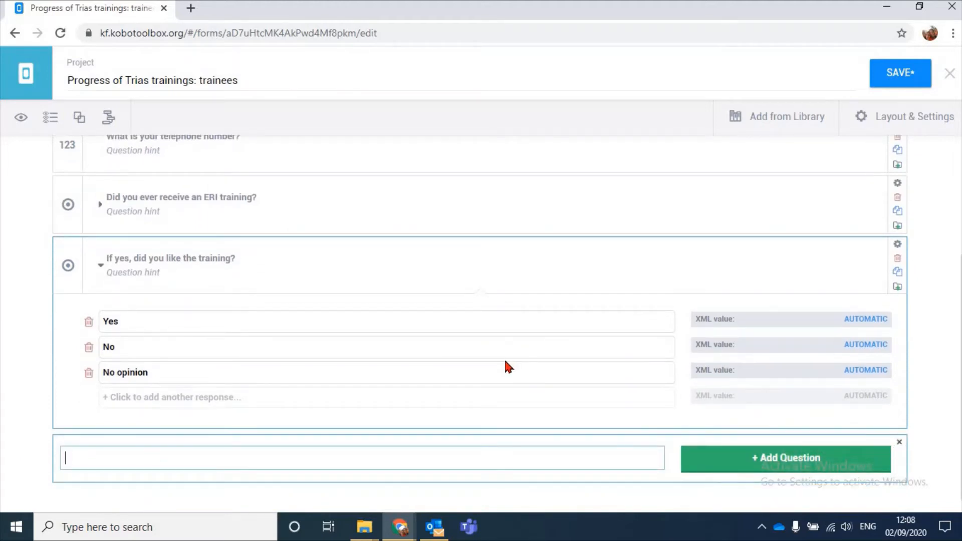
{"action": "type", "text": "What did you like about th"}
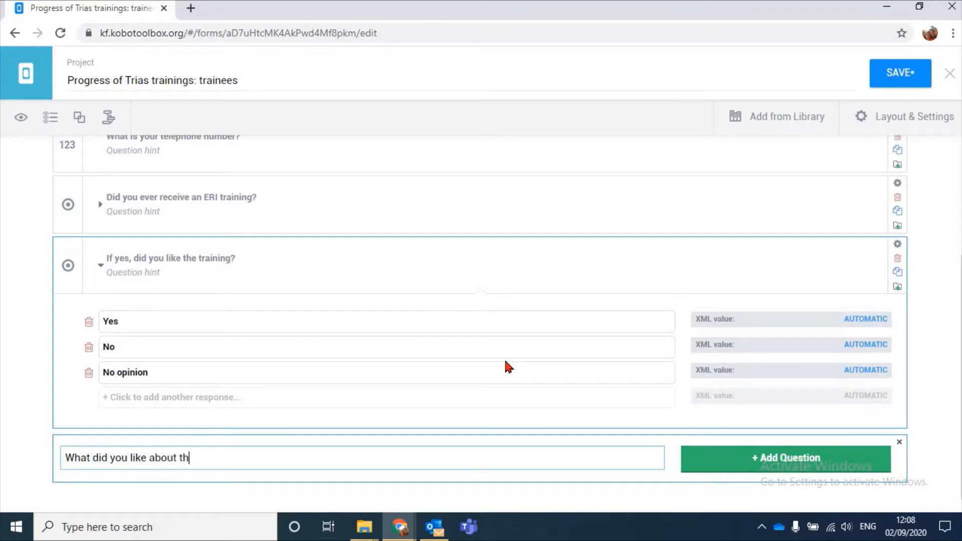
{"action": "type", "text": "e ERI training?"}
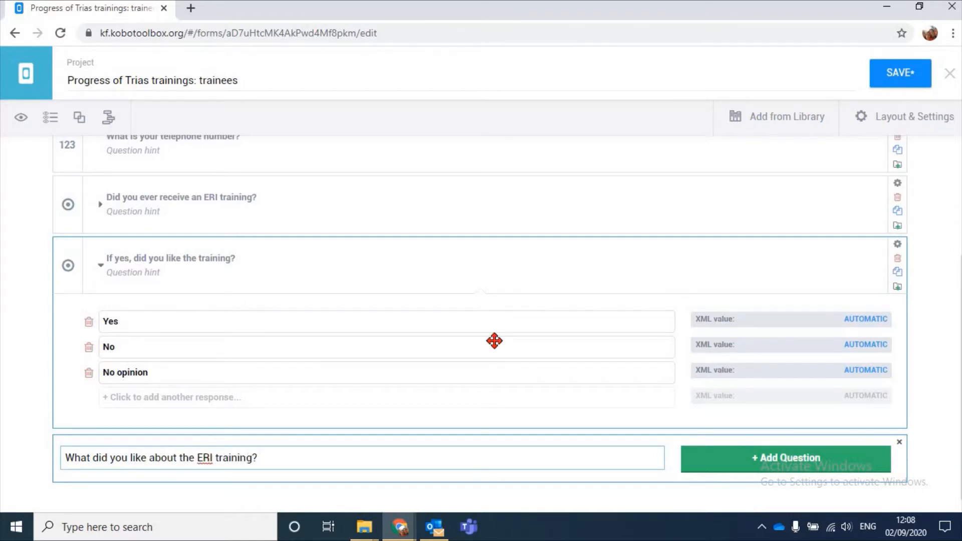
{"action": "scroll", "coordinate": [702, 448], "scroll_direction": "down", "scroll_amount": 1}
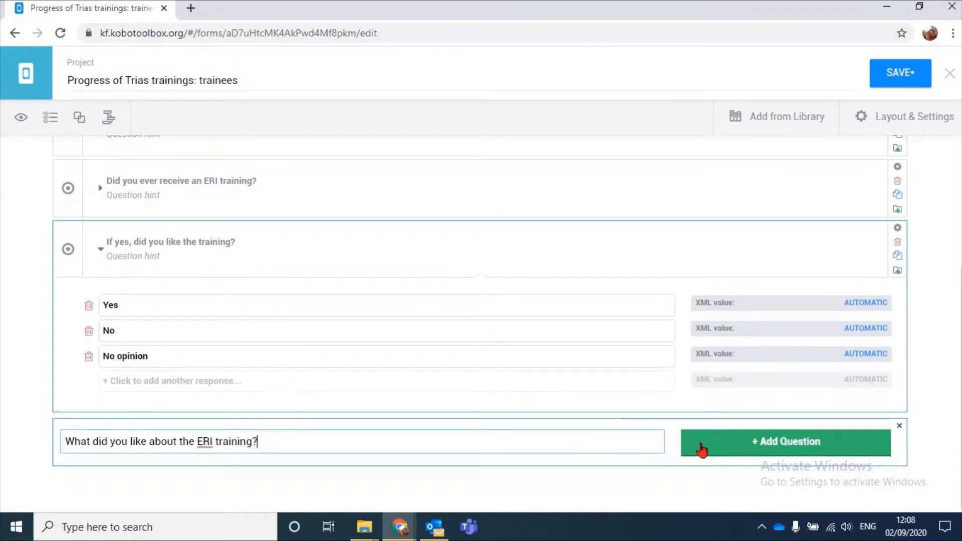
{"action": "left_click", "coordinate": [747, 442]}
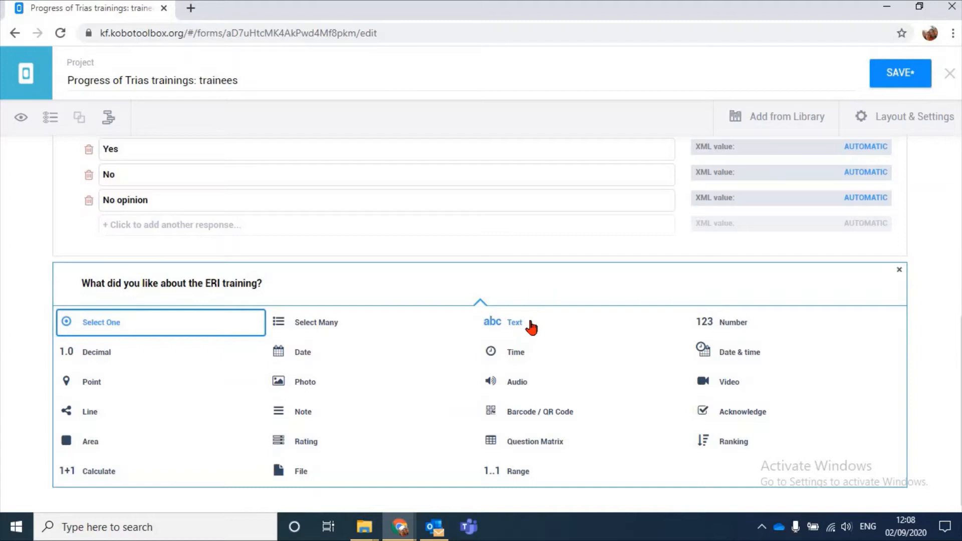
{"action": "left_click", "coordinate": [332, 322]}
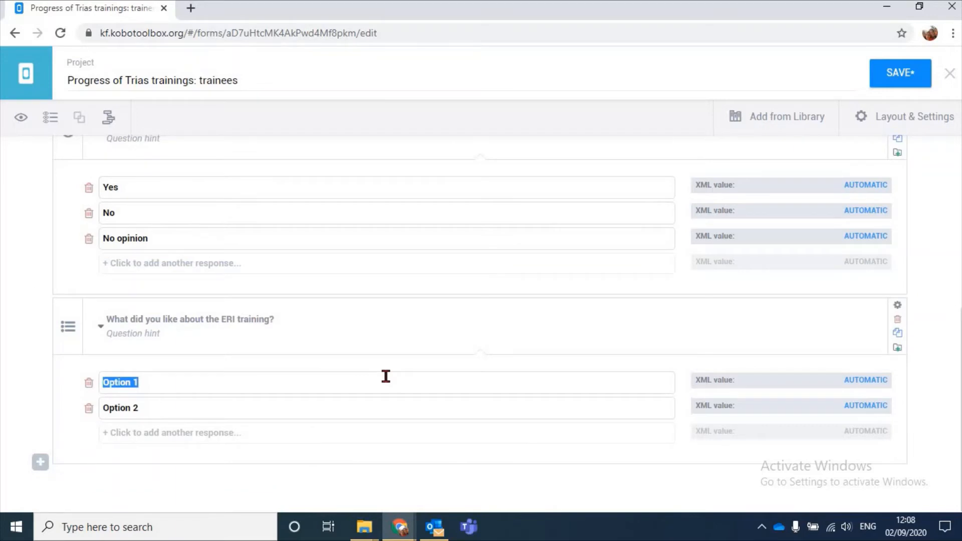
Give the "What did you like about the ERI training?" question the response options "Facilitation", "Participatory aspects" and "Milk and tea"
{"action": "type", "text": "Facilita"}
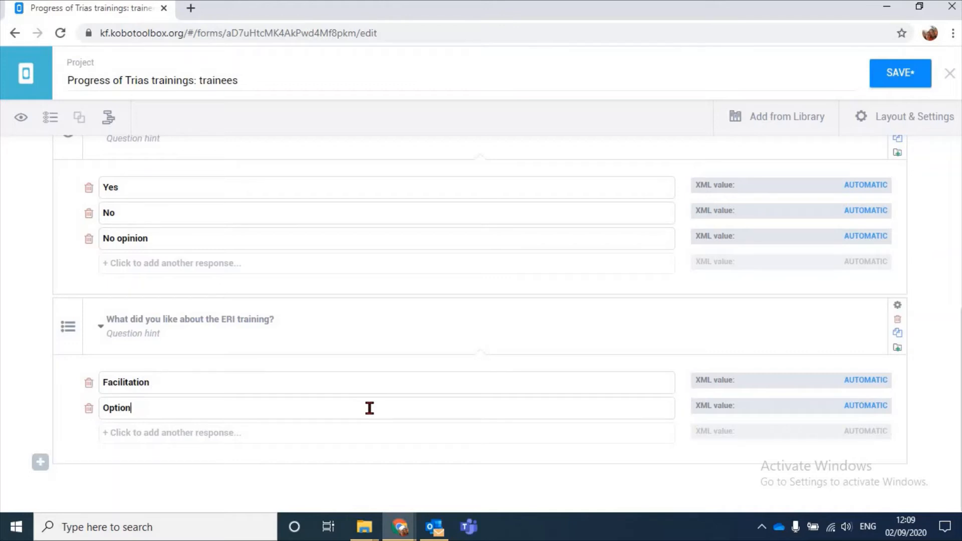
{"action": "key", "text": "BackSpace"}
{"action": "key", "text": "BackSpace"}
{"action": "key", "text": "BackSpace"}
{"action": "key", "text": "BackSpace"}
{"action": "key", "text": "BackSpace"}
{"action": "key", "text": "BackSpace"}
{"action": "type", "text": "Participatory aspects"}
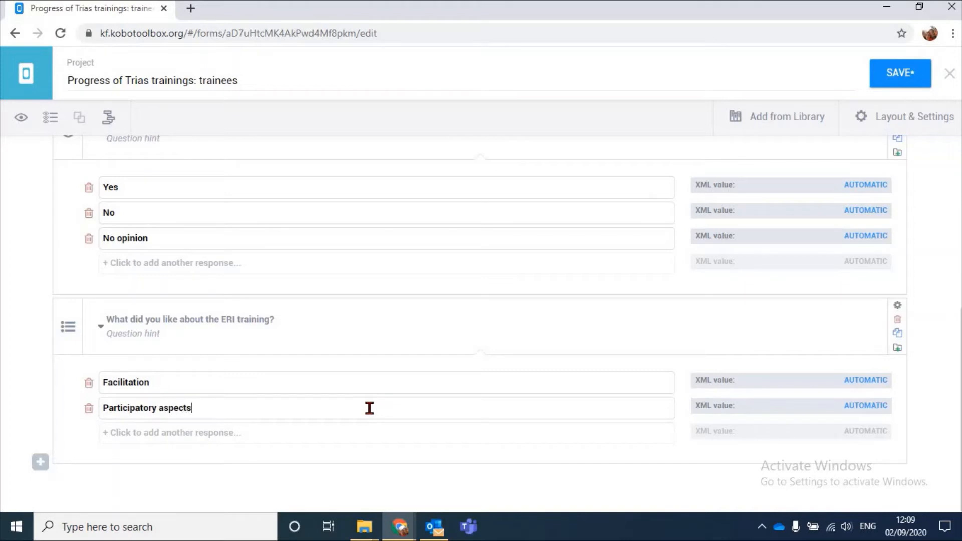
{"action": "key", "text": "Return"}
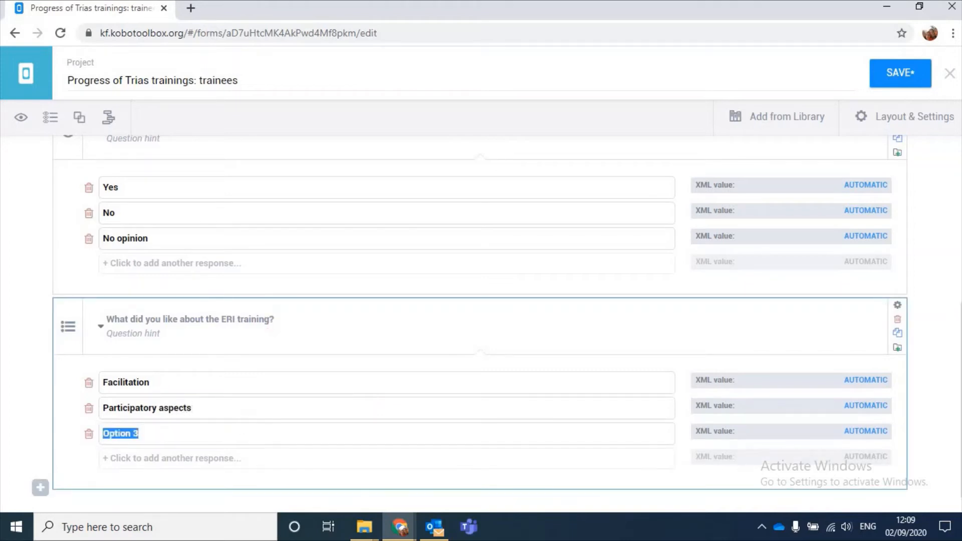
{"action": "type", "text": "L"}
{"action": "key", "text": "BackSpace"}
{"action": "type", "text": "Melik"}
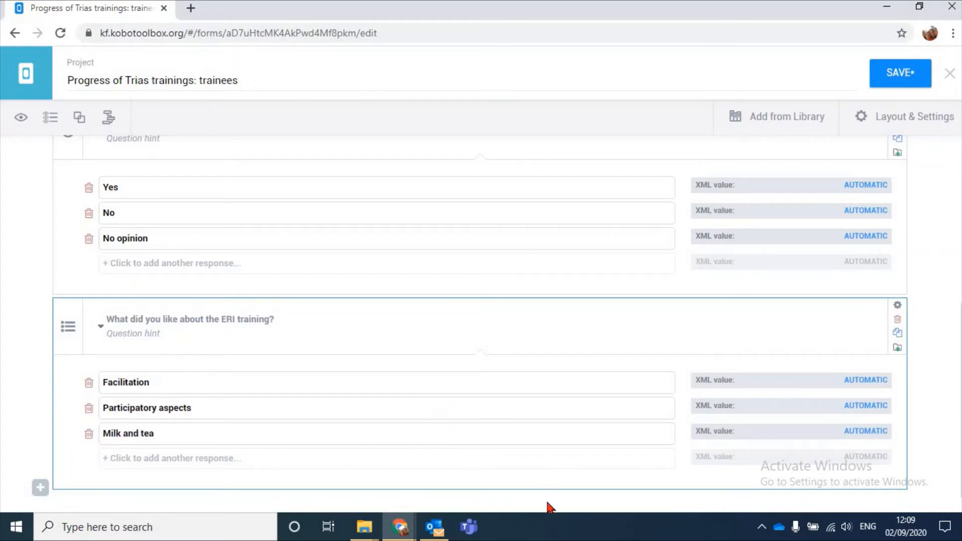
Add the question "If no, what can we improve to make ERI trainings better?" at the end of the form with the Text response type
{"action": "scroll", "coordinate": [461, 401], "scroll_direction": "down", "scroll_amount": 1}
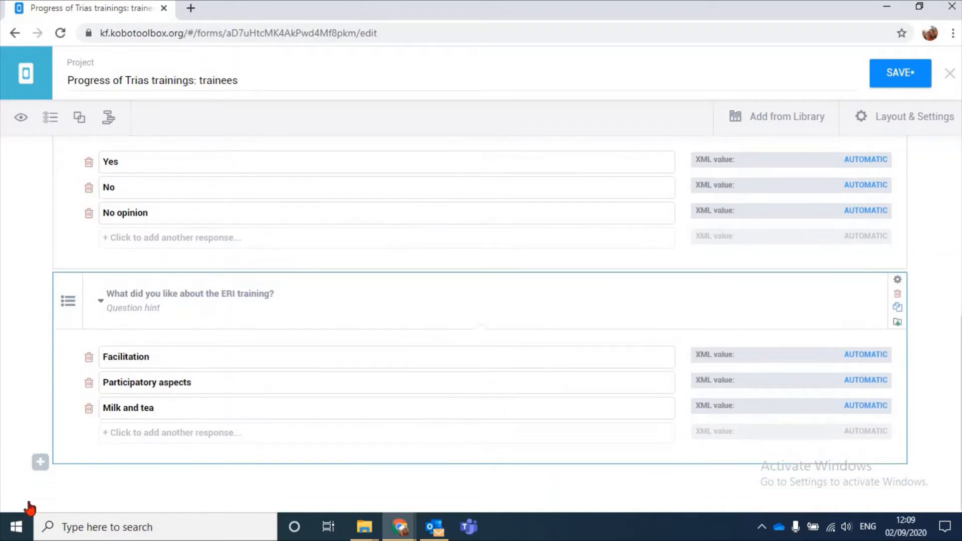
{"action": "left_click", "coordinate": [40, 461]}
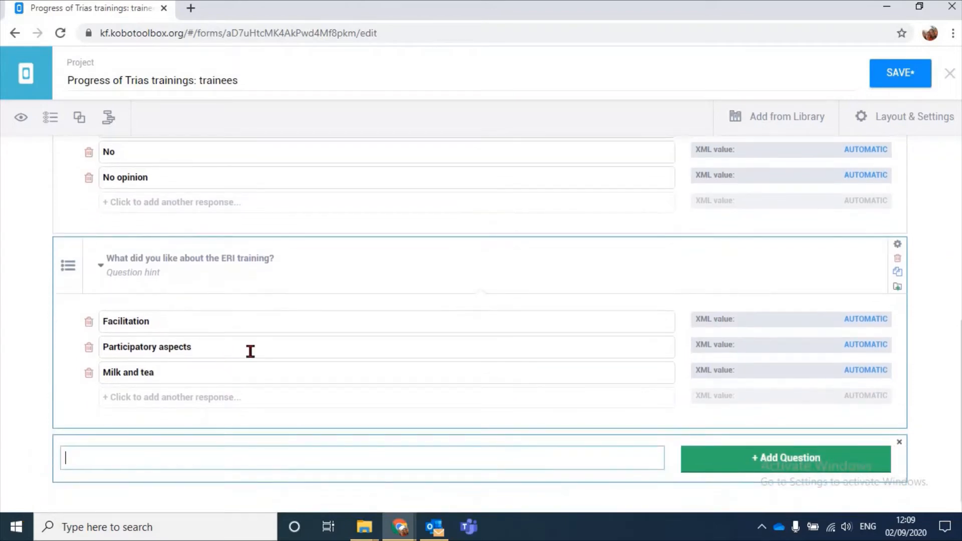
{"action": "scroll", "coordinate": [296, 354], "scroll_direction": "up", "scroll_amount": 3}
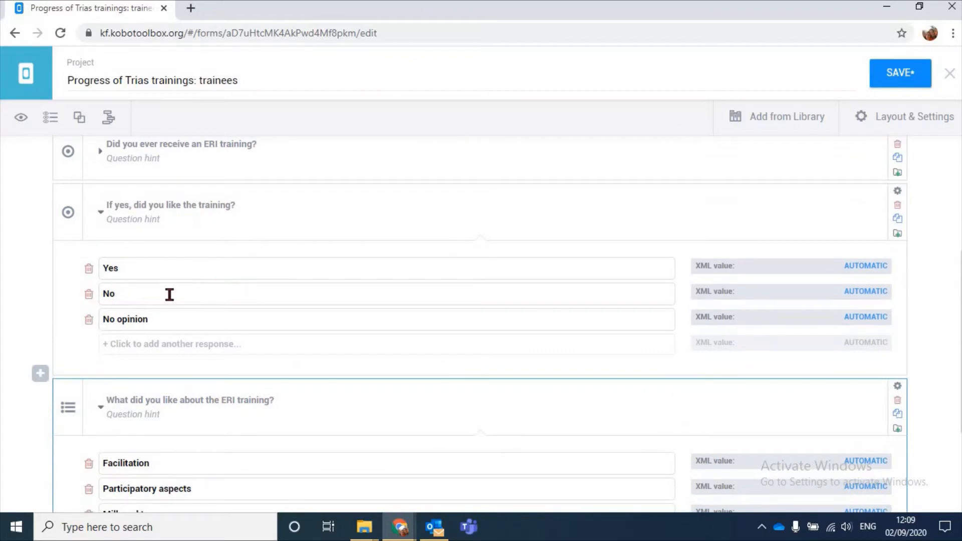
{"action": "scroll", "coordinate": [4, 360], "scroll_direction": "down", "scroll_amount": 3}
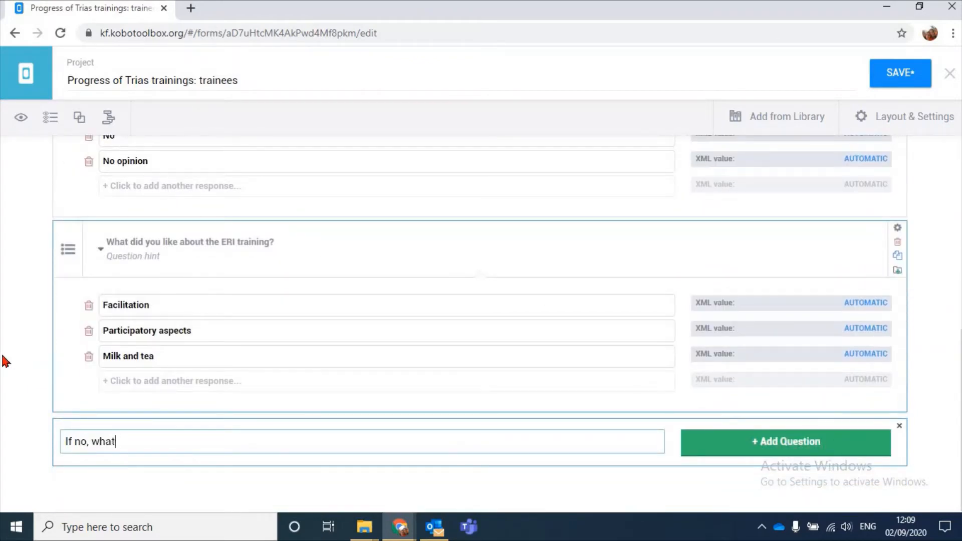
{"action": "type", "text": "an we improve to"}
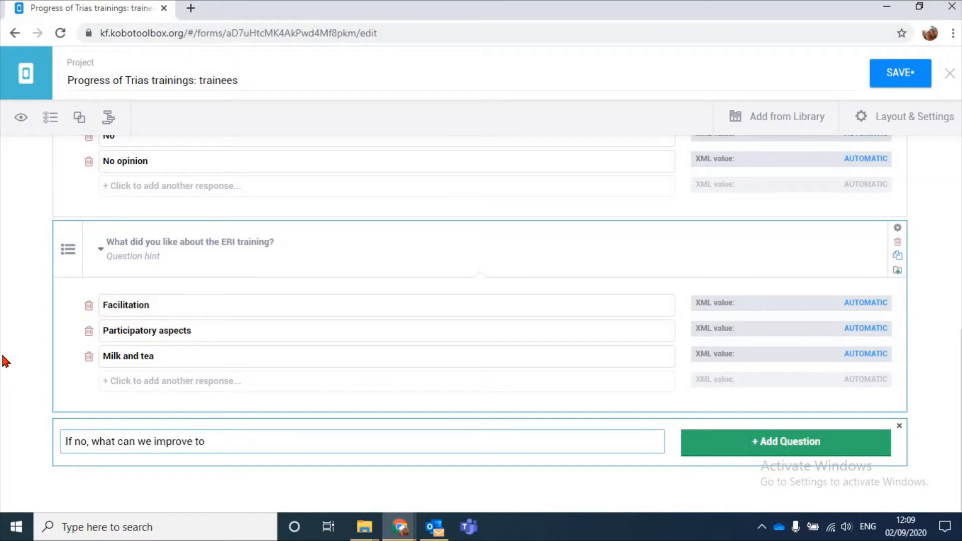
{"action": "type", "text": " make ERI b"}
{"action": "type", "text": "rainings better?"}
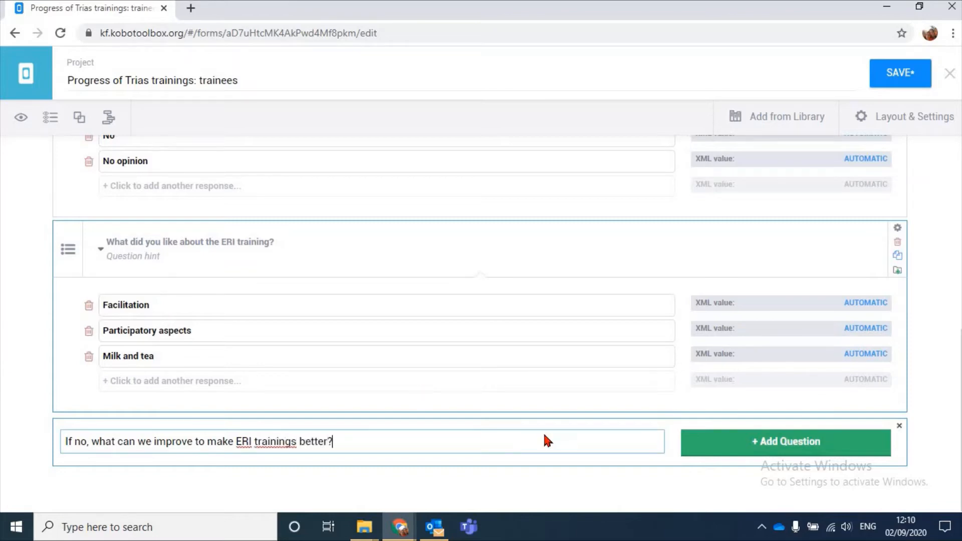
{"action": "left_click", "coordinate": [794, 441]}
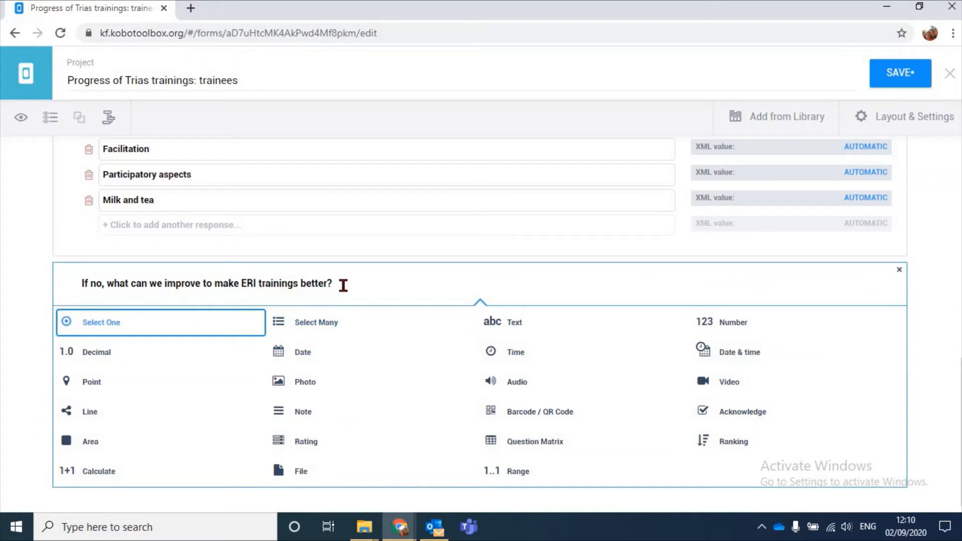
{"action": "left_click", "coordinate": [537, 315]}
Collapse the response options of the "If yes, did you like the training?" and "What did you like about the ERI training?" questions
{"action": "scroll", "coordinate": [377, 322], "scroll_direction": "up", "scroll_amount": 3}
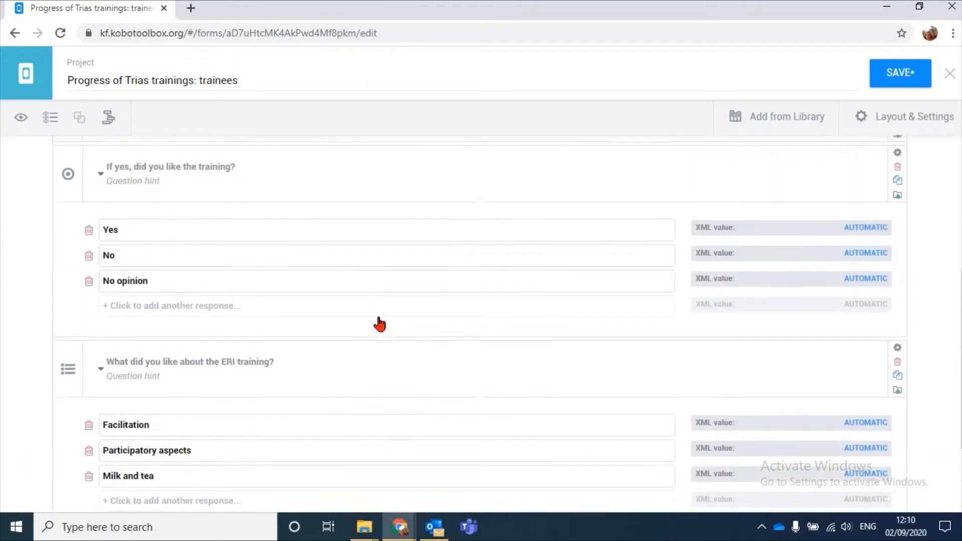
{"action": "left_click", "coordinate": [100, 187]}
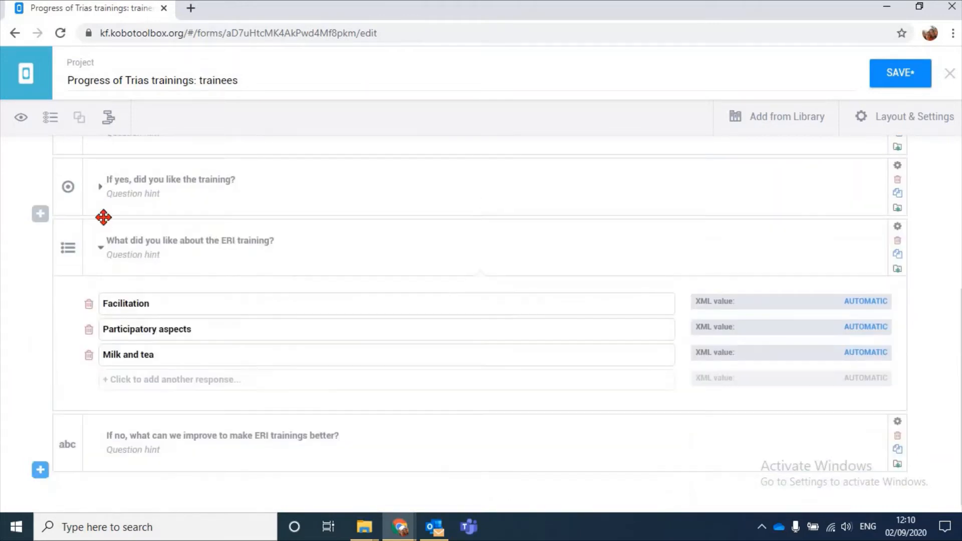
{"action": "left_click", "coordinate": [100, 240]}
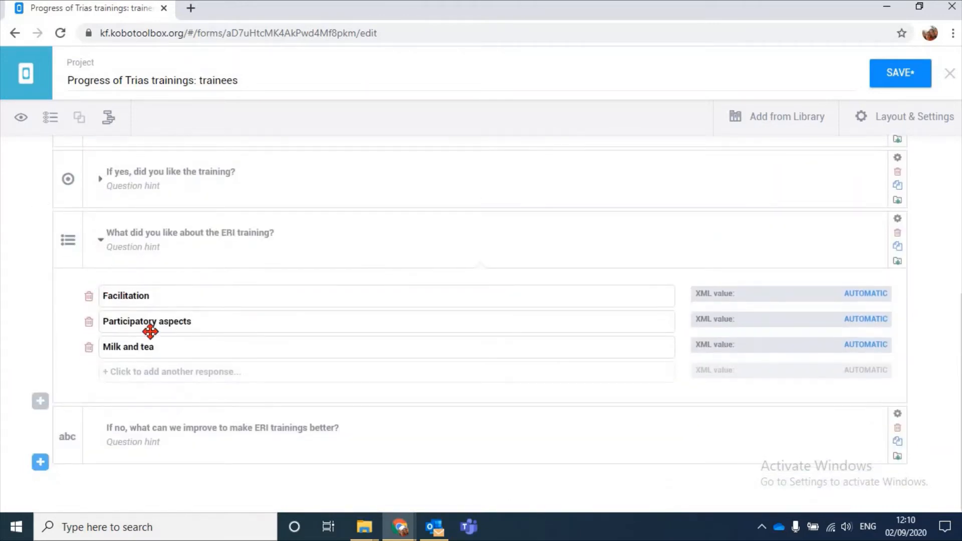
Add skip logic so "If yes, did you like the training?" is displayed only if "Did you ever receive an ERI training?" = Yes
{"action": "scroll", "coordinate": [339, 395], "scroll_direction": "up", "scroll_amount": 3}
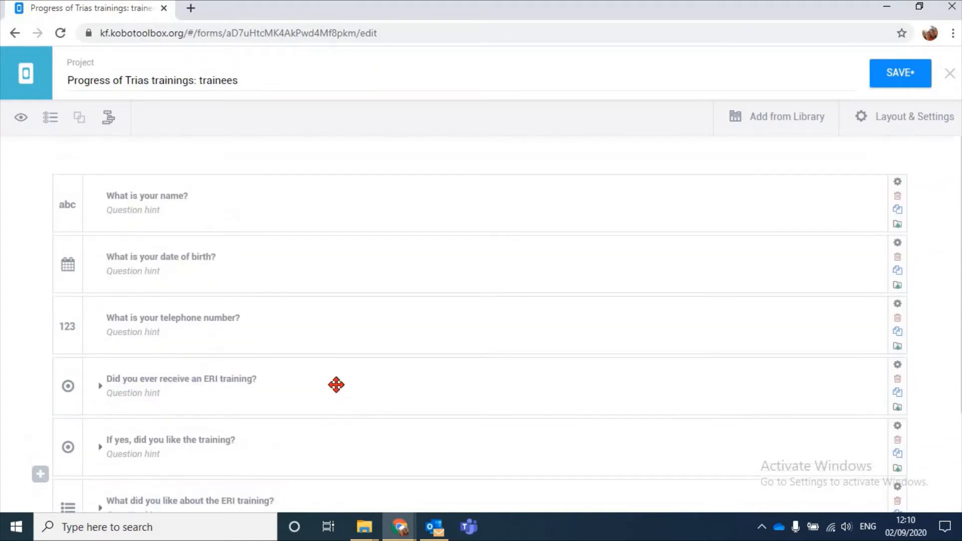
{"action": "scroll", "coordinate": [344, 384], "scroll_direction": "down", "scroll_amount": 3}
{"action": "scroll", "coordinate": [350, 290], "scroll_direction": "up", "scroll_amount": 2}
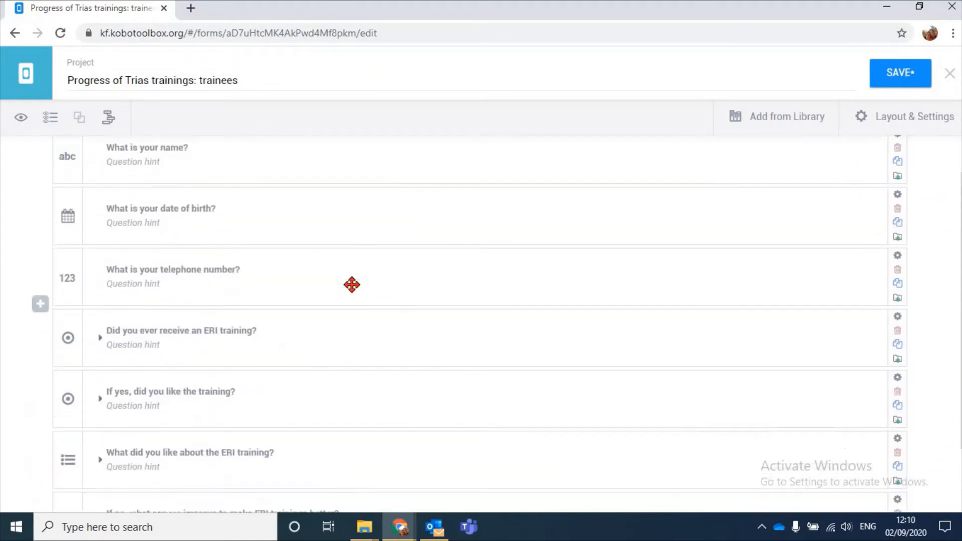
{"action": "scroll", "coordinate": [206, 299], "scroll_direction": "down", "scroll_amount": 1}
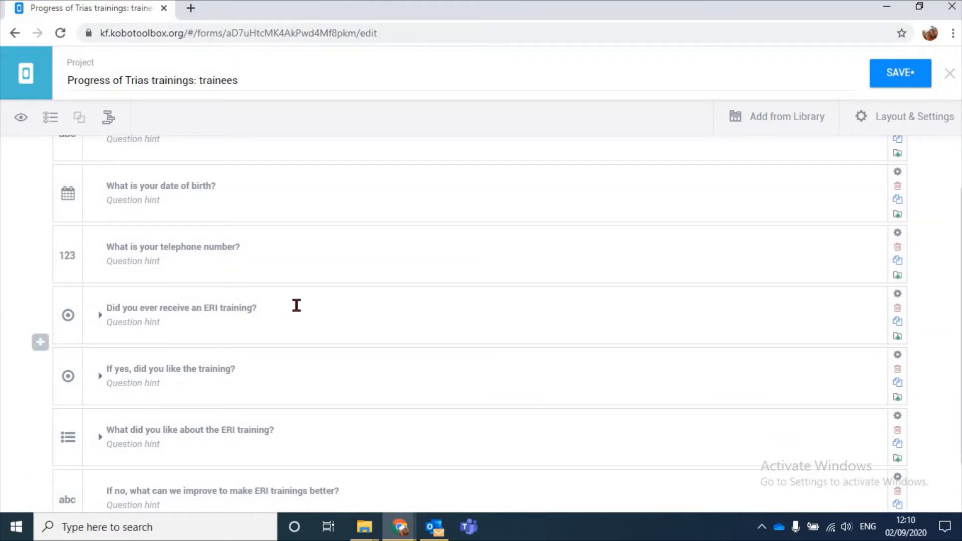
{"action": "scroll", "coordinate": [306, 331], "scroll_direction": "down", "scroll_amount": 2}
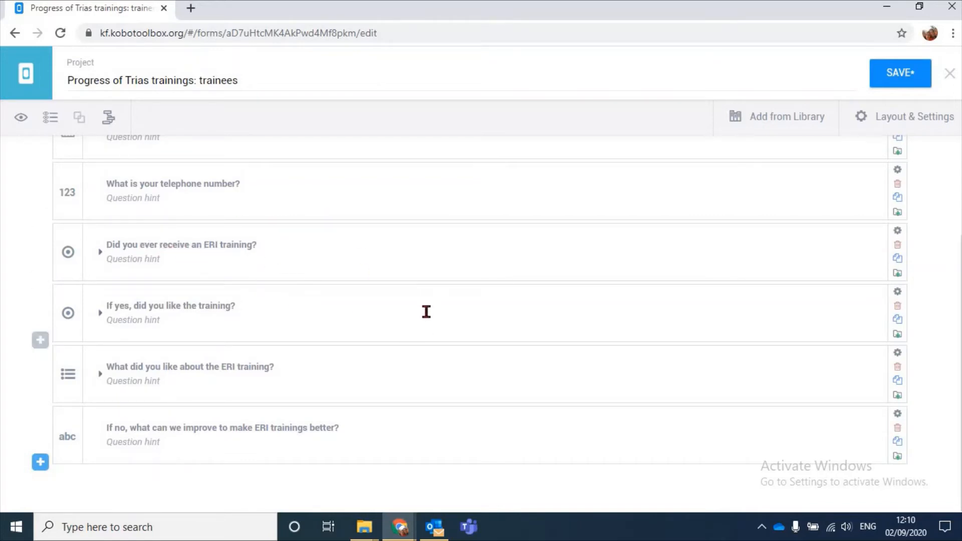
{"action": "left_click", "coordinate": [897, 295]}
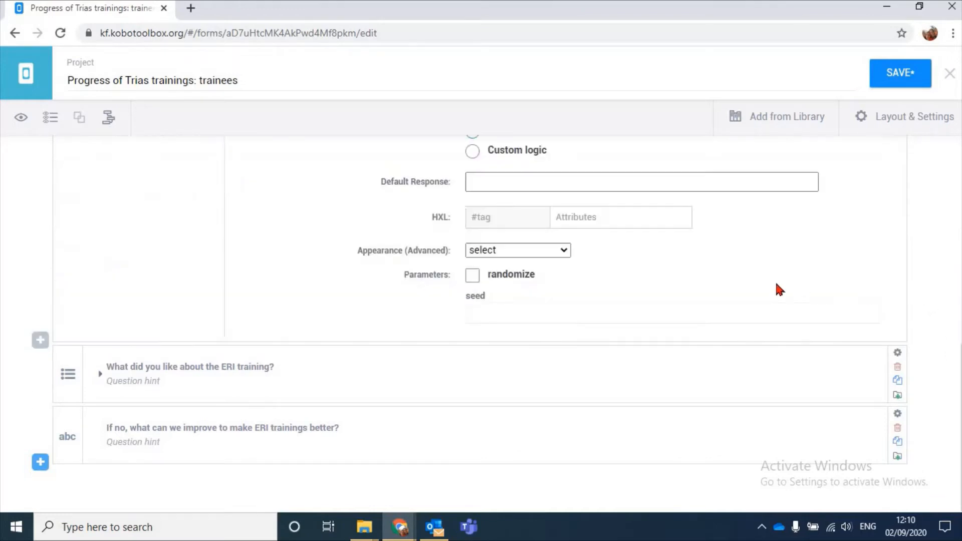
{"action": "scroll", "coordinate": [771, 280], "scroll_direction": "up", "scroll_amount": 10}
{"action": "scroll", "coordinate": [771, 282], "scroll_direction": "down", "scroll_amount": 4}
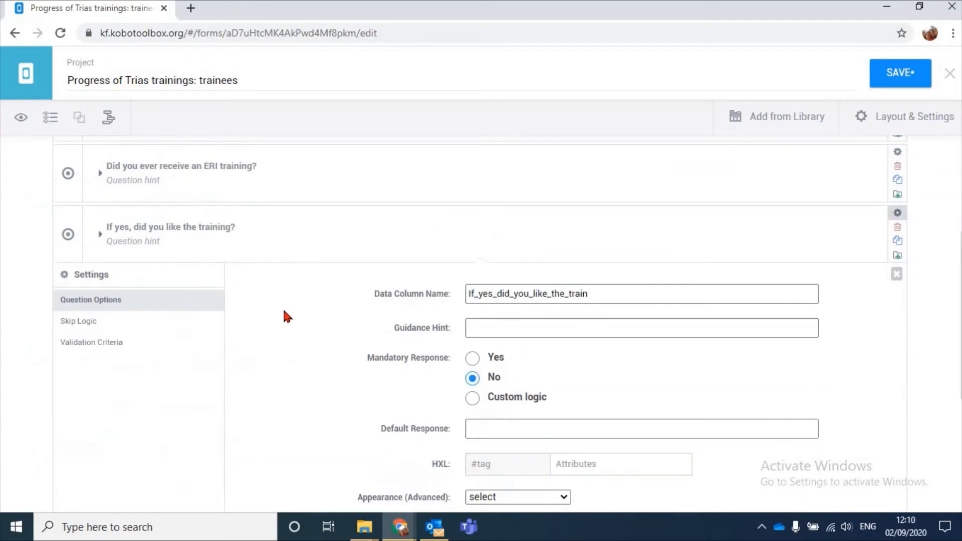
{"action": "left_click", "coordinate": [170, 320]}
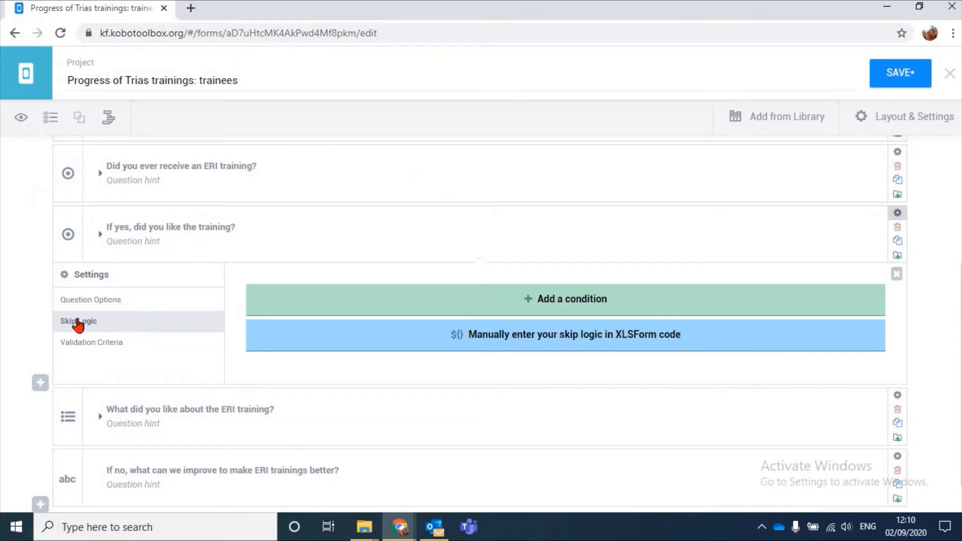
{"action": "left_click", "coordinate": [553, 299]}
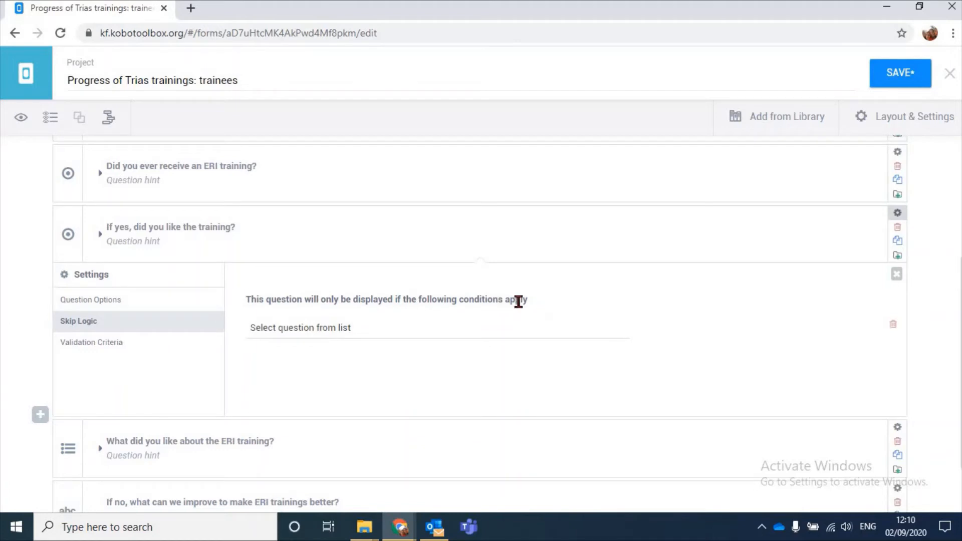
{"action": "left_click", "coordinate": [408, 329]}
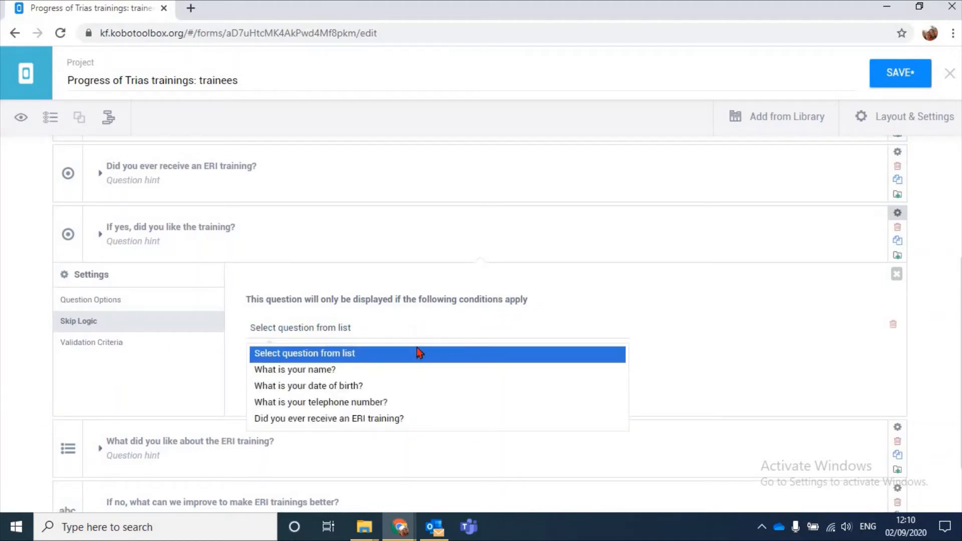
{"action": "left_click", "coordinate": [311, 419]}
{"action": "double_click", "coordinate": [290, 331]}
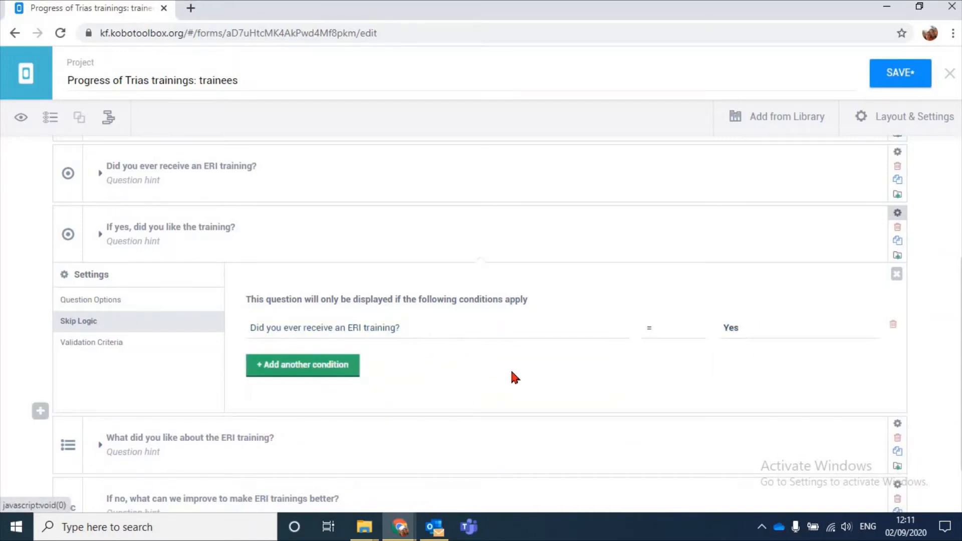
{"action": "left_click", "coordinate": [897, 273]}
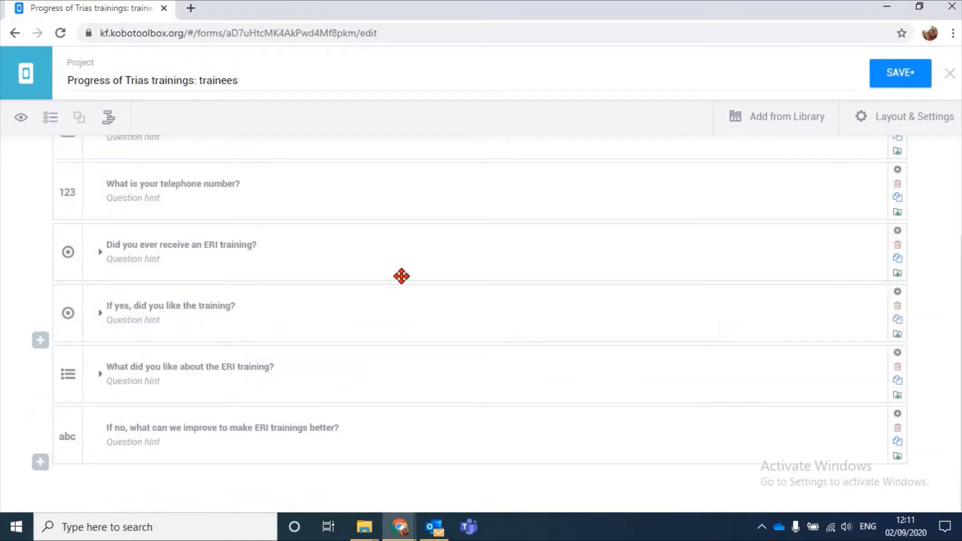
Add a skip logic condition to "What did you like about the ERI training?" requiring "Did you ever receive an ERI training?" = Yes
{"action": "scroll", "coordinate": [405, 276], "scroll_direction": "up", "scroll_amount": 2}
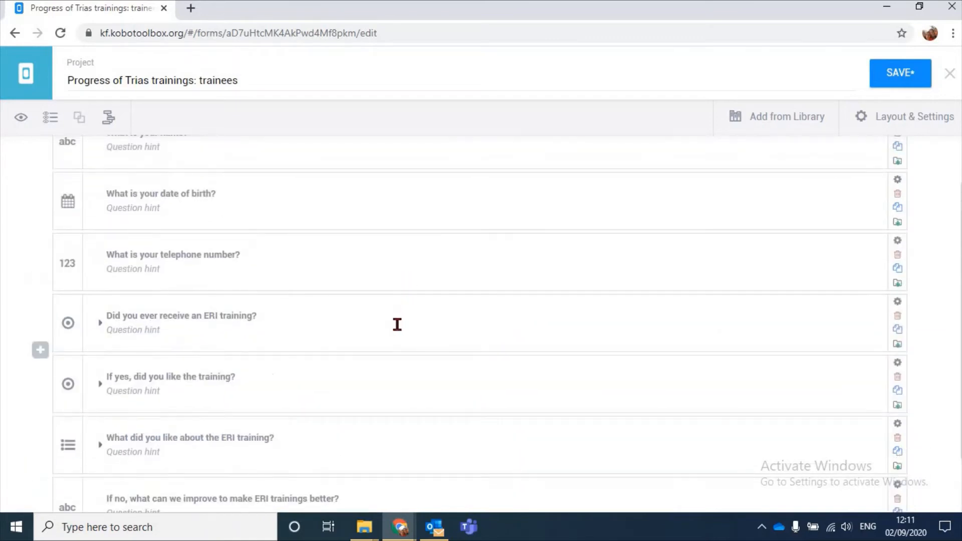
{"action": "scroll", "coordinate": [397, 324], "scroll_direction": "down", "scroll_amount": 1}
{"action": "scroll", "coordinate": [408, 326], "scroll_direction": "up", "scroll_amount": 1}
{"action": "scroll", "coordinate": [211, 323], "scroll_direction": "down", "scroll_amount": 2}
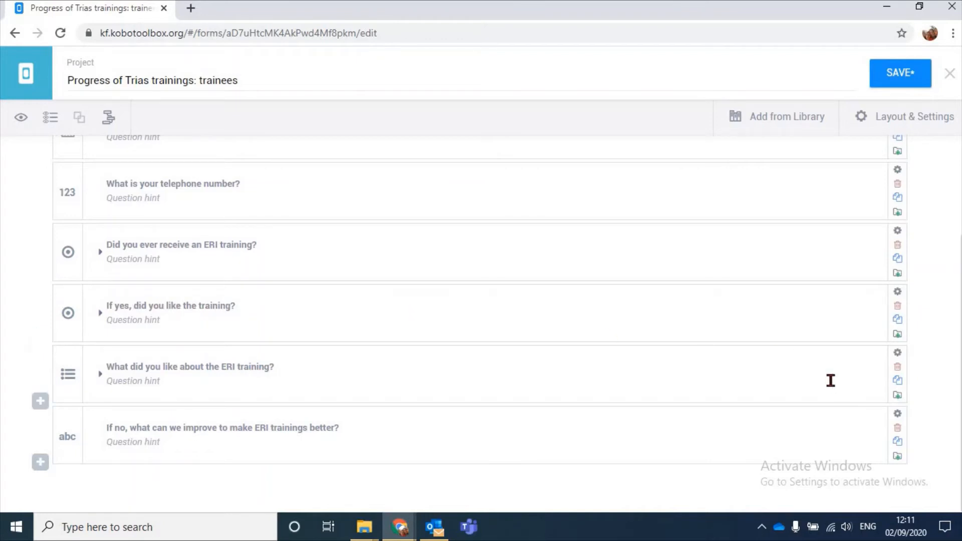
{"action": "left_click", "coordinate": [898, 354]}
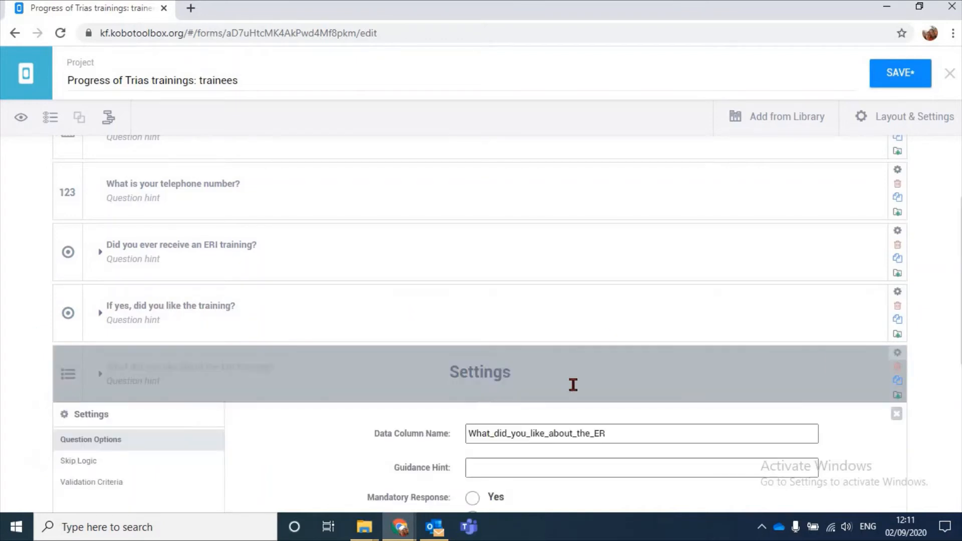
{"action": "scroll", "coordinate": [490, 357], "scroll_direction": "down", "scroll_amount": 4}
{"action": "left_click", "coordinate": [76, 249]}
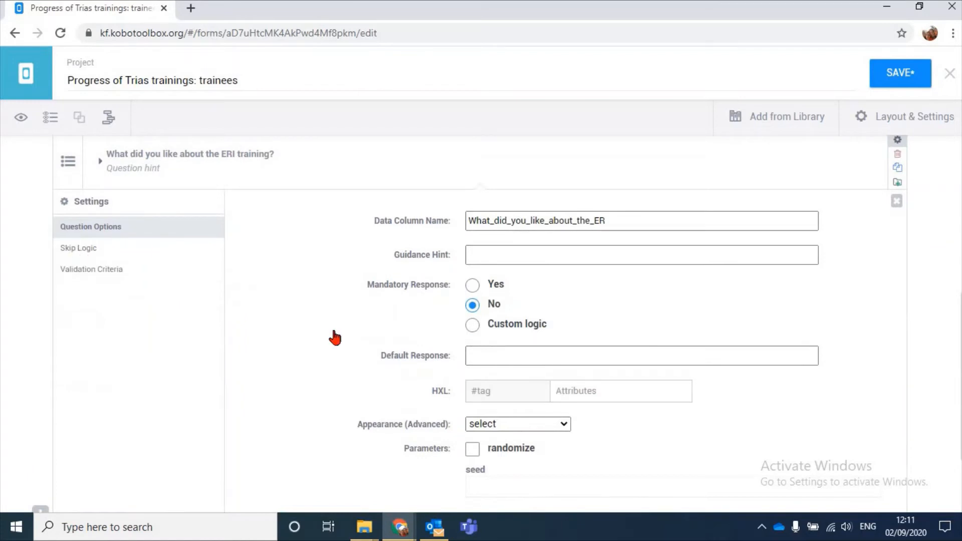
{"action": "scroll", "coordinate": [382, 357], "scroll_direction": "up", "scroll_amount": 1}
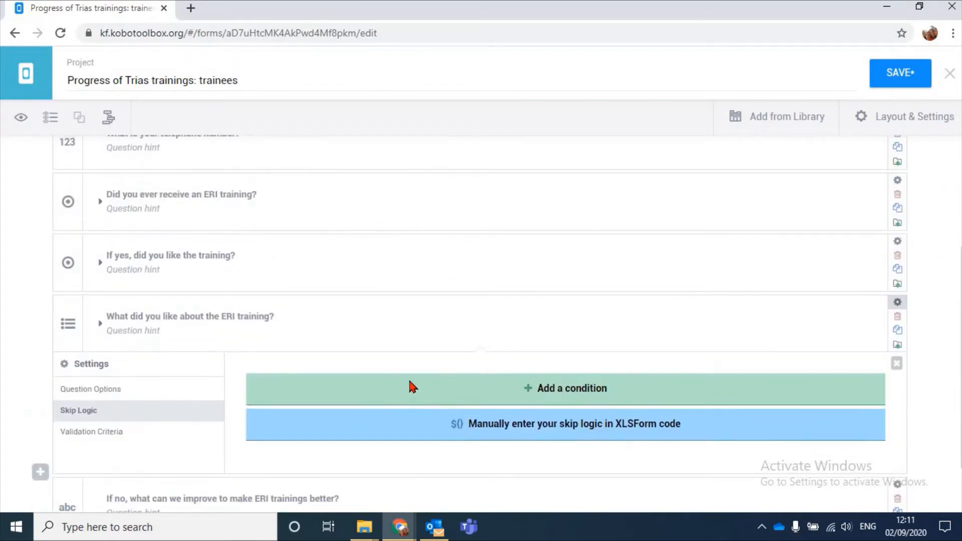
{"action": "left_click", "coordinate": [409, 386]}
{"action": "scroll", "coordinate": [451, 366], "scroll_direction": "down", "scroll_amount": 1}
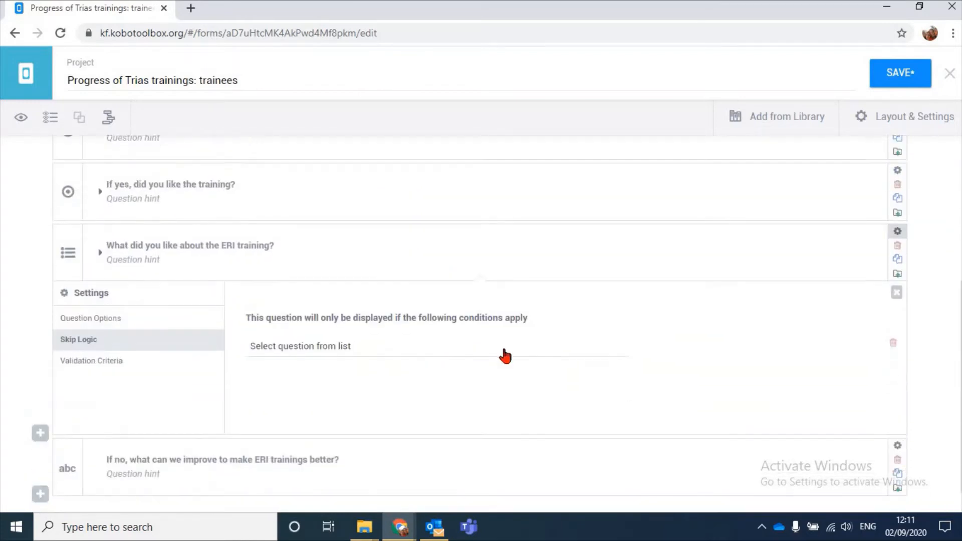
{"action": "left_click", "coordinate": [466, 348]}
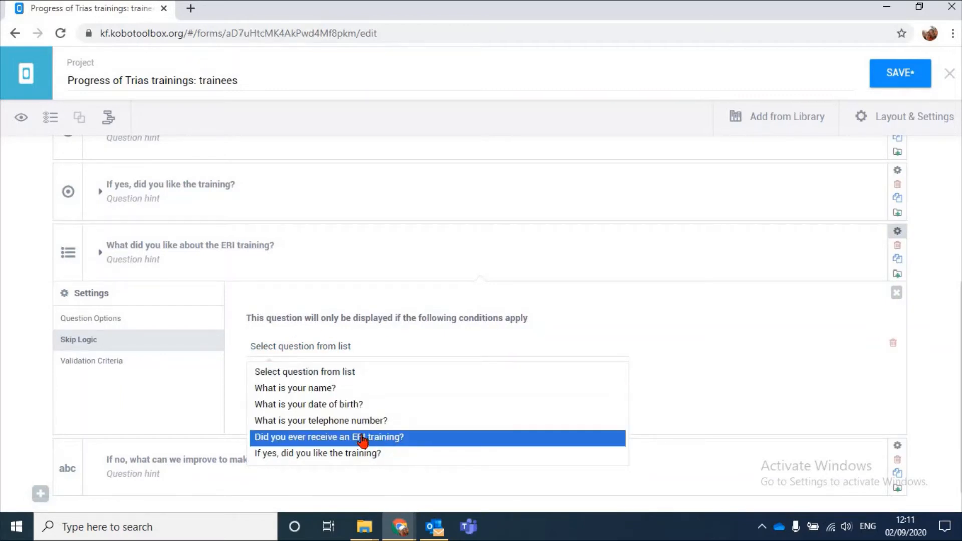
{"action": "left_click", "coordinate": [388, 439]}
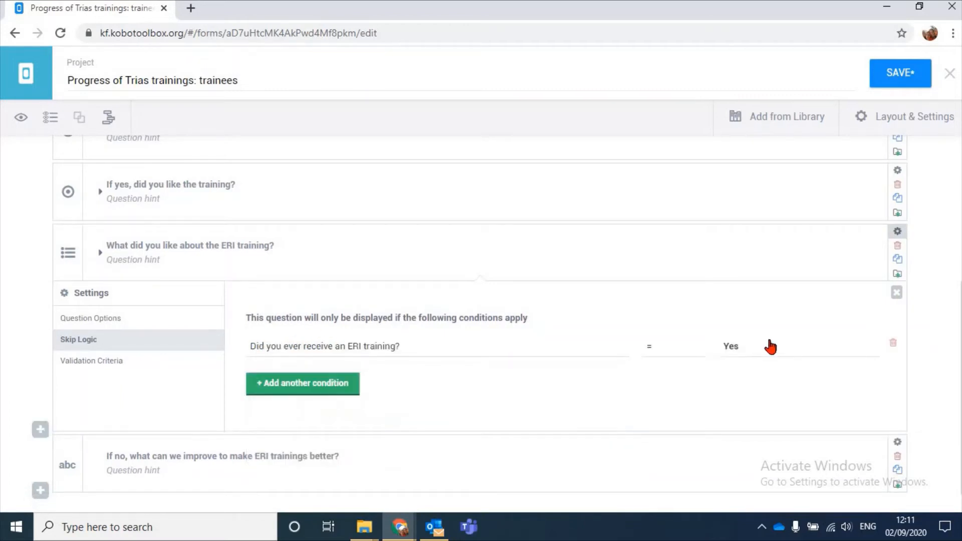
Add a second condition, "If yes, did you like the training?" = Yes, to the same question's skip logic and close its settings
{"action": "left_click", "coordinate": [305, 393]}
{"action": "left_click", "coordinate": [380, 348]}
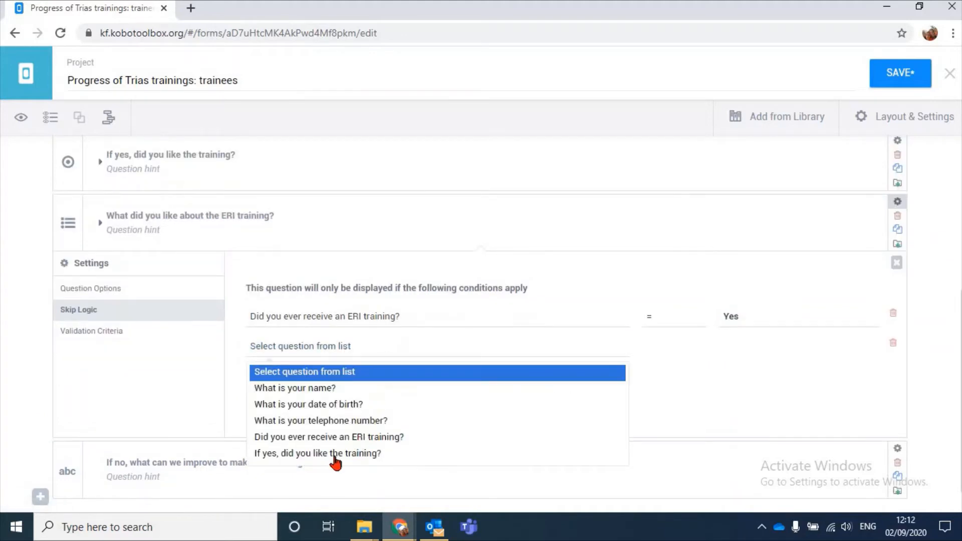
{"action": "left_click", "coordinate": [336, 457]}
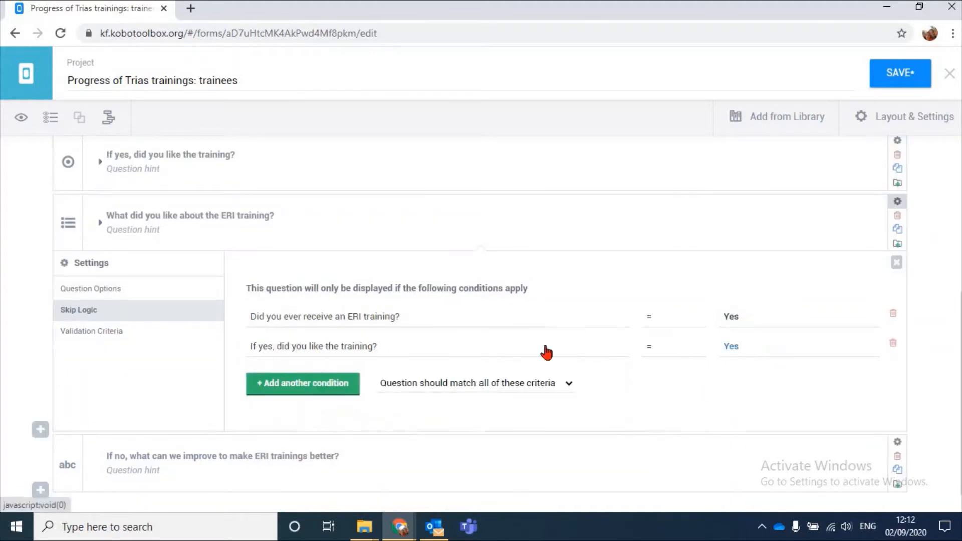
{"action": "left_click", "coordinate": [896, 263]}
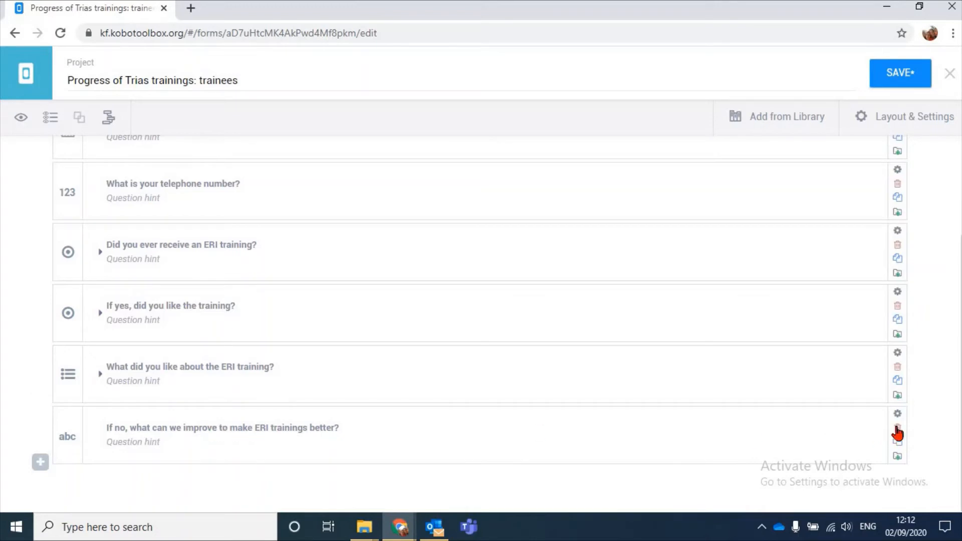
Add a skip logic condition to "If no, what can we improve to make ERI trainings better?" requiring "Did you ever receive an ERI training?" = Yes
{"action": "scroll", "coordinate": [701, 390], "scroll_direction": "down", "scroll_amount": 3}
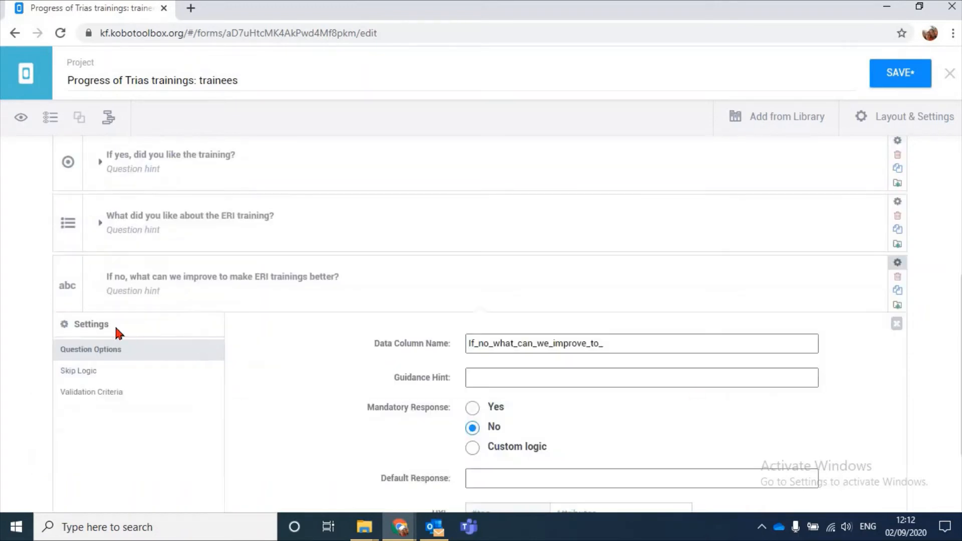
{"action": "scroll", "coordinate": [118, 332], "scroll_direction": "down", "scroll_amount": 2}
{"action": "left_click", "coordinate": [90, 260]}
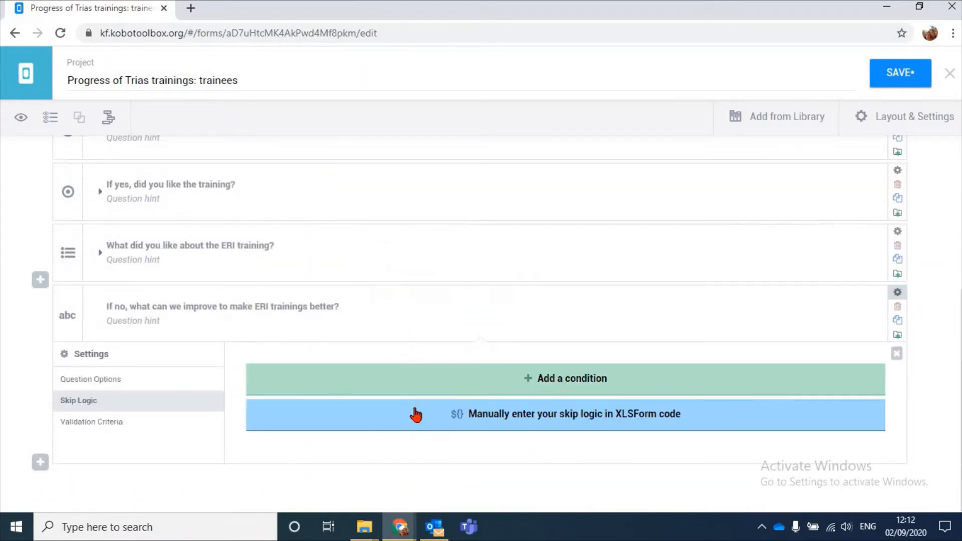
{"action": "left_click", "coordinate": [579, 383]}
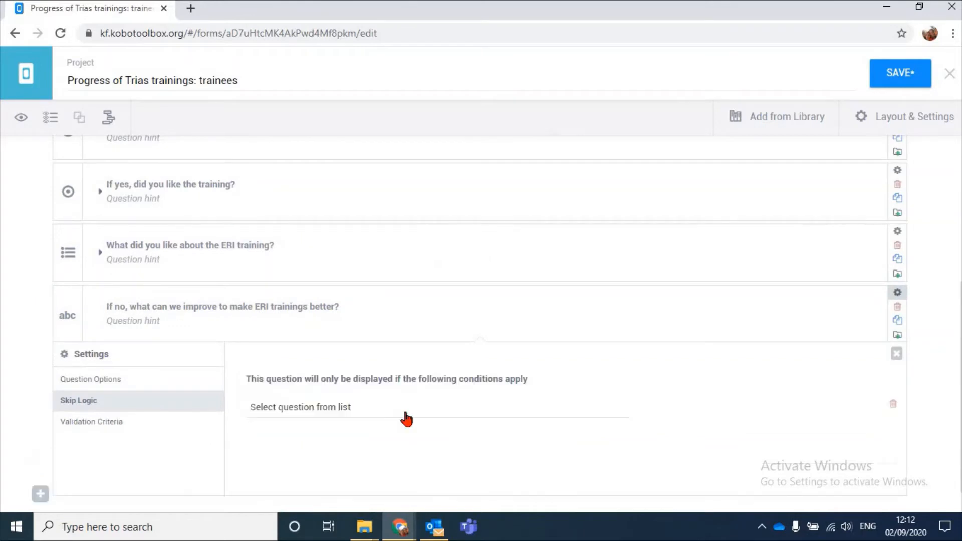
{"action": "left_click", "coordinate": [345, 406]}
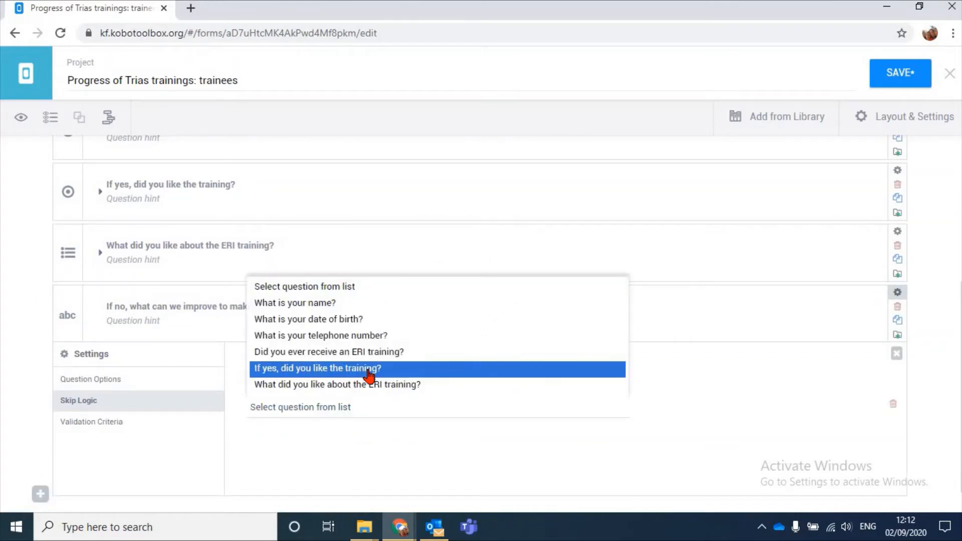
{"action": "left_click", "coordinate": [353, 354]}
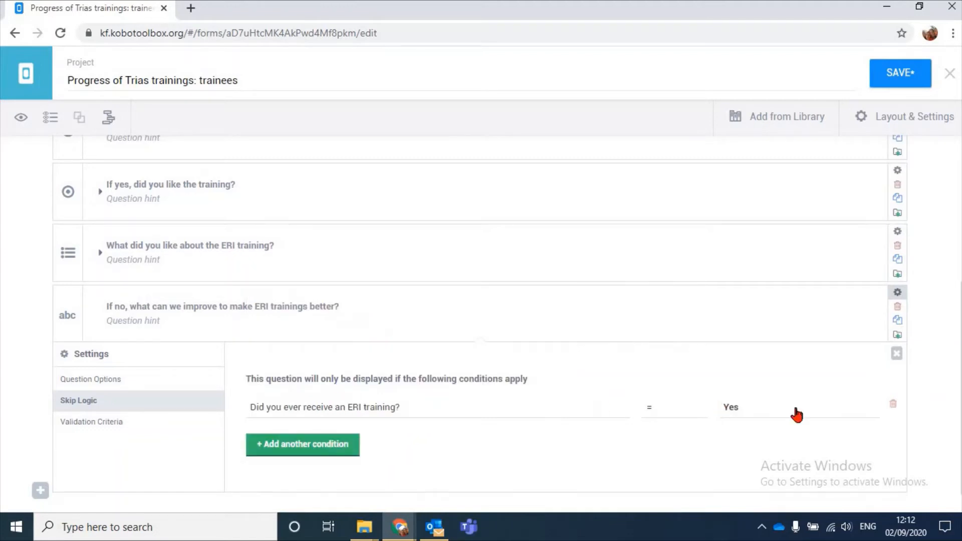
Add a second skip logic condition based on "If yes, did you like the training?", change its required response, and close the question settings
{"action": "scroll", "coordinate": [321, 416], "scroll_direction": "down", "scroll_amount": 1}
{"action": "left_click", "coordinate": [315, 424]}
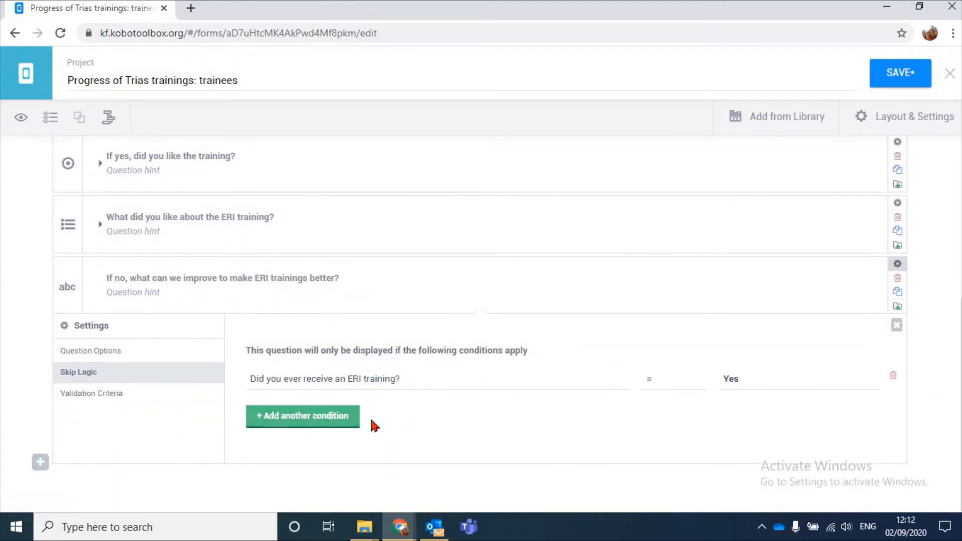
{"action": "left_click", "coordinate": [407, 384]}
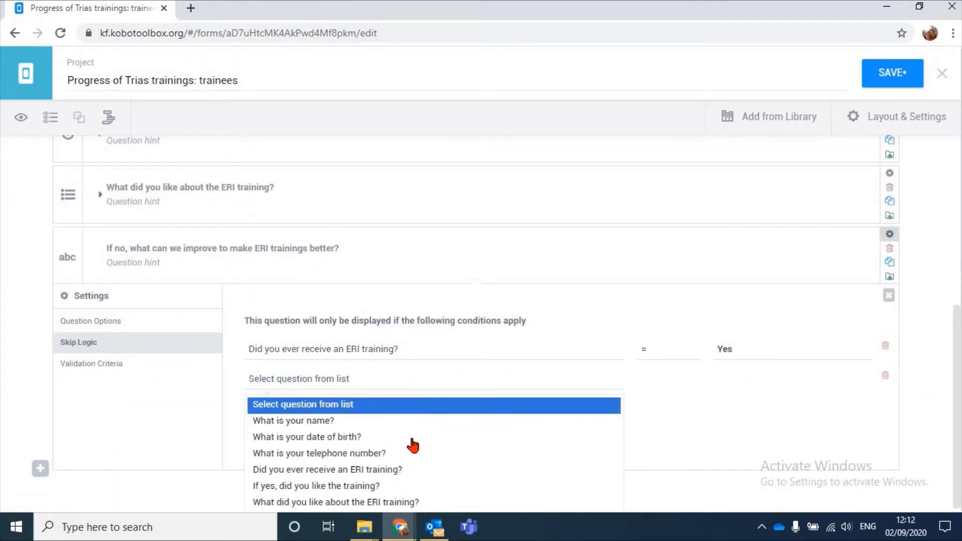
{"action": "key", "text": "Return"}
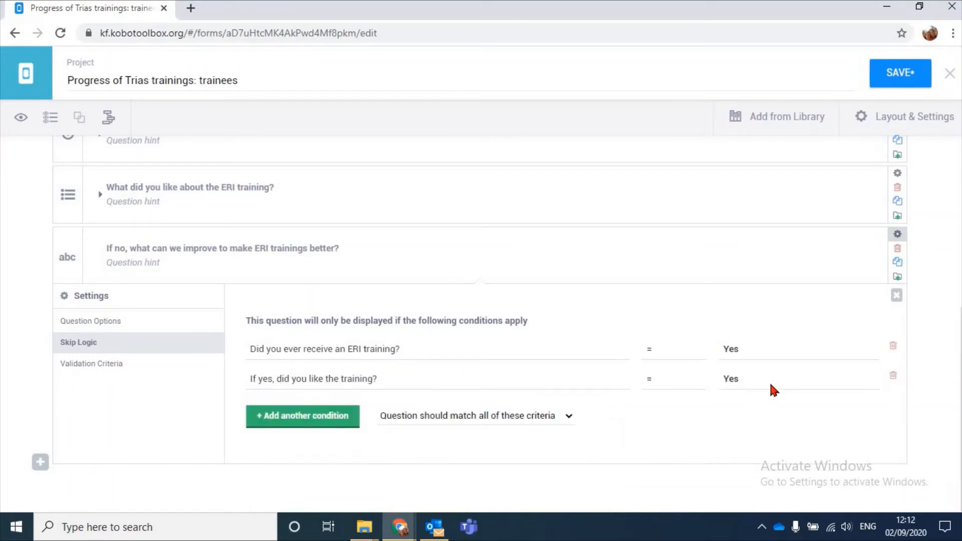
{"action": "left_click", "coordinate": [770, 381]}
{"action": "left_click", "coordinate": [791, 422]}
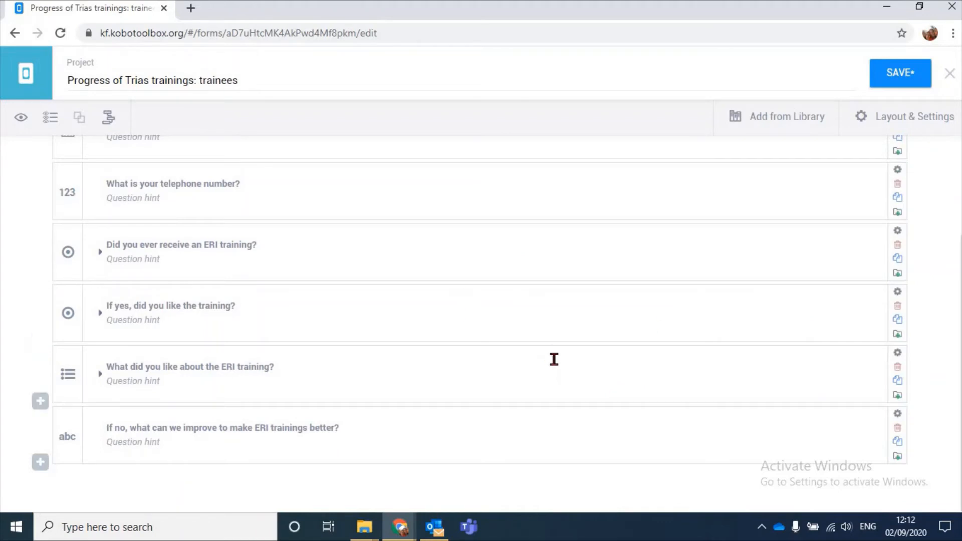
Add a Select One question "Did you ever receive a LEATRA training?" at the end of the form
{"action": "scroll", "coordinate": [545, 353], "scroll_direction": "up", "scroll_amount": 3}
{"action": "scroll", "coordinate": [545, 351], "scroll_direction": "down", "scroll_amount": 3}
{"action": "left_click", "coordinate": [40, 462]}
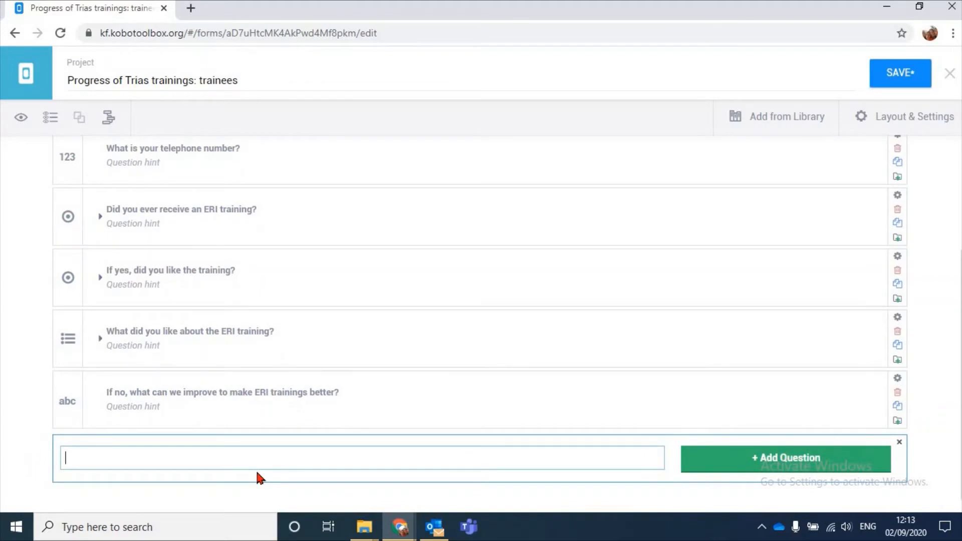
{"action": "type", "text": "Did you ever receive an"}
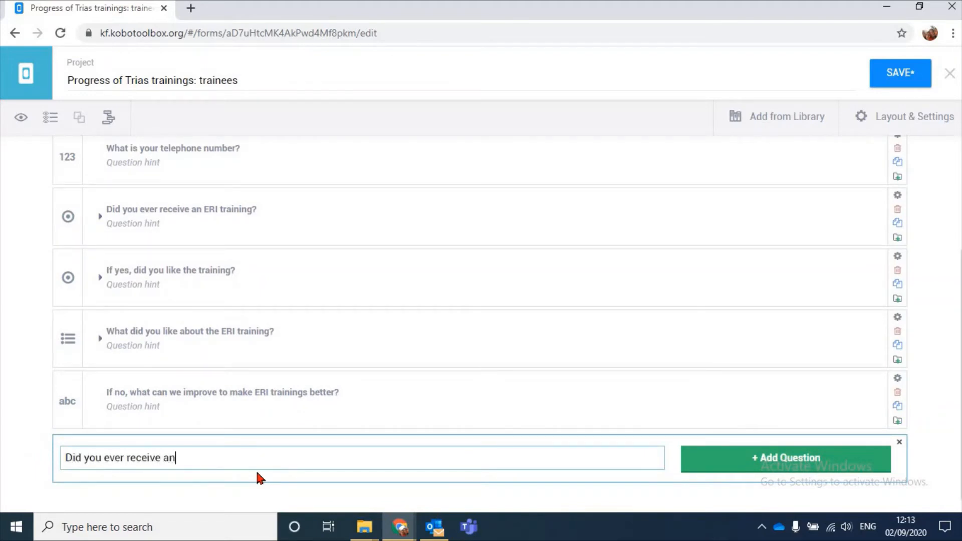
{"action": "key", "text": "BackSpace"}
{"action": "type", "text": "LEATRA training"}
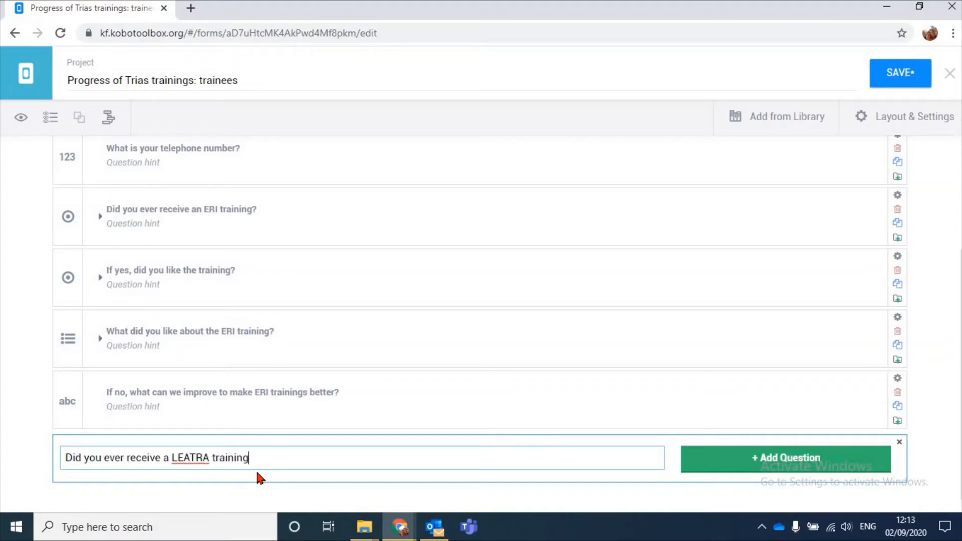
{"action": "type", "text": "?"}
{"action": "left_click", "coordinate": [758, 464]}
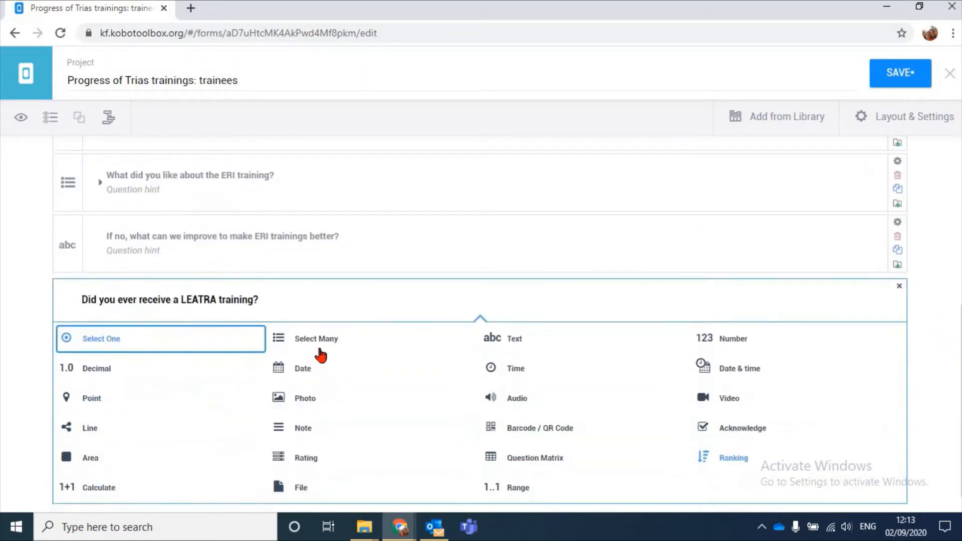
{"action": "left_click", "coordinate": [225, 339]}
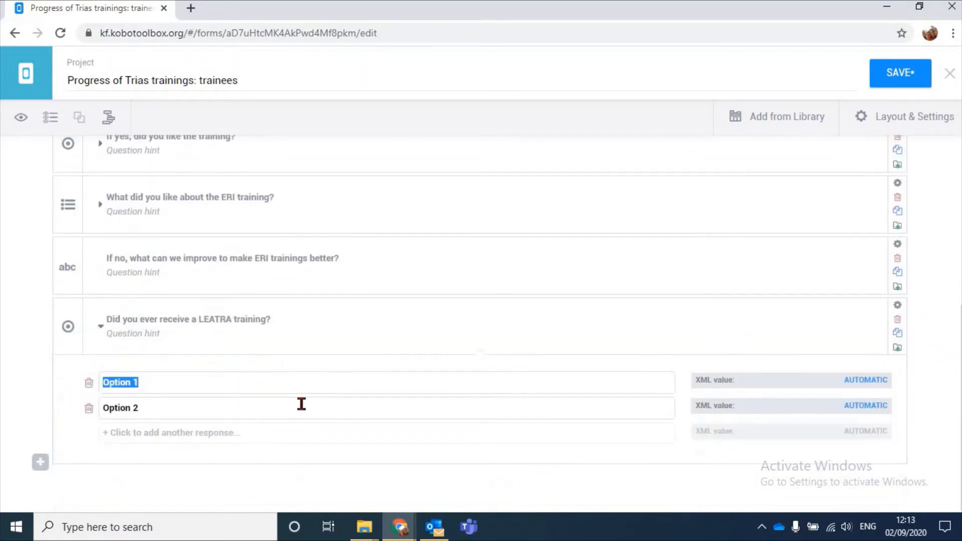
Set the response options of the LEATRA training question to "Yes" and "No"
{"action": "type", "text": "Yes"}
{"action": "key", "text": "BackSpace"}
{"action": "key", "text": "BackSpace"}
{"action": "key", "text": "BackSpace"}
{"action": "key", "text": "BackSpace"}
{"action": "key", "text": "BackSpace"}
{"action": "key", "text": "BackSpace"}
{"action": "key", "text": "BackSpace"}
{"action": "type", "text": "No"}
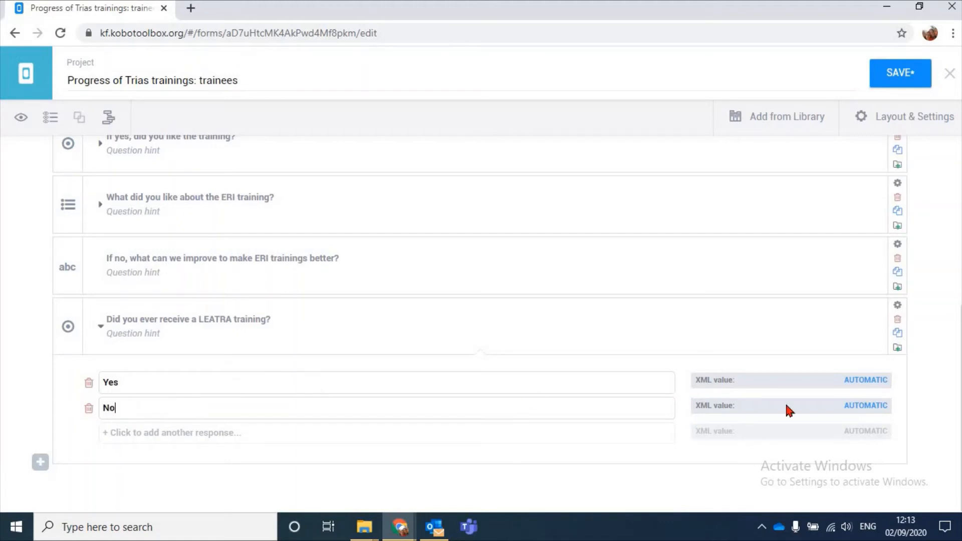
Add a Text question "Is there any comment you want to share about LEATRA?" at the end of the form and collapse the previous question's options
{"action": "left_click", "coordinate": [40, 462]}
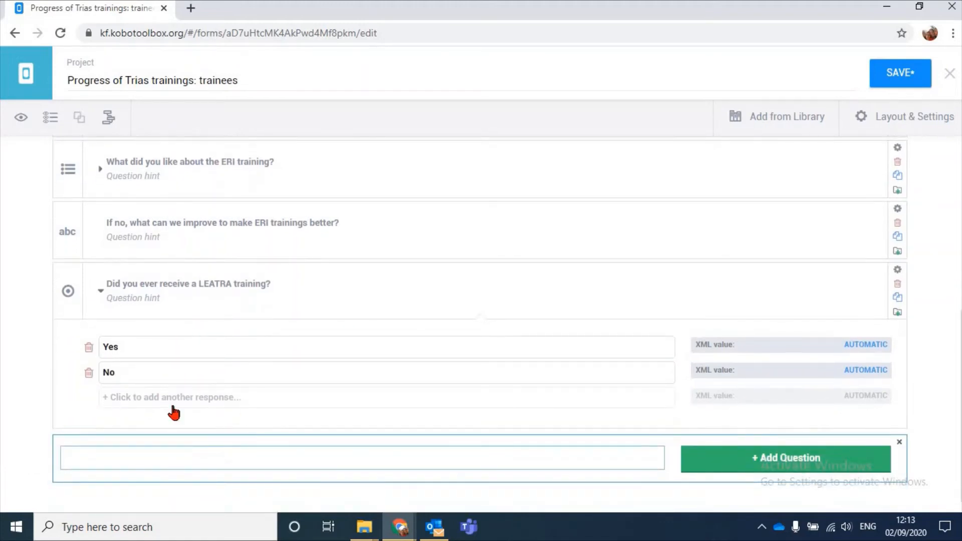
{"action": "scroll", "coordinate": [8, 346], "scroll_direction": "down", "scroll_amount": 1}
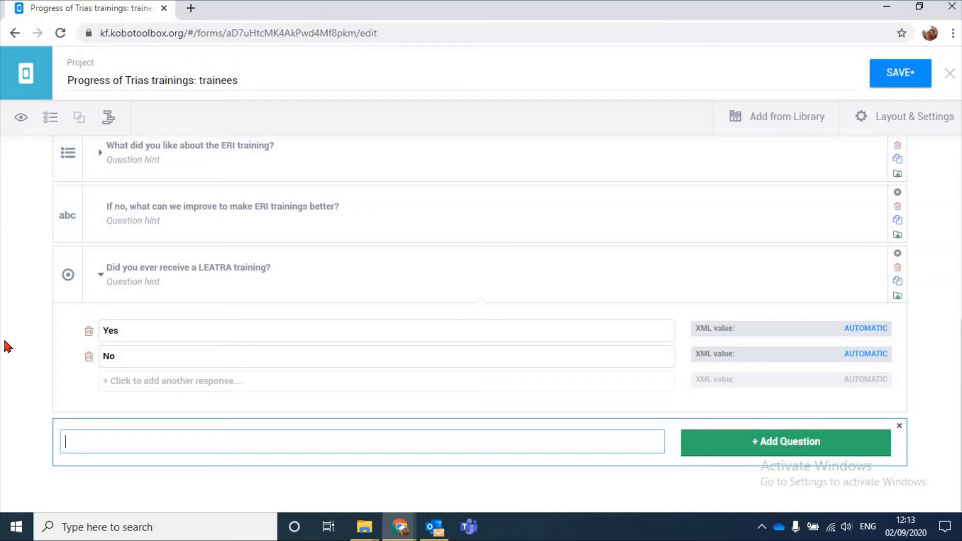
{"action": "type", "text": "Is there any comment you want to share"}
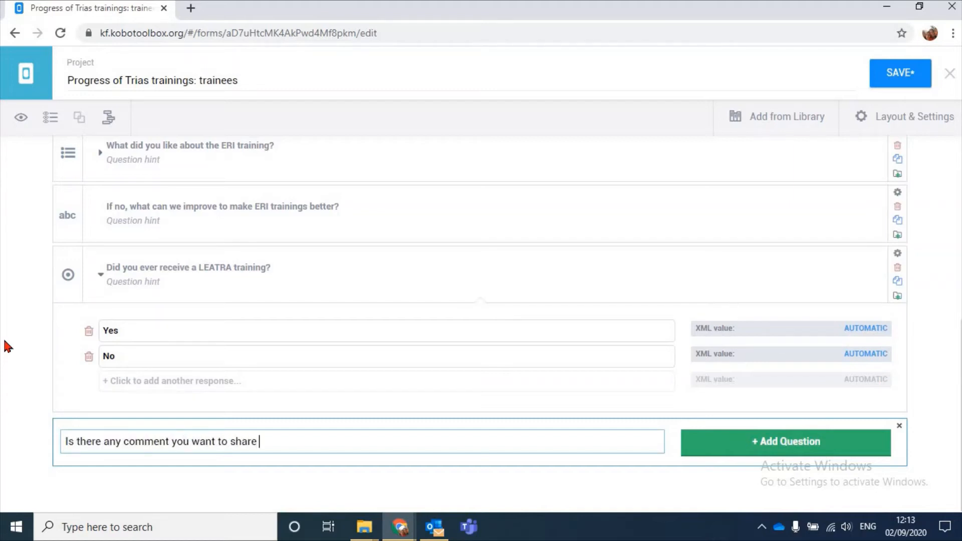
{"action": "type", "text": " about LEATRA"}
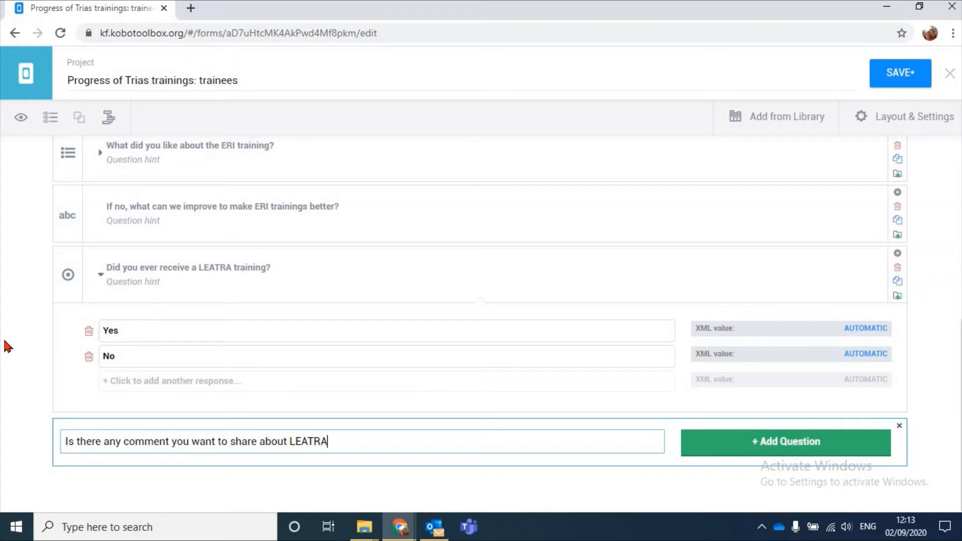
{"action": "type", "text": ">"}
{"action": "type", "text": "?"}
{"action": "left_click", "coordinate": [796, 442]}
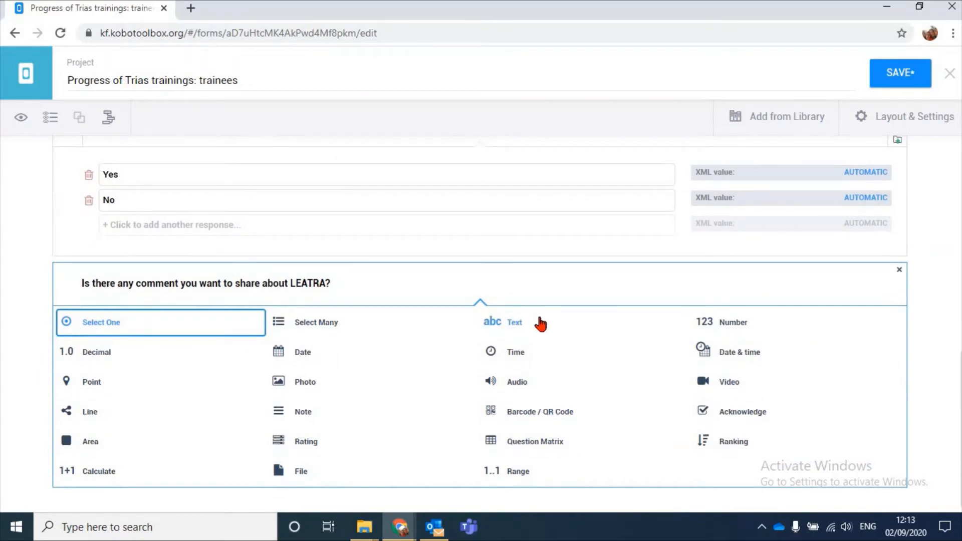
{"action": "left_click", "coordinate": [601, 329]}
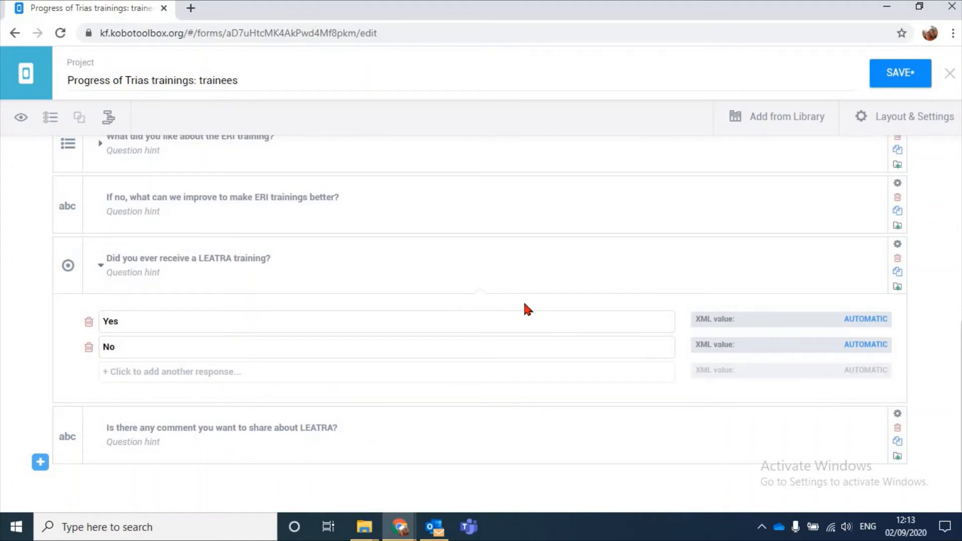
{"action": "left_click", "coordinate": [101, 263]}
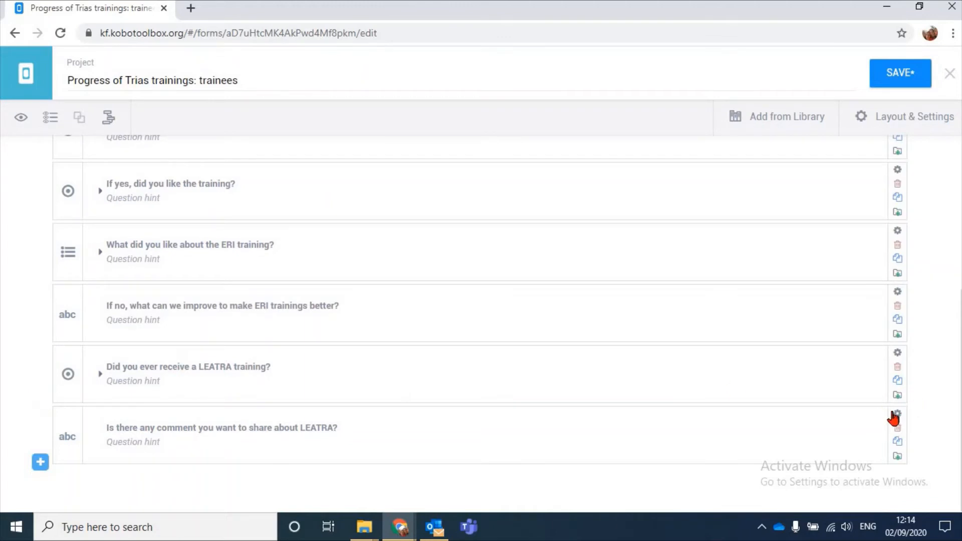
Add a skip logic condition to the LEATRA comment question requiring "Did you ever receive a LEATRA training?" = Yes, and close its settings
{"action": "left_click", "coordinate": [743, 406]}
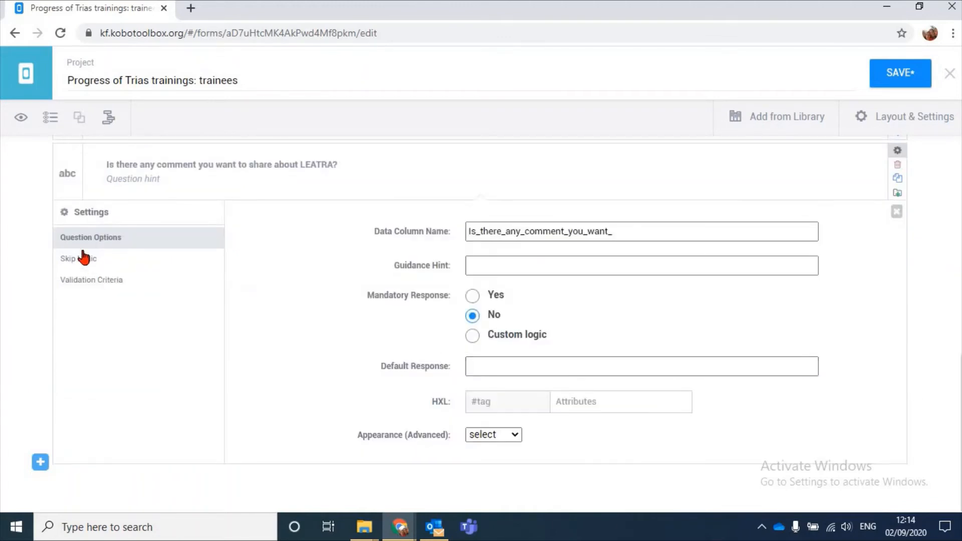
{"action": "left_click", "coordinate": [82, 257]}
{"action": "left_click", "coordinate": [443, 386]}
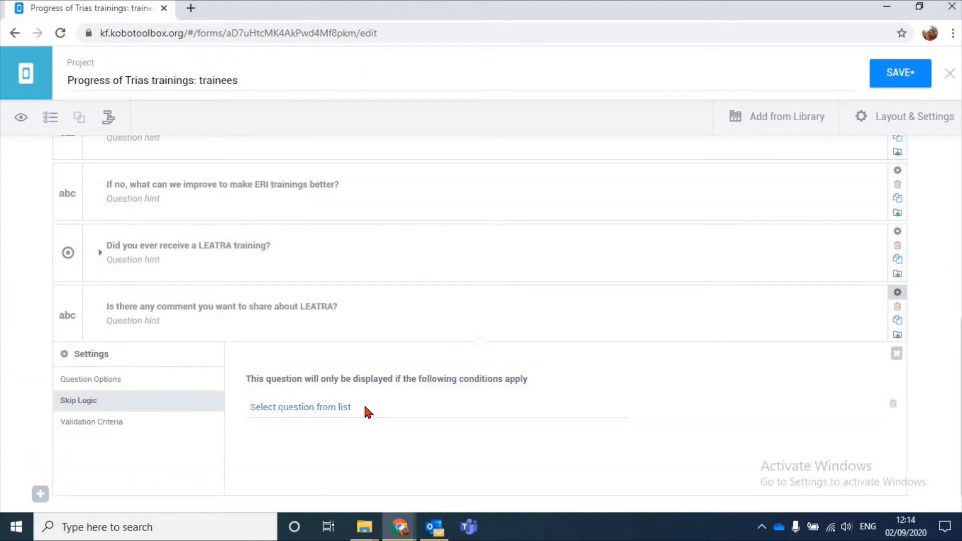
{"action": "left_click", "coordinate": [363, 405]}
{"action": "left_click", "coordinate": [302, 389]}
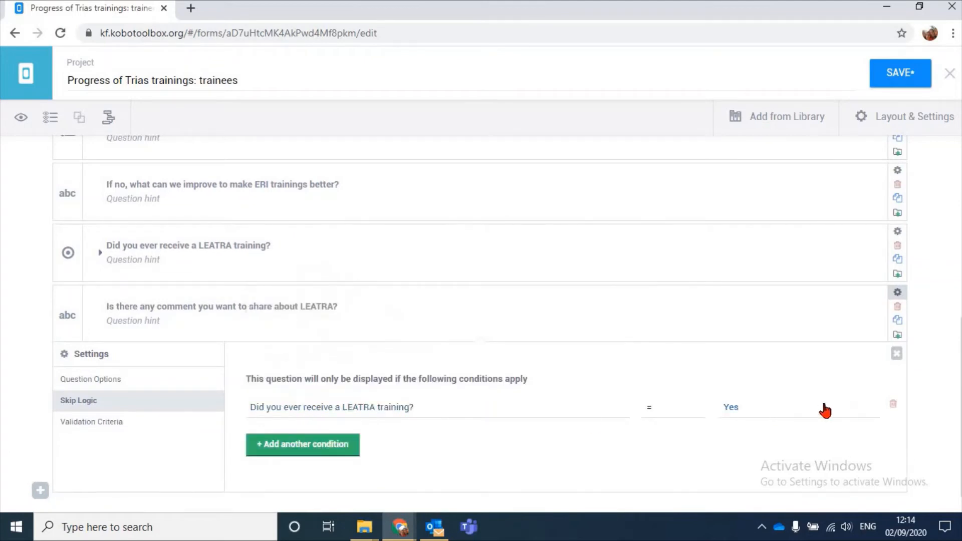
{"action": "left_click", "coordinate": [897, 354]}
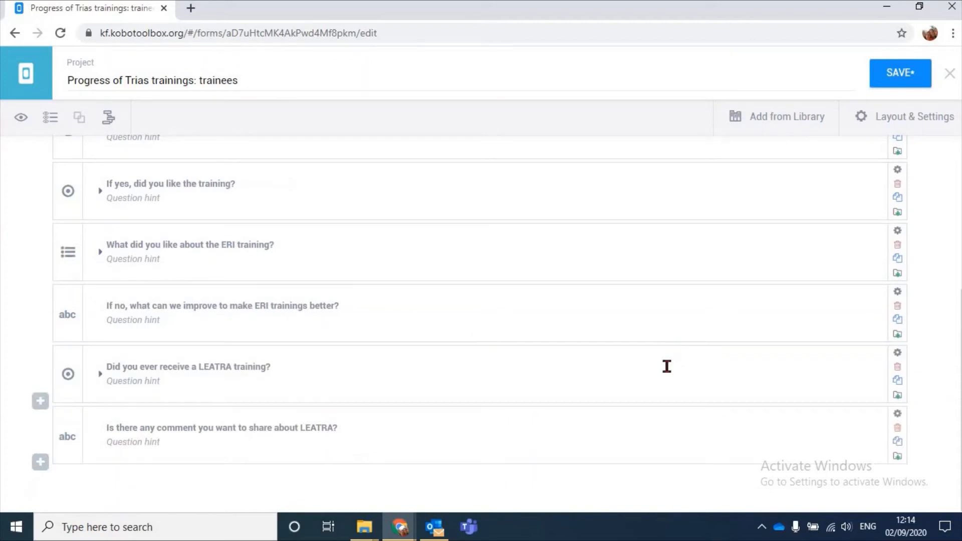
Review the list of questions and open the form preview
{"action": "scroll", "coordinate": [643, 383], "scroll_direction": "up", "scroll_amount": 5}
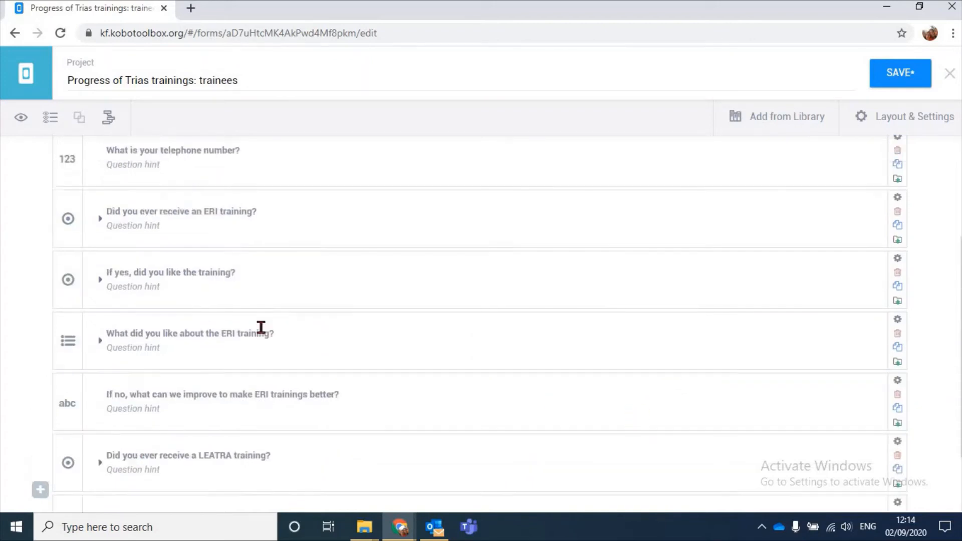
{"action": "scroll", "coordinate": [706, 283], "scroll_direction": "down", "scroll_amount": 5}
{"action": "scroll", "coordinate": [195, 292], "scroll_direction": "up", "scroll_amount": 5}
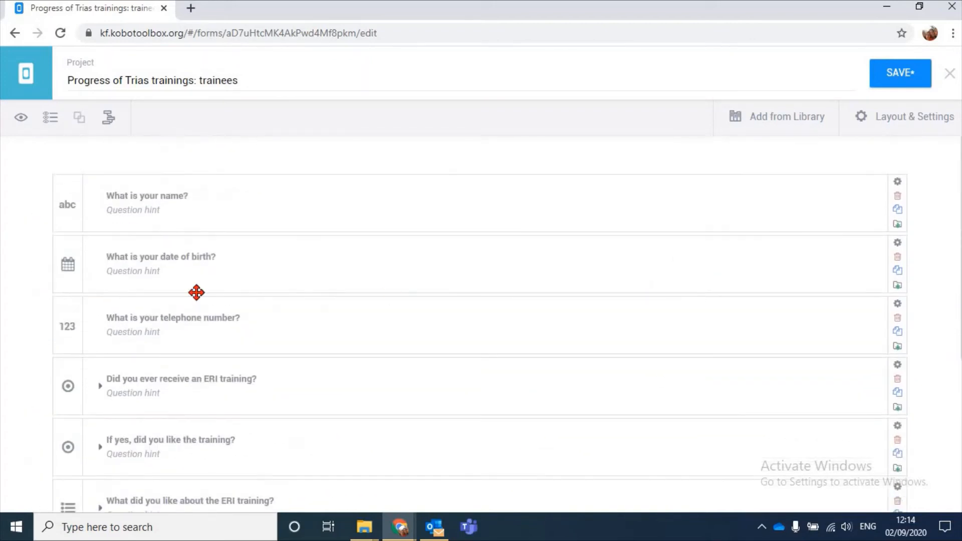
{"action": "scroll", "coordinate": [298, 236], "scroll_direction": "down", "scroll_amount": 5}
{"action": "scroll", "coordinate": [299, 237], "scroll_direction": "up", "scroll_amount": 5}
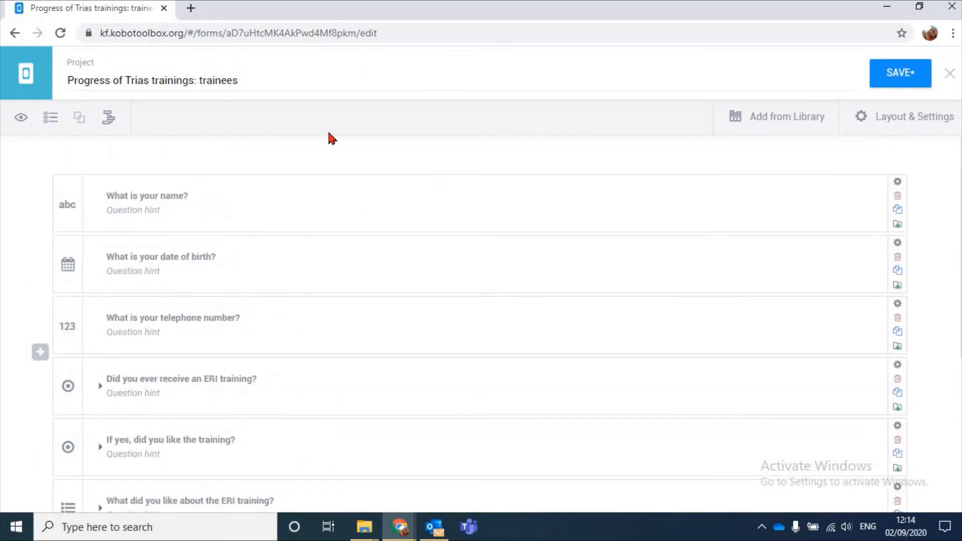
{"action": "left_click", "coordinate": [20, 119]}
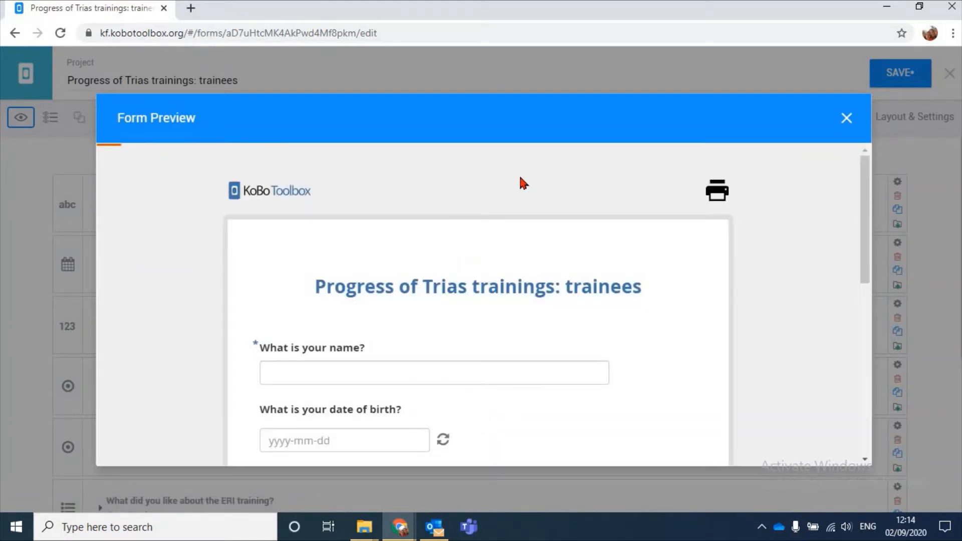
{"action": "scroll", "coordinate": [519, 176], "scroll_direction": "down", "scroll_amount": 3}
Fill in the trainee's name and date of birth in the form preview
{"action": "left_click", "coordinate": [272, 210]}
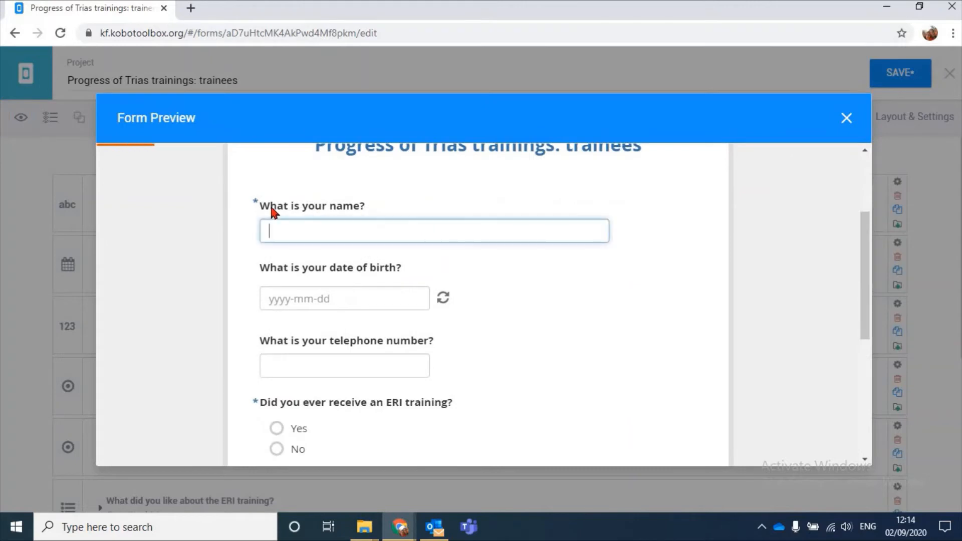
{"action": "left_click", "coordinate": [256, 206]}
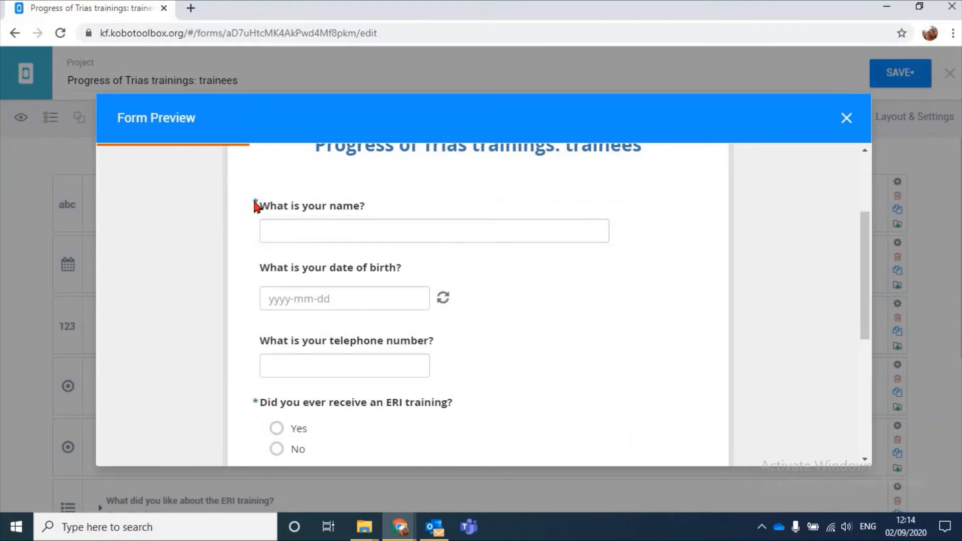
{"action": "left_click", "coordinate": [348, 228]}
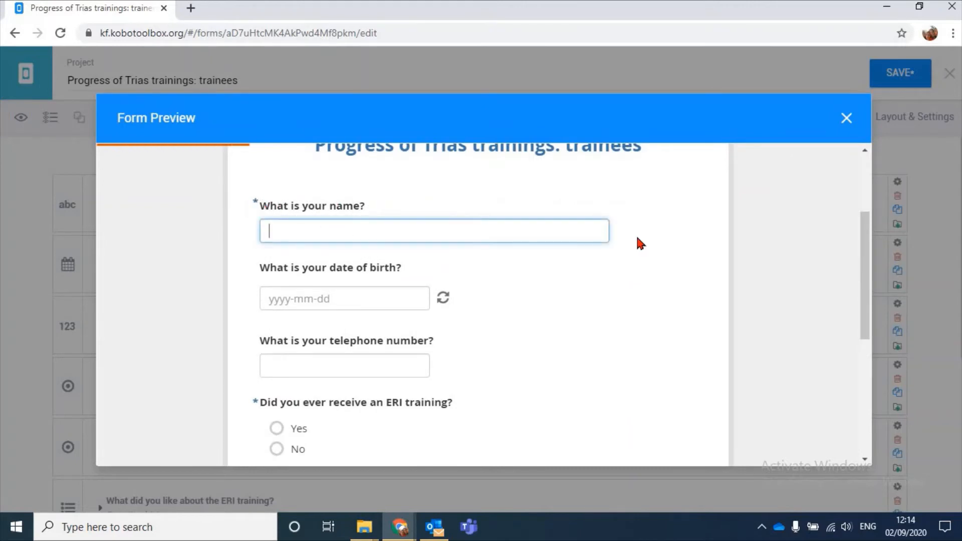
{"action": "type", "text": "Hanne"}
{"action": "left_click", "coordinate": [328, 291]}
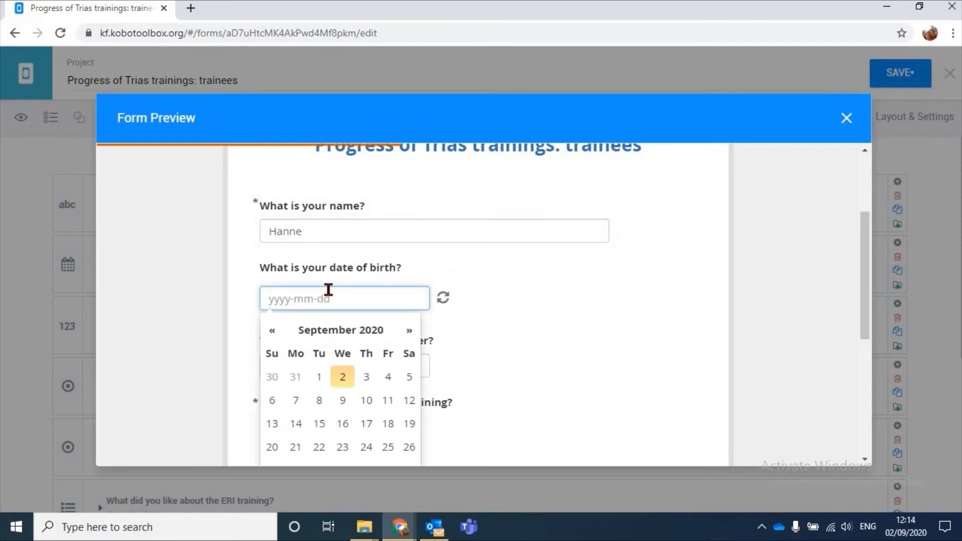
{"action": "type", "text": "1996"}
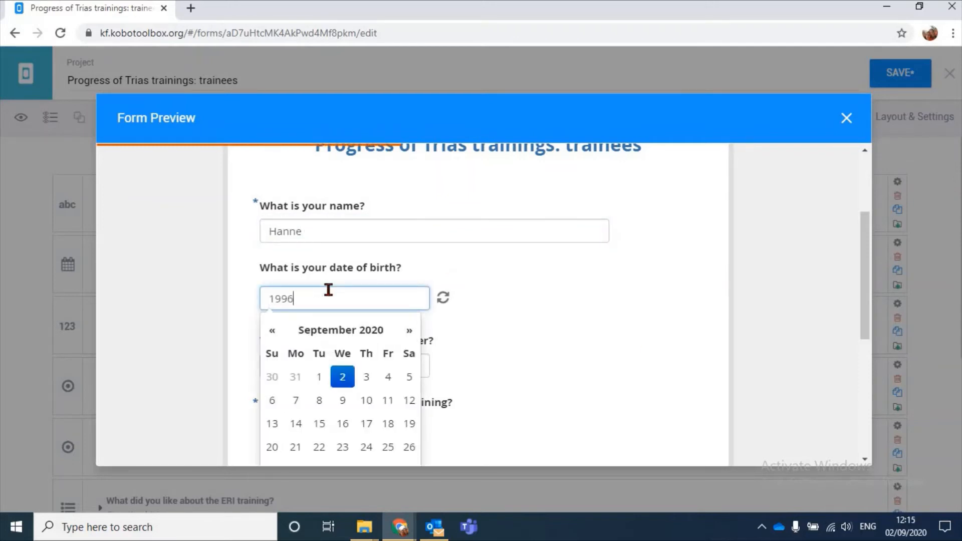
{"action": "type", "text": "-02-18"}
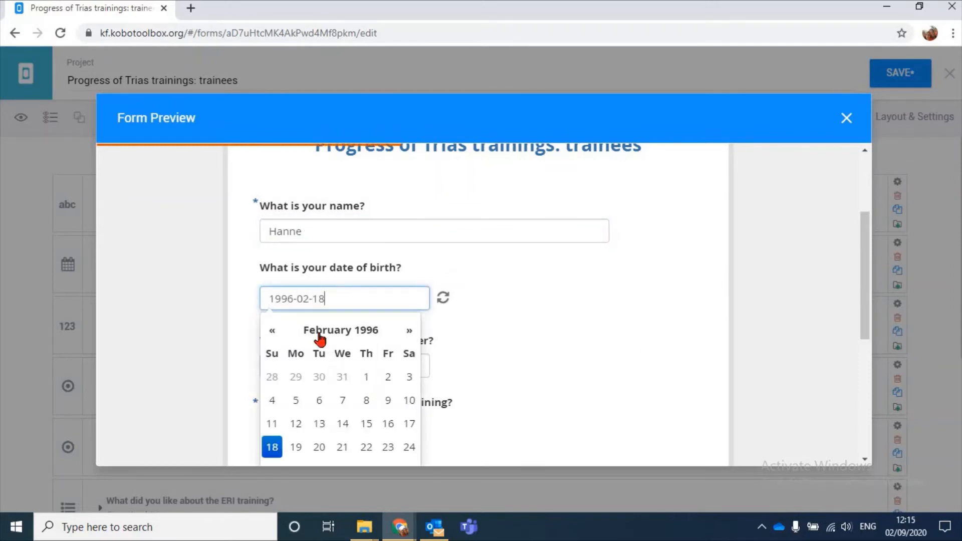
{"action": "scroll", "coordinate": [527, 308], "scroll_direction": "down", "scroll_amount": 4}
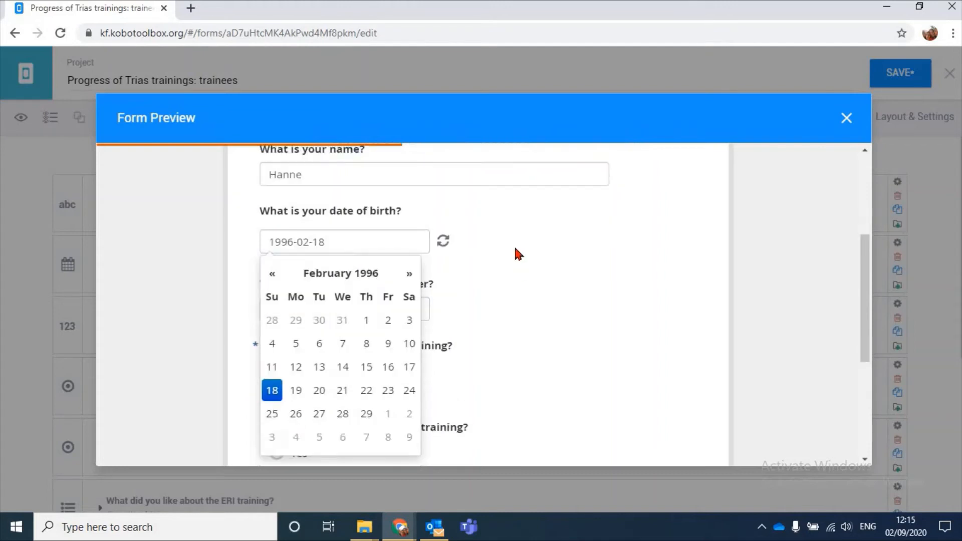
{"action": "left_click", "coordinate": [521, 254]}
Fill in the trainee's telephone number in the form preview
{"action": "scroll", "coordinate": [520, 254], "scroll_direction": "up", "scroll_amount": 2}
{"action": "left_click", "coordinate": [354, 246]}
{"action": "scroll", "coordinate": [501, 245], "scroll_direction": "up", "scroll_amount": 1}
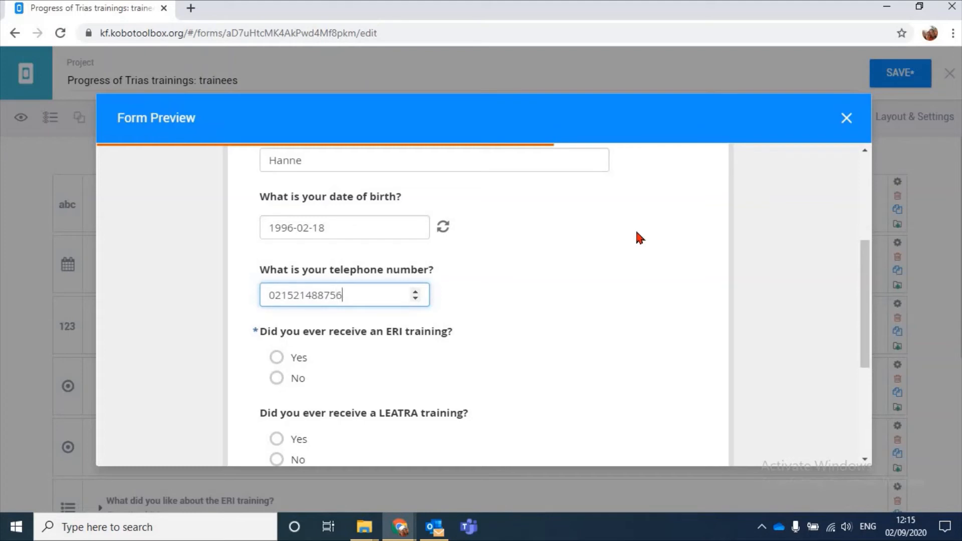
{"action": "scroll", "coordinate": [682, 279], "scroll_direction": "down", "scroll_amount": 2}
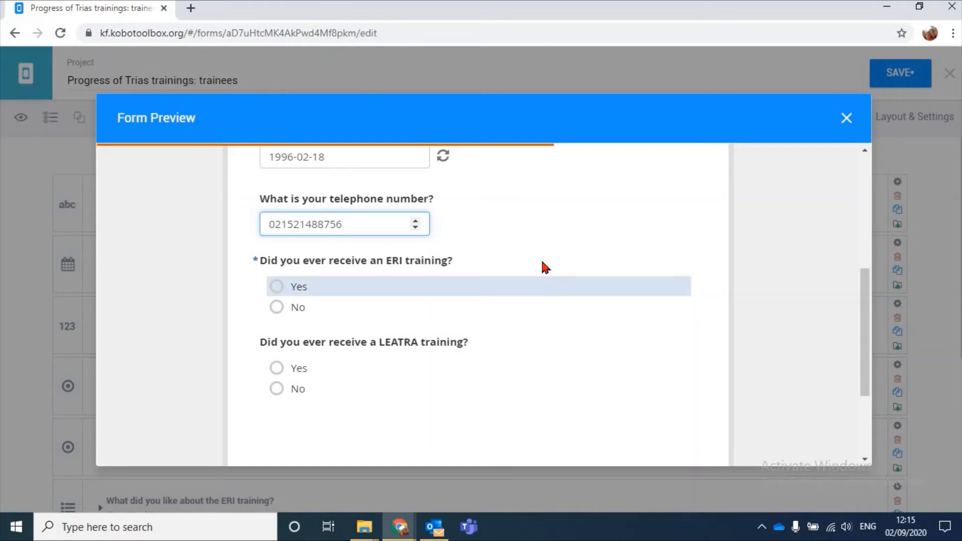
Test the ERI skip logic by answering Yes to having received and liked the training, and choosing "Milk and tea" as what was liked
{"action": "scroll", "coordinate": [543, 267], "scroll_direction": "up", "scroll_amount": 4}
{"action": "scroll", "coordinate": [544, 267], "scroll_direction": "down", "scroll_amount": 8}
{"action": "scroll", "coordinate": [533, 239], "scroll_direction": "up", "scroll_amount": 4}
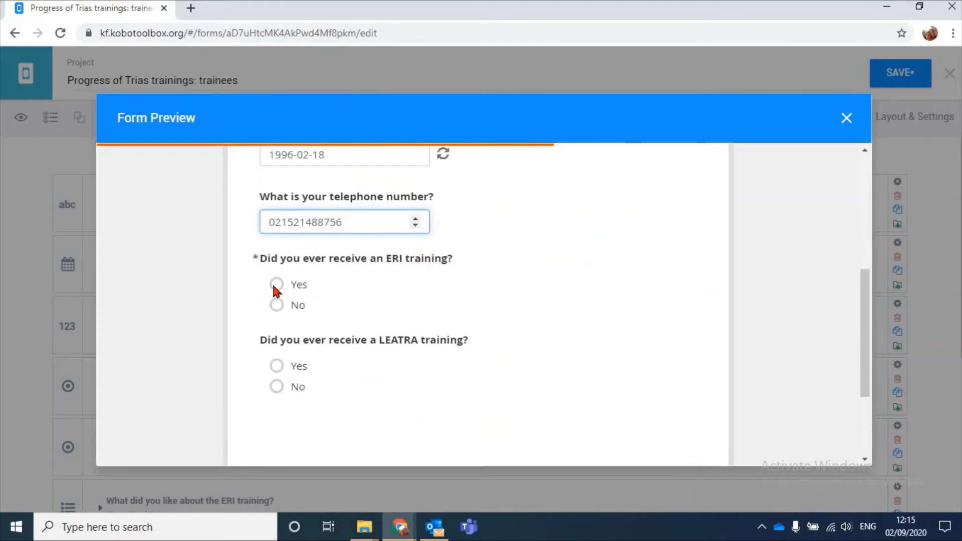
{"action": "left_click", "coordinate": [275, 285]}
{"action": "scroll", "coordinate": [447, 196], "scroll_direction": "down", "scroll_amount": 4}
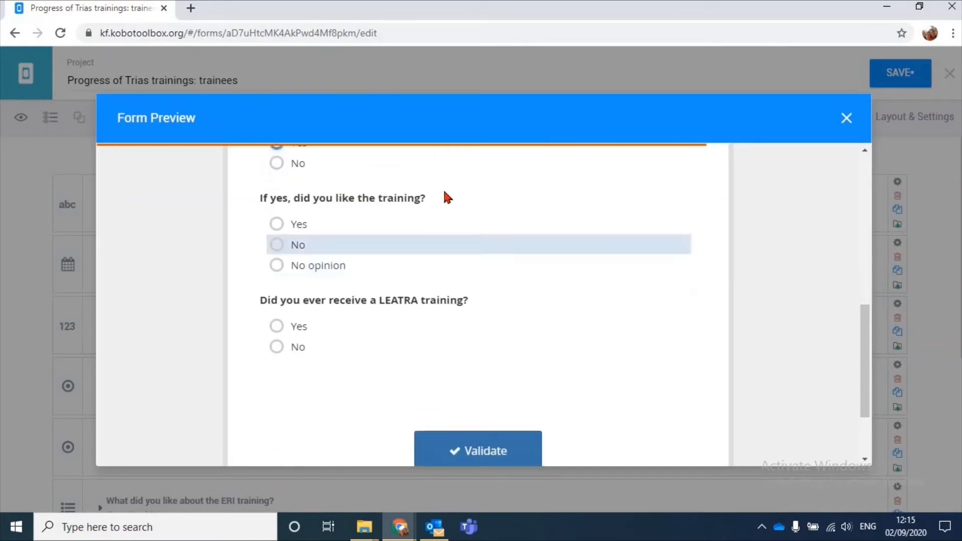
{"action": "scroll", "coordinate": [383, 298], "scroll_direction": "up", "scroll_amount": 2}
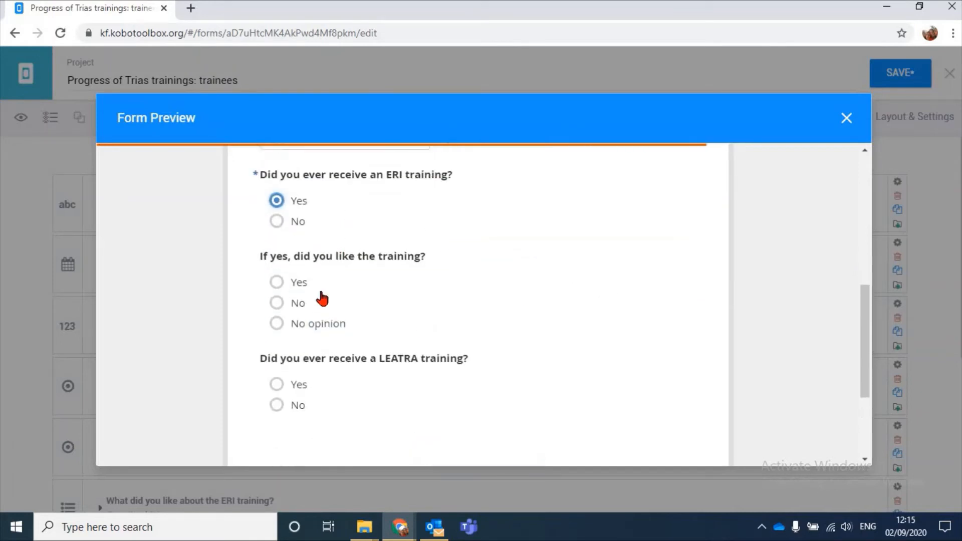
{"action": "left_click", "coordinate": [441, 280]}
{"action": "scroll", "coordinate": [481, 279], "scroll_direction": "down", "scroll_amount": 3}
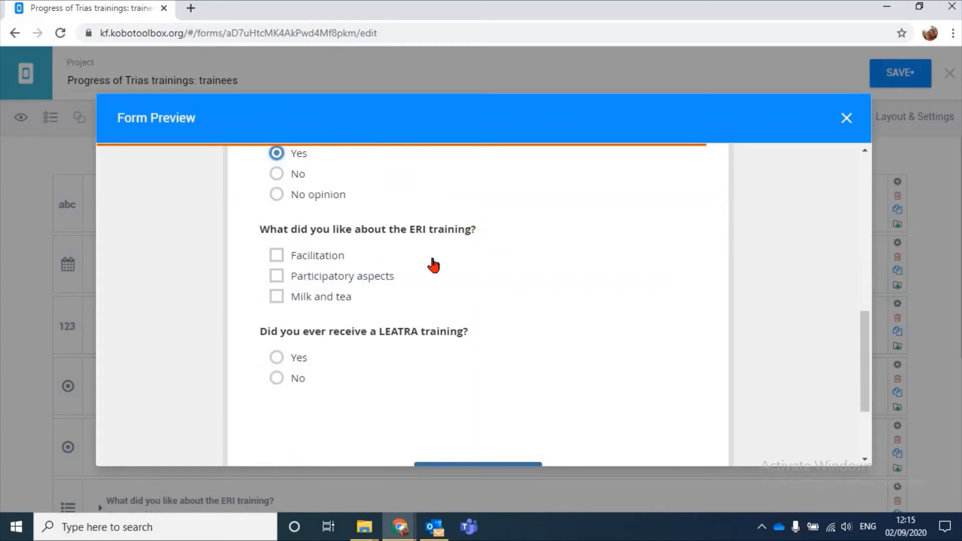
{"action": "left_click", "coordinate": [275, 295]}
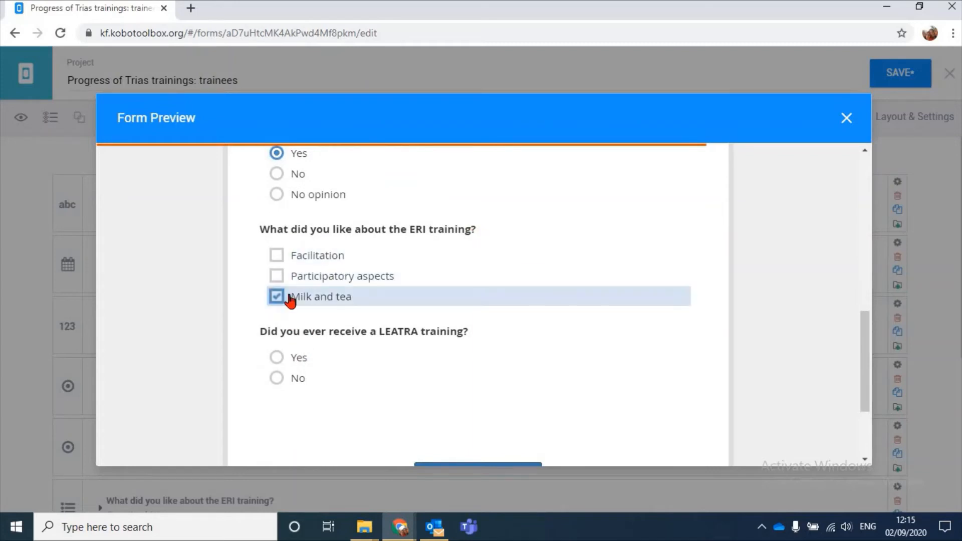
Also select "Participatory aspects" and "Facilitation" as things liked about the ERI training in the form preview
{"action": "left_click", "coordinate": [276, 275]}
{"action": "scroll", "coordinate": [577, 321], "scroll_direction": "down", "scroll_amount": 2}
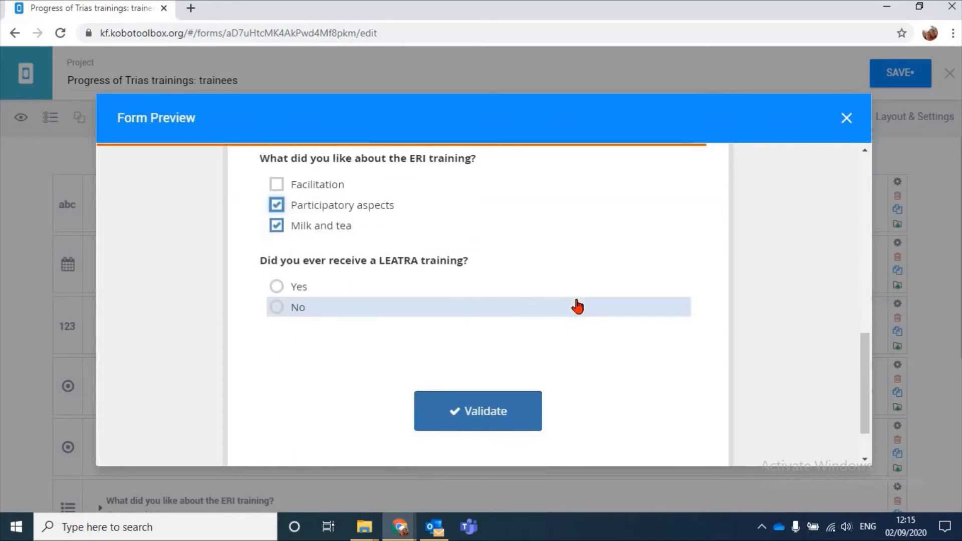
{"action": "left_click", "coordinate": [276, 184]}
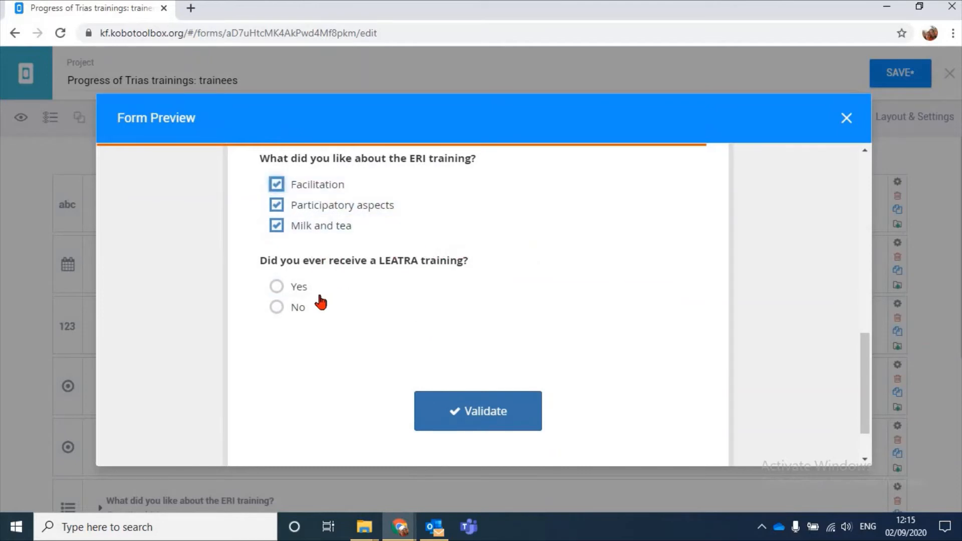
Answer Yes to having received a LEATRA training, enter a comment saying LEATRA is very nice, and validate the form
{"action": "left_click", "coordinate": [303, 293]}
{"action": "scroll", "coordinate": [365, 250], "scroll_direction": "down", "scroll_amount": 4}
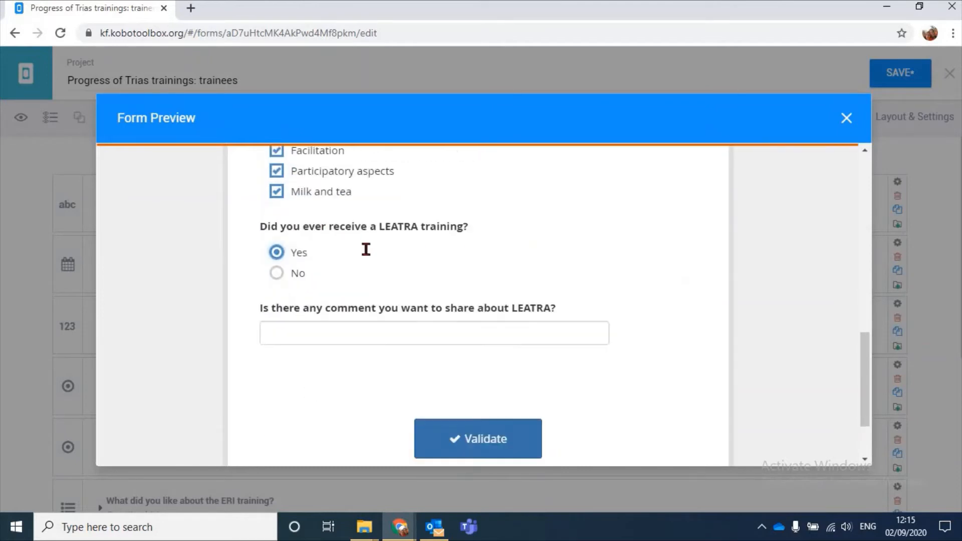
{"action": "key", "text": "Tab"}
{"action": "type", "text": "I"}
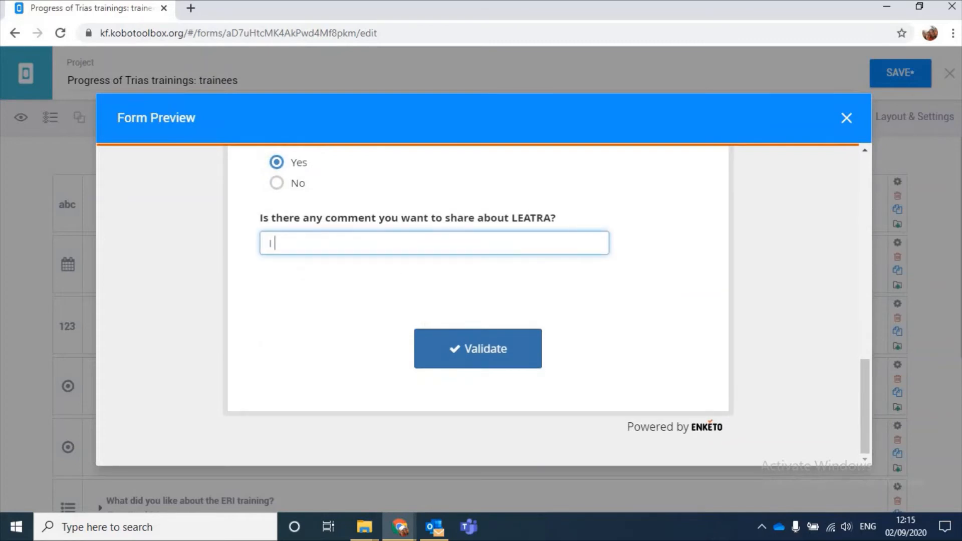
{"action": "type", "text": " think LEATRA is very nice."}
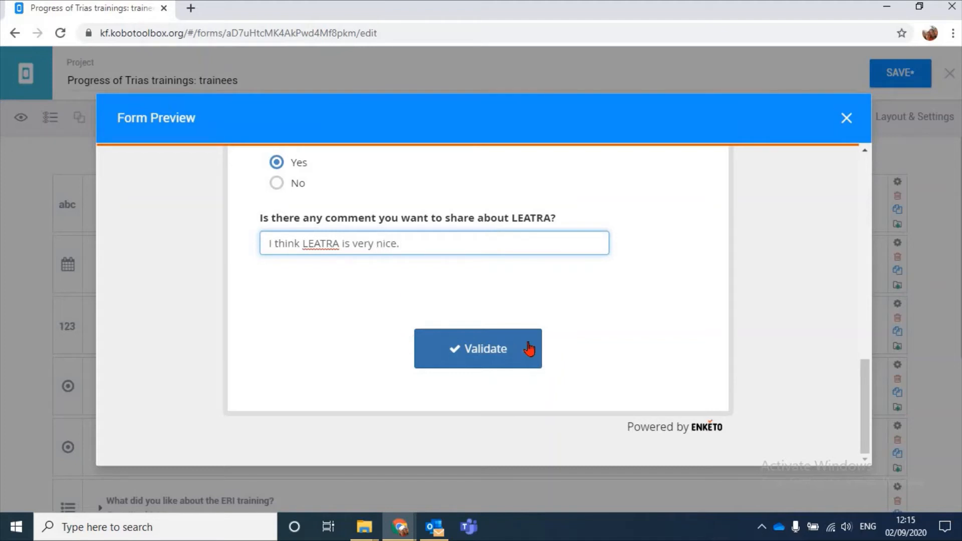
{"action": "left_click", "coordinate": [527, 349]}
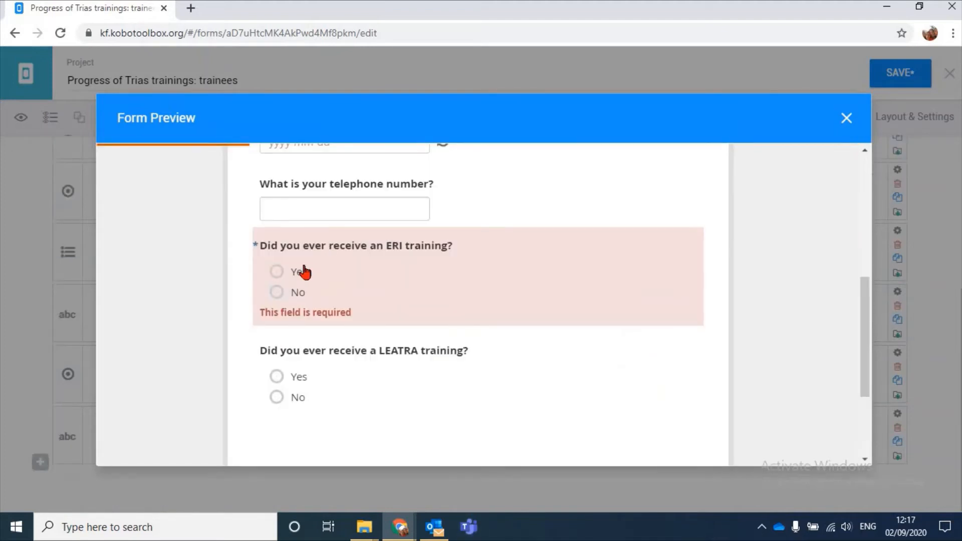
Test the ERI skip logic with Yes for receiving the training, trying No and "No opinion" for liking it, and validate the form
{"action": "left_click", "coordinate": [303, 271]}
{"action": "scroll", "coordinate": [322, 300], "scroll_direction": "down", "scroll_amount": 1}
{"action": "left_click", "coordinate": [318, 302]}
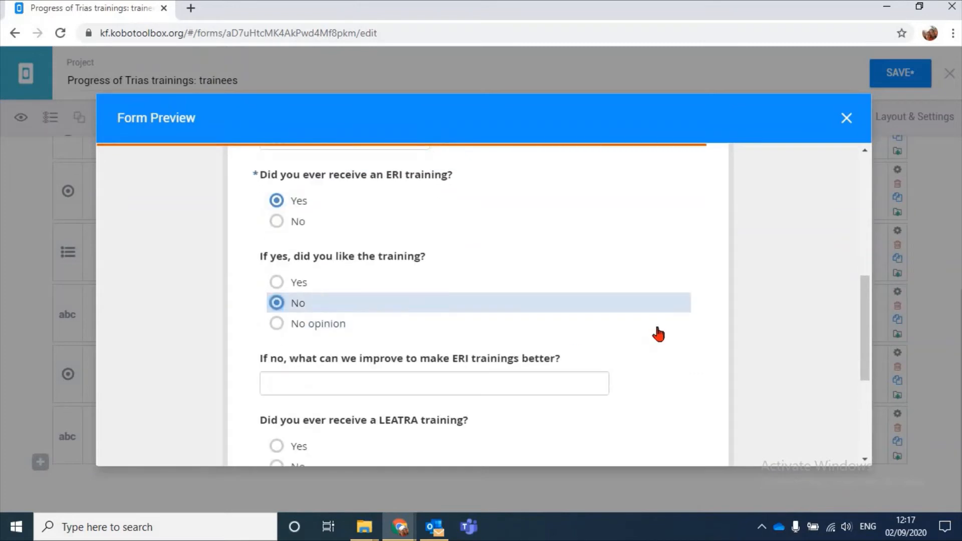
{"action": "scroll", "coordinate": [552, 325], "scroll_direction": "down", "scroll_amount": 2}
{"action": "left_click", "coordinate": [339, 253]}
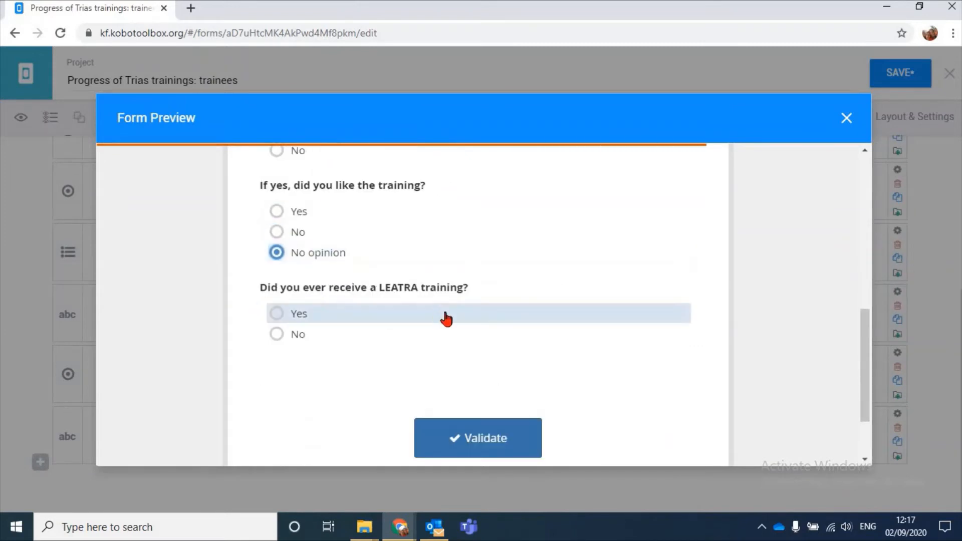
{"action": "left_click", "coordinate": [466, 439]}
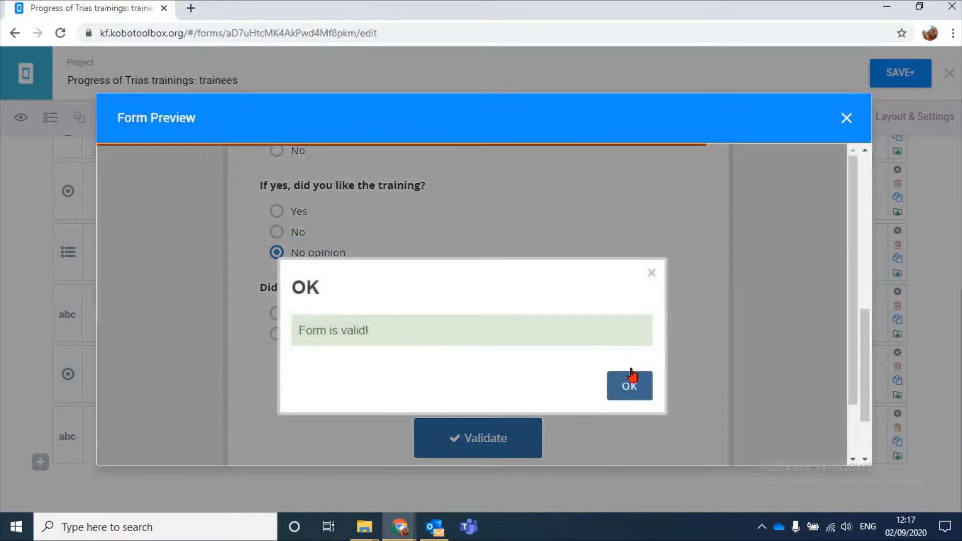
Dismiss the validation result, close the form preview and save the form
{"action": "left_click", "coordinate": [631, 375]}
{"action": "key", "text": "Escape"}
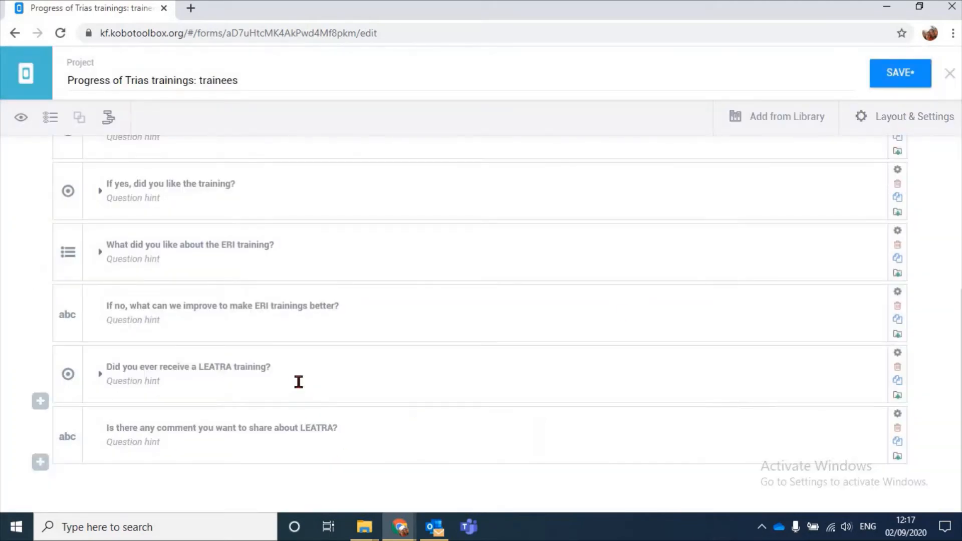
{"action": "scroll", "coordinate": [319, 376], "scroll_direction": "up", "scroll_amount": 5}
{"action": "left_click", "coordinate": [892, 81]}
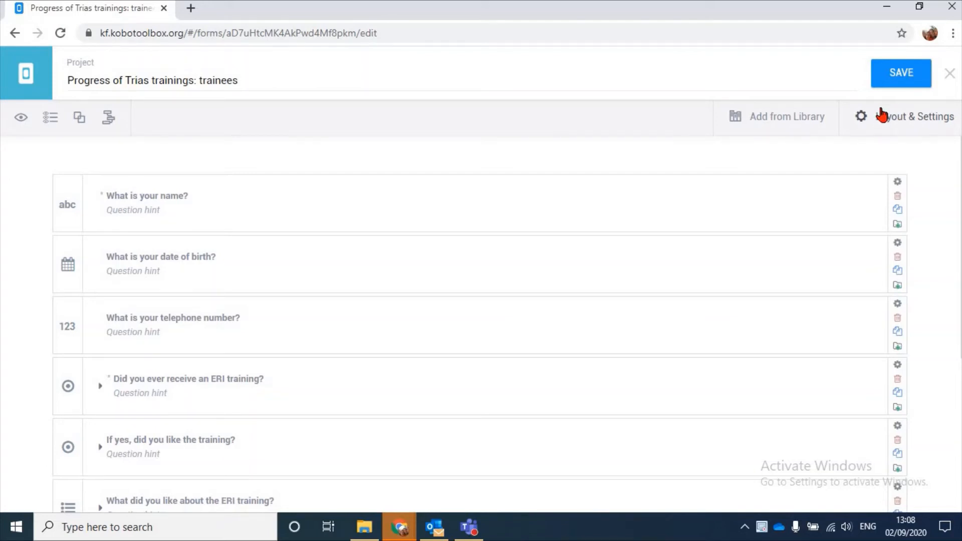
Set the form style to "Grid theme with headings in ALL CAPS" in the layout settings
{"action": "left_click", "coordinate": [899, 112]}
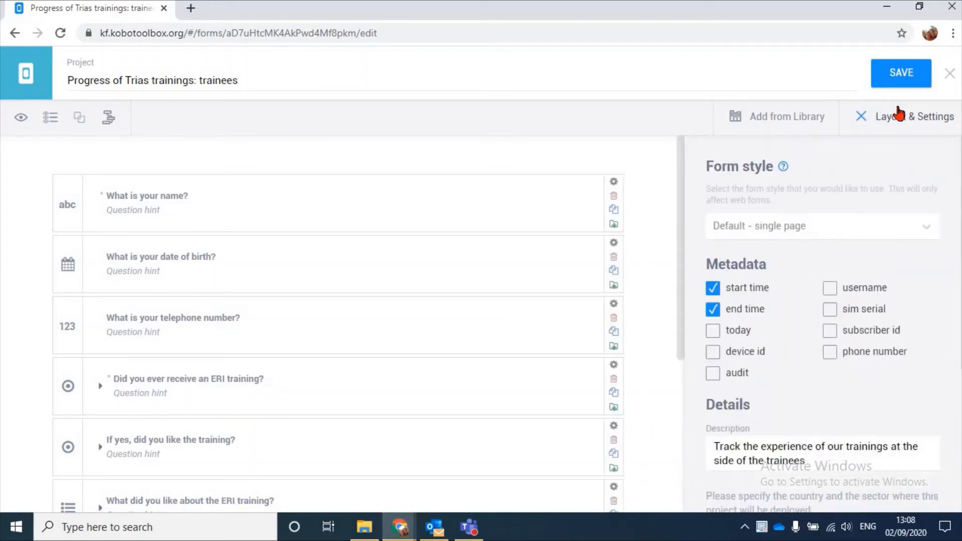
{"action": "left_click", "coordinate": [812, 220]}
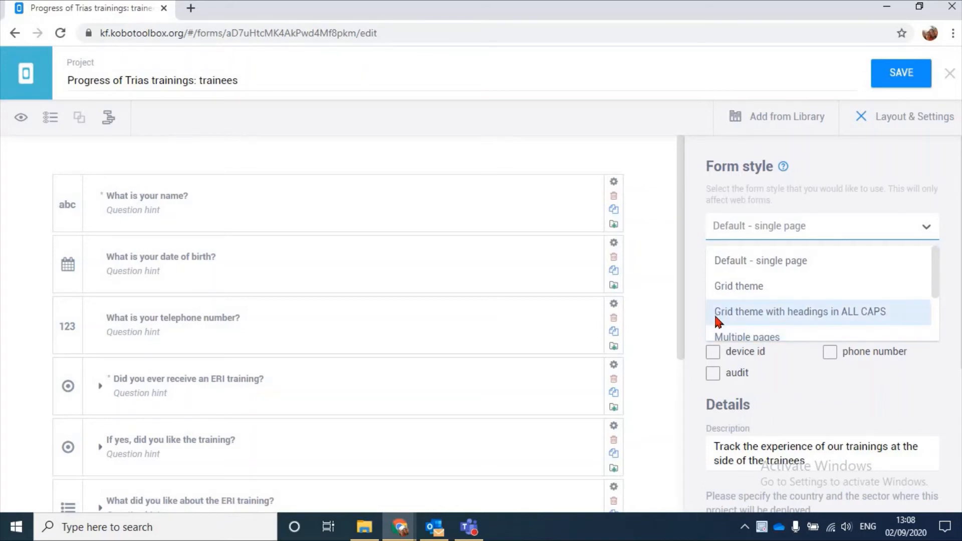
{"action": "left_click", "coordinate": [824, 317]}
Preview the form in the grid style, look through its questions, and close the preview and the layout settings
{"action": "left_click", "coordinate": [20, 117]}
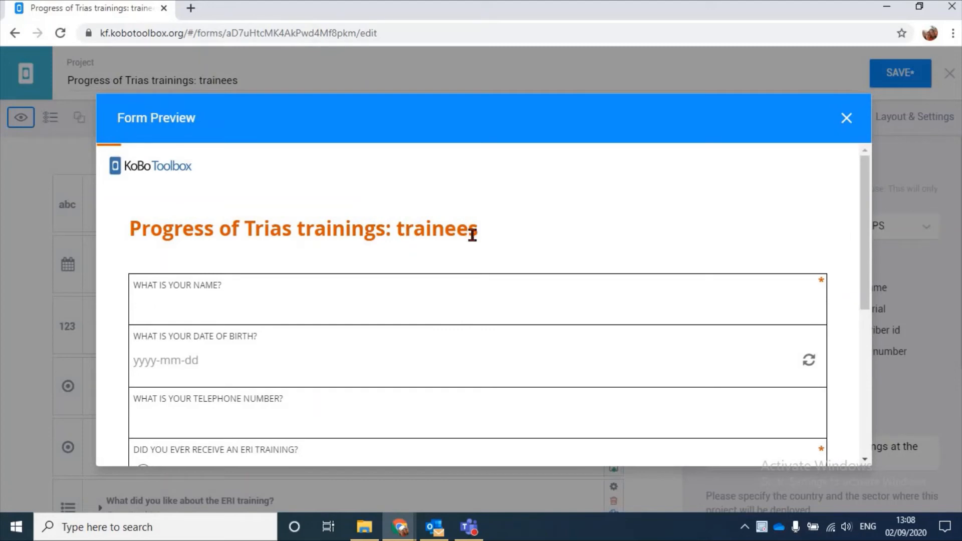
{"action": "scroll", "coordinate": [370, 216], "scroll_direction": "down", "scroll_amount": 6}
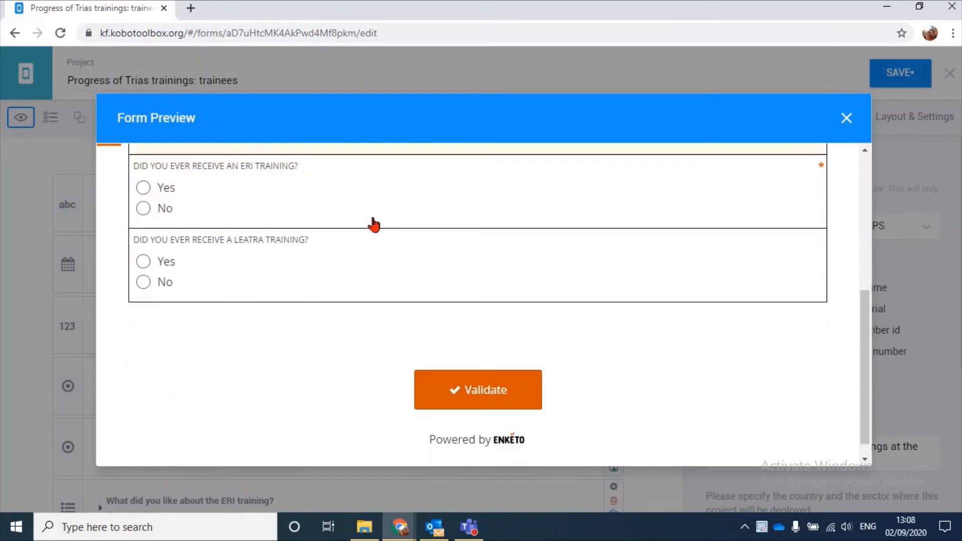
{"action": "scroll", "coordinate": [373, 225], "scroll_direction": "up", "scroll_amount": 6}
{"action": "scroll", "coordinate": [488, 266], "scroll_direction": "down", "scroll_amount": 6}
{"action": "scroll", "coordinate": [486, 240], "scroll_direction": "up", "scroll_amount": 4}
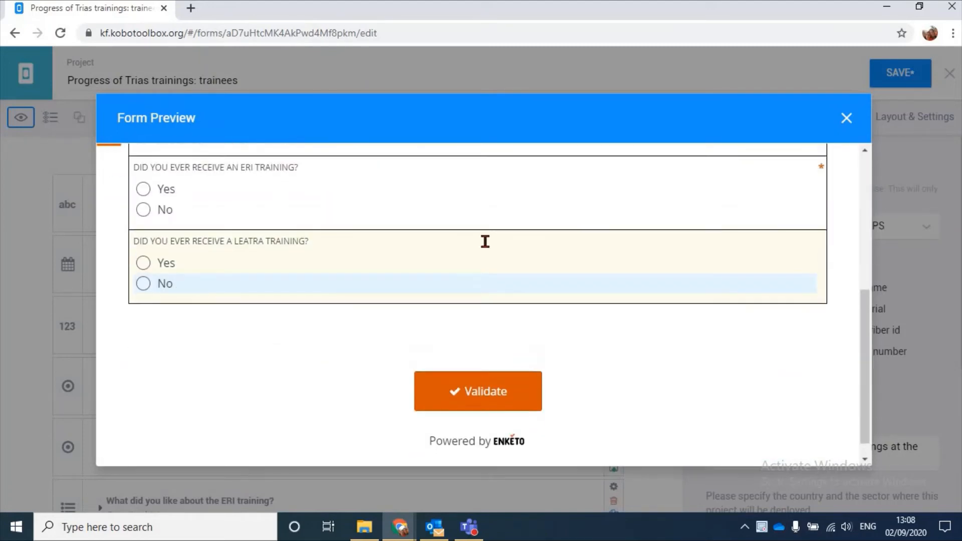
{"action": "scroll", "coordinate": [832, 120], "scroll_direction": "down", "scroll_amount": 5}
{"action": "left_click", "coordinate": [846, 118]}
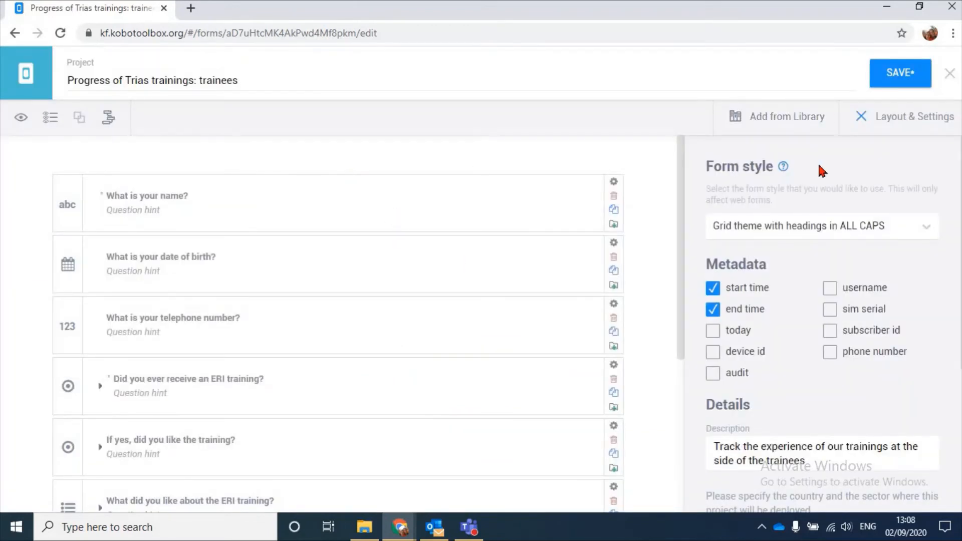
{"action": "left_click", "coordinate": [935, 116]}
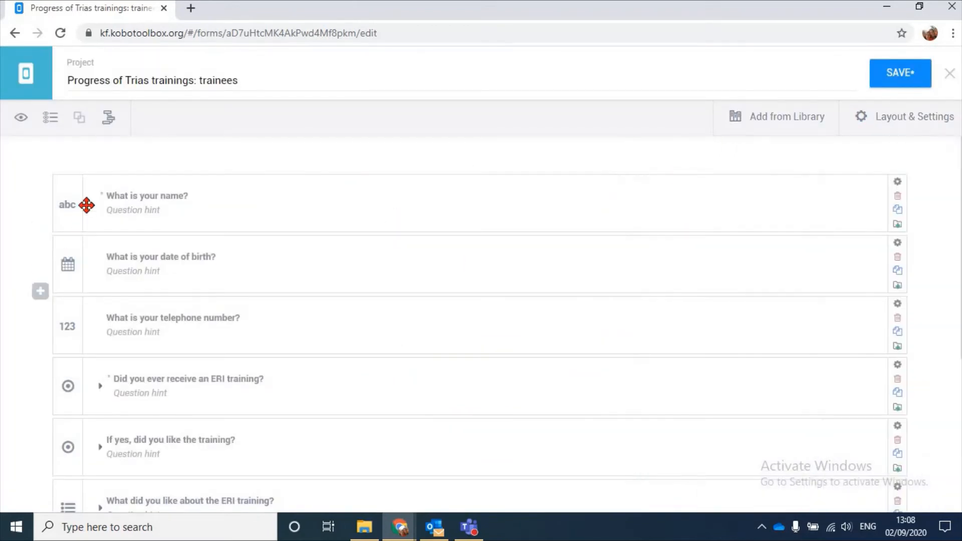
Create a group from the "What is your name?" question and name it "Respondent details"
{"action": "left_click", "coordinate": [183, 186]}
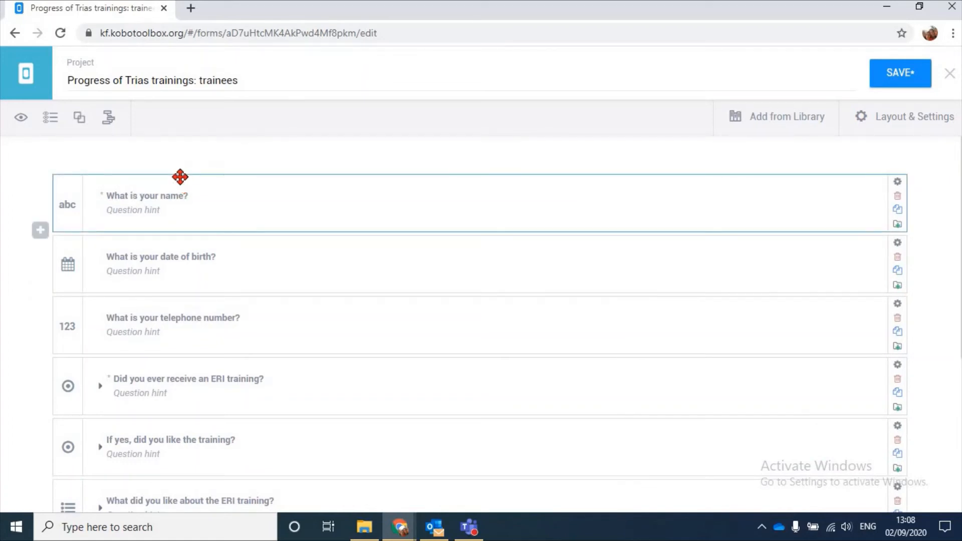
{"action": "left_click", "coordinate": [79, 122]}
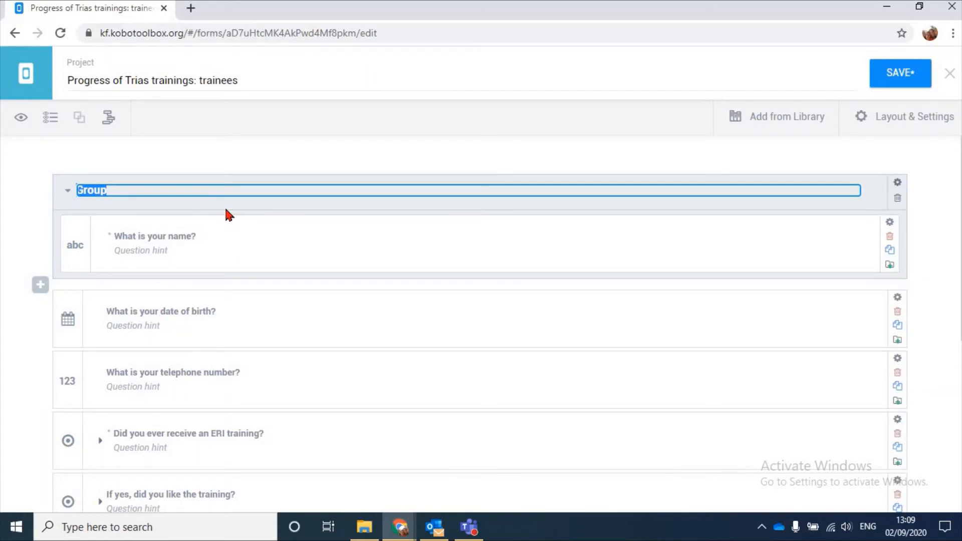
{"action": "type", "text": "Respondent r"}
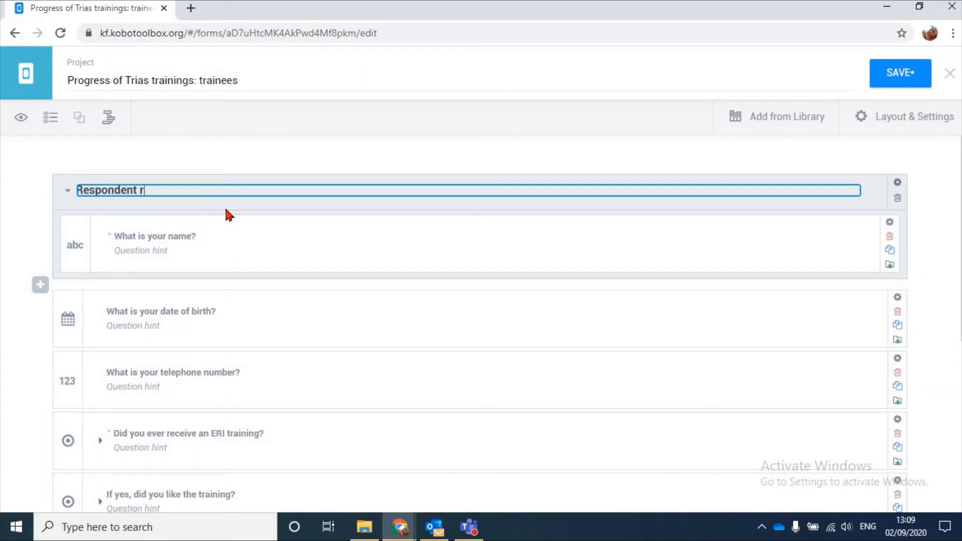
{"action": "key", "text": "BackSpace"}
{"action": "type", "text": "details"}
Move the date of birth and telephone number questions into the "Respondent details" group, keeping the name question first
{"action": "left_click_drag", "start_coordinate": [247, 292], "coordinate": [246, 244]}
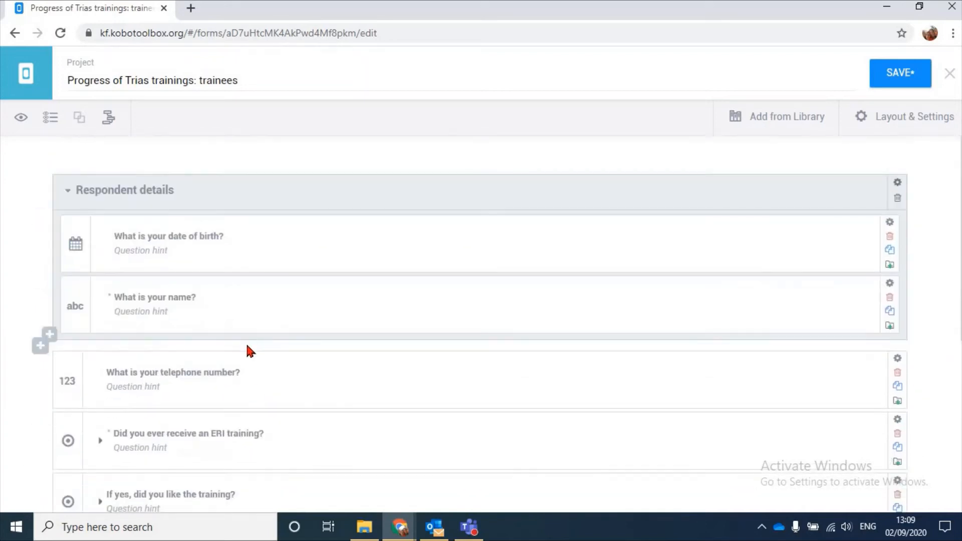
{"action": "left_click_drag", "start_coordinate": [255, 352], "coordinate": [271, 295]}
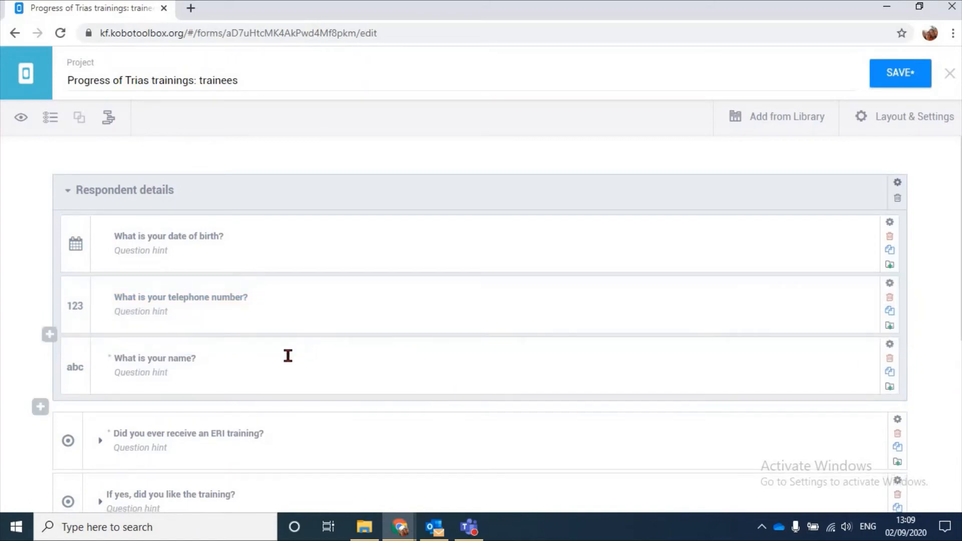
{"action": "left_click_drag", "start_coordinate": [189, 328], "coordinate": [256, 226]}
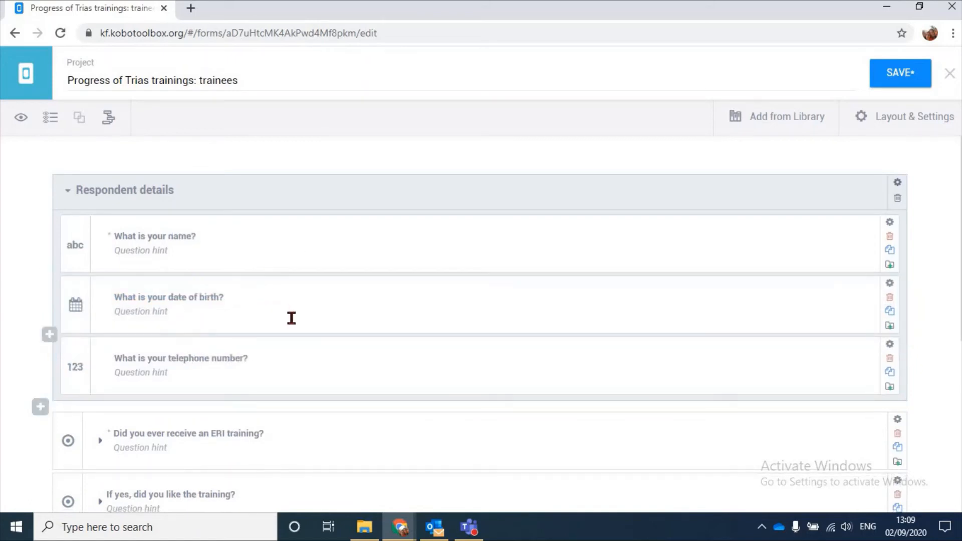
Create a group from the "Did you ever receive an ERI training?" question and name it "ERI trainings"
{"action": "scroll", "coordinate": [307, 311], "scroll_direction": "down", "scroll_amount": 4}
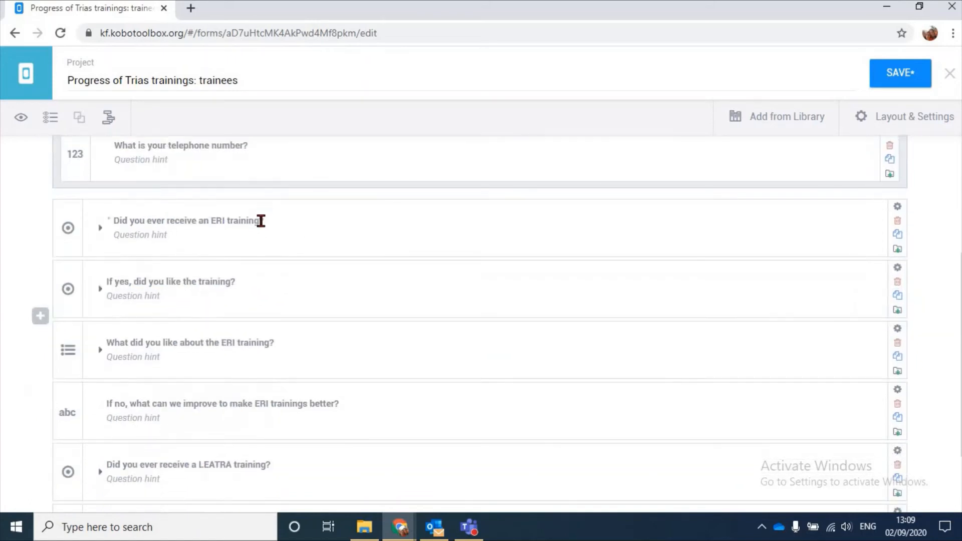
{"action": "left_click_drag", "start_coordinate": [221, 204], "coordinate": [81, 122]}
{"action": "left_click", "coordinate": [81, 122]}
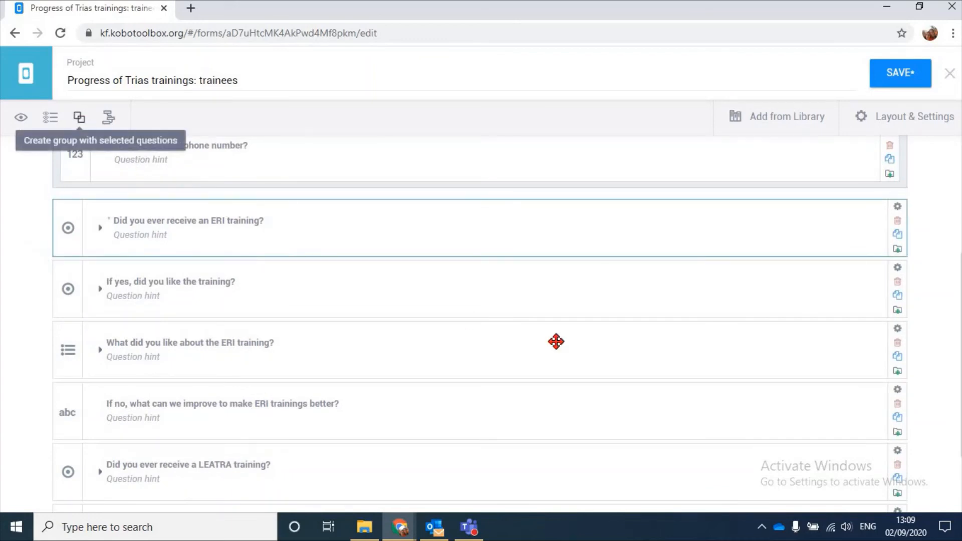
{"action": "scroll", "coordinate": [558, 341], "scroll_direction": "down", "scroll_amount": 3}
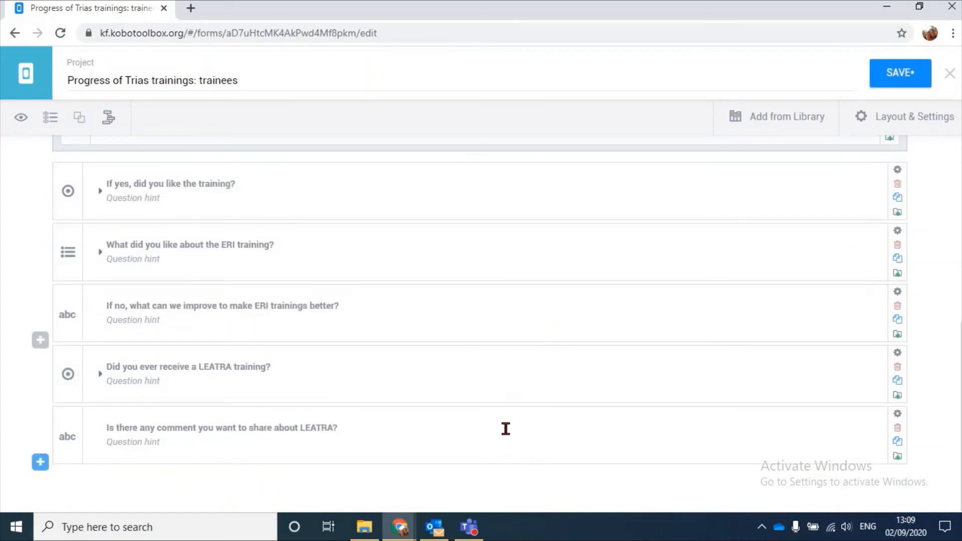
{"action": "scroll", "coordinate": [249, 267], "scroll_direction": "up", "scroll_amount": 4}
{"action": "left_click", "coordinate": [88, 276]}
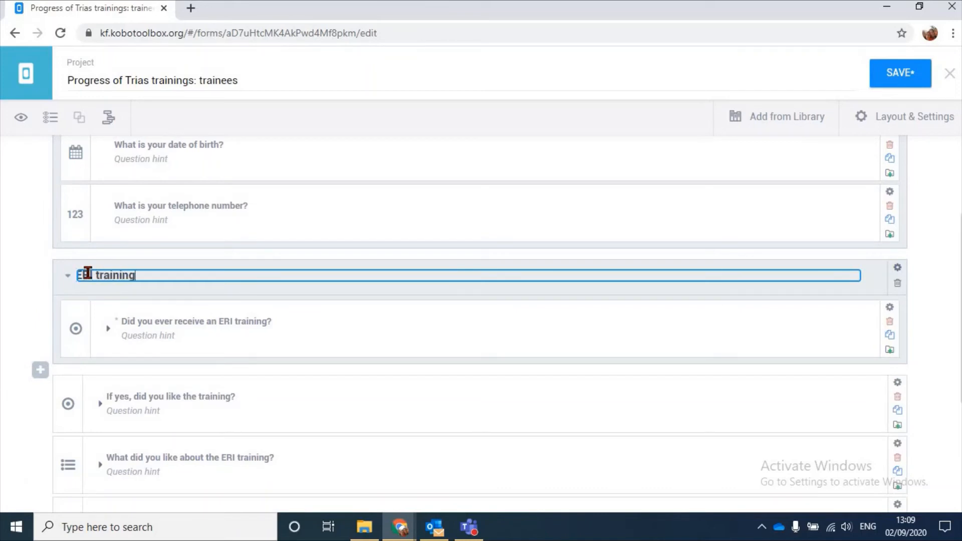
{"action": "type", "text": "ERI trainings"}
{"action": "key", "text": "Return"}
Move the questions on liking the training, what was liked about ERI, and what to improve into the "ERI trainings" group
{"action": "scroll", "coordinate": [208, 307], "scroll_direction": "down", "scroll_amount": 1}
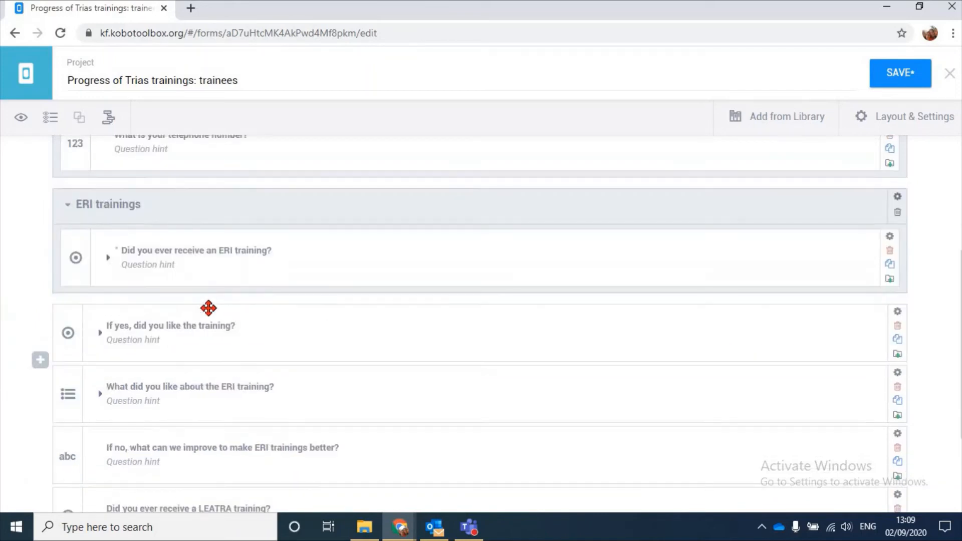
{"action": "left_click_drag", "start_coordinate": [212, 321], "coordinate": [196, 305]}
{"action": "scroll", "coordinate": [210, 270], "scroll_direction": "down", "scroll_amount": 2}
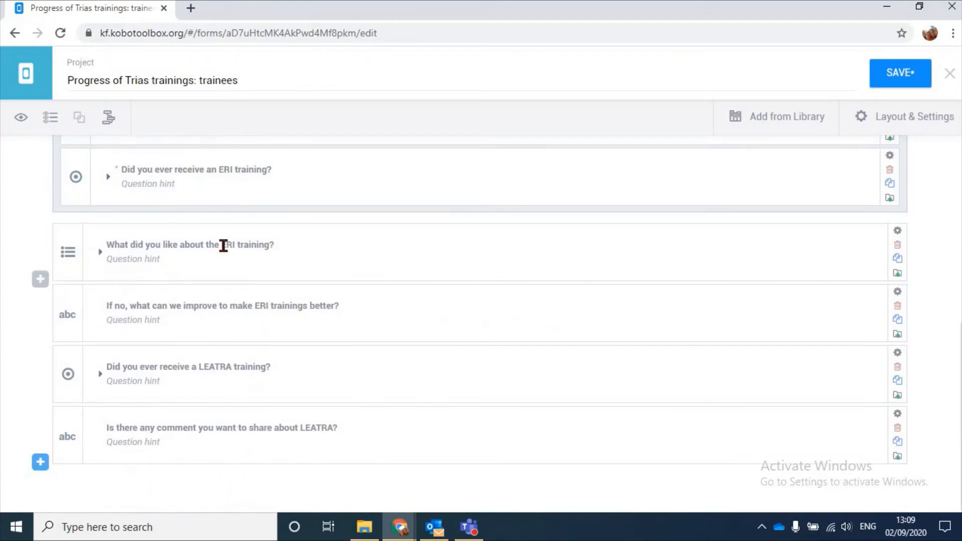
{"action": "left_click_drag", "start_coordinate": [218, 229], "coordinate": [200, 240]}
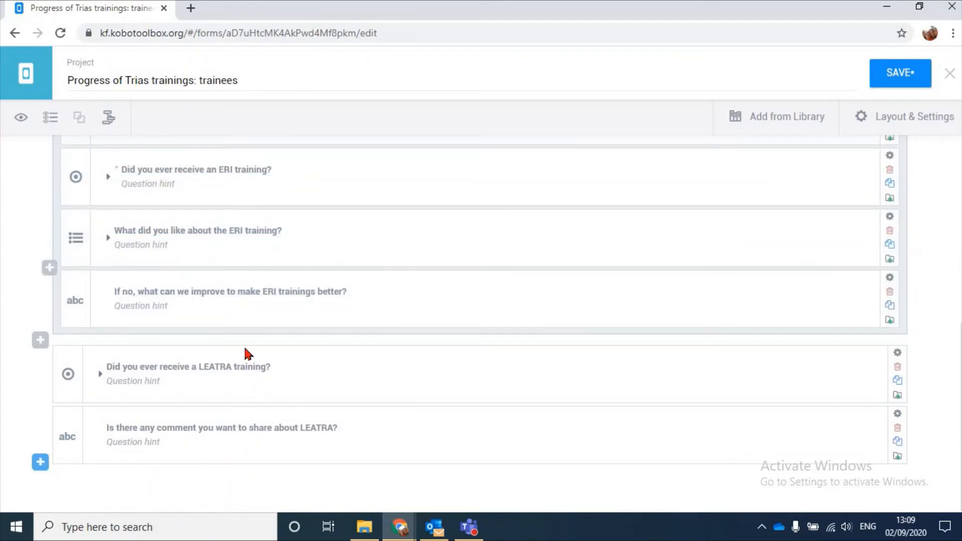
Reorder the "ERI trainings" group so "If yes, did you like the training?" follows "Did you ever receive an ERI training?"
{"action": "scroll", "coordinate": [208, 245], "scroll_direction": "up", "scroll_amount": 2}
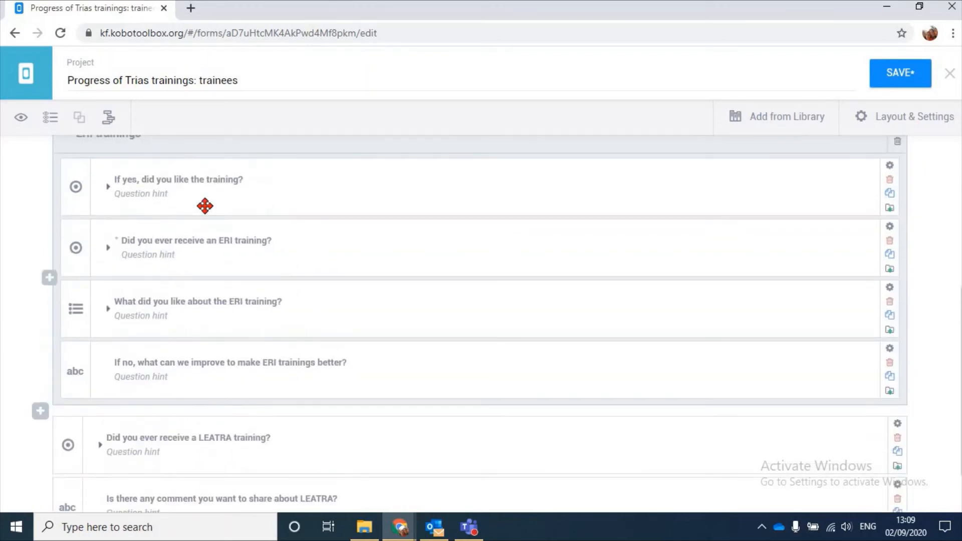
{"action": "left_click_drag", "start_coordinate": [205, 200], "coordinate": [272, 319]}
{"action": "scroll", "coordinate": [272, 320], "scroll_direction": "down", "scroll_amount": 2}
{"action": "scroll", "coordinate": [273, 294], "scroll_direction": "up", "scroll_amount": 4}
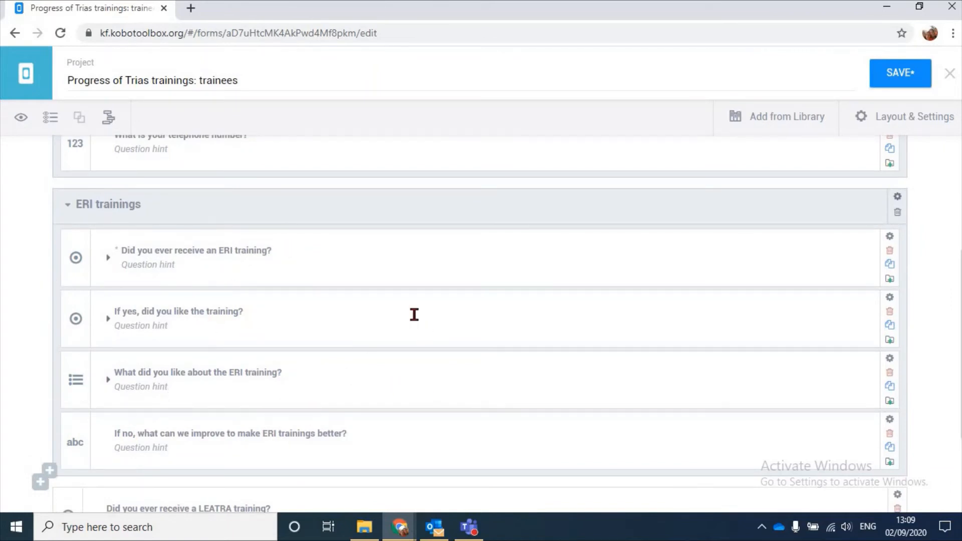
Group the "Did you ever receive a LEATRA training?" question as "LEATRA trainings" and move the LEATRA comment question into that group
{"action": "scroll", "coordinate": [85, 423], "scroll_direction": "down", "scroll_amount": 3}
{"action": "left_click", "coordinate": [217, 351]}
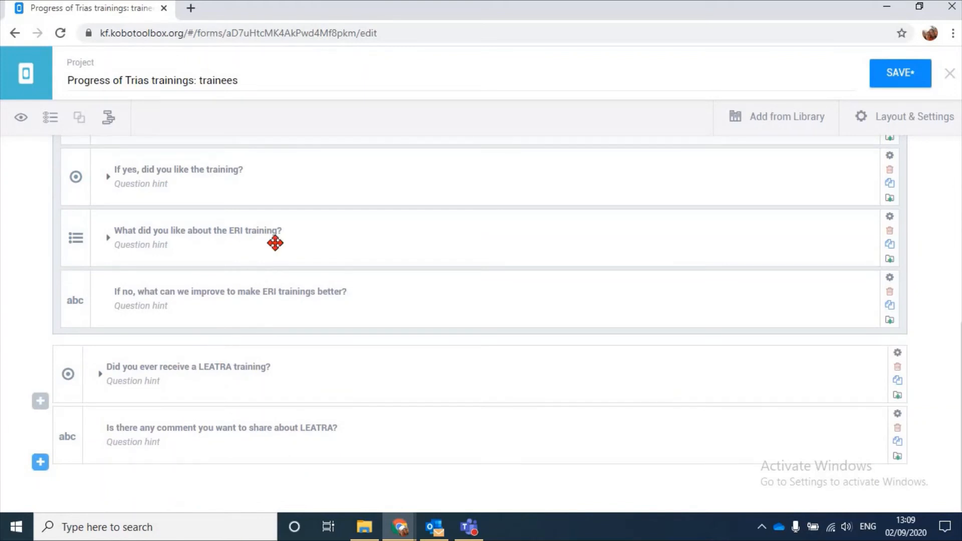
{"action": "left_click", "coordinate": [83, 118]}
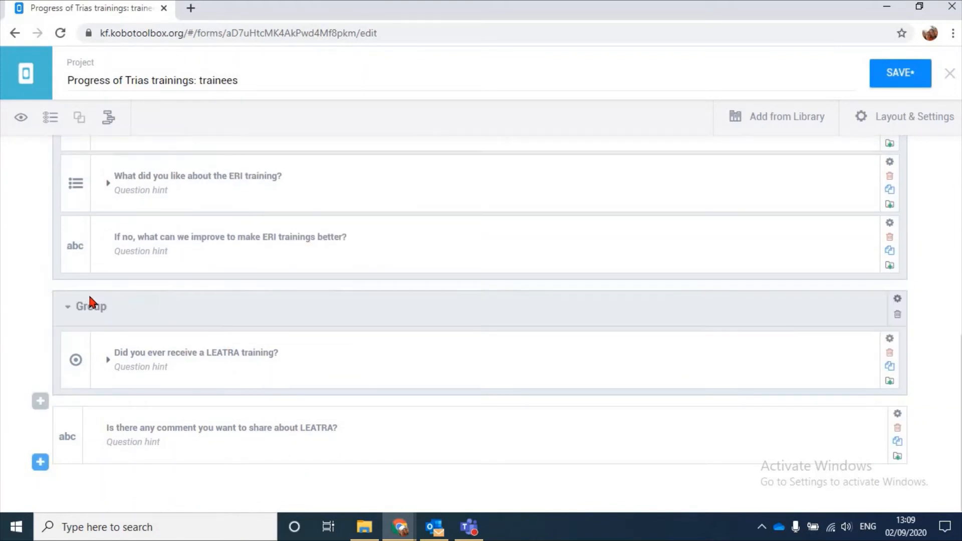
{"action": "left_click", "coordinate": [93, 304]}
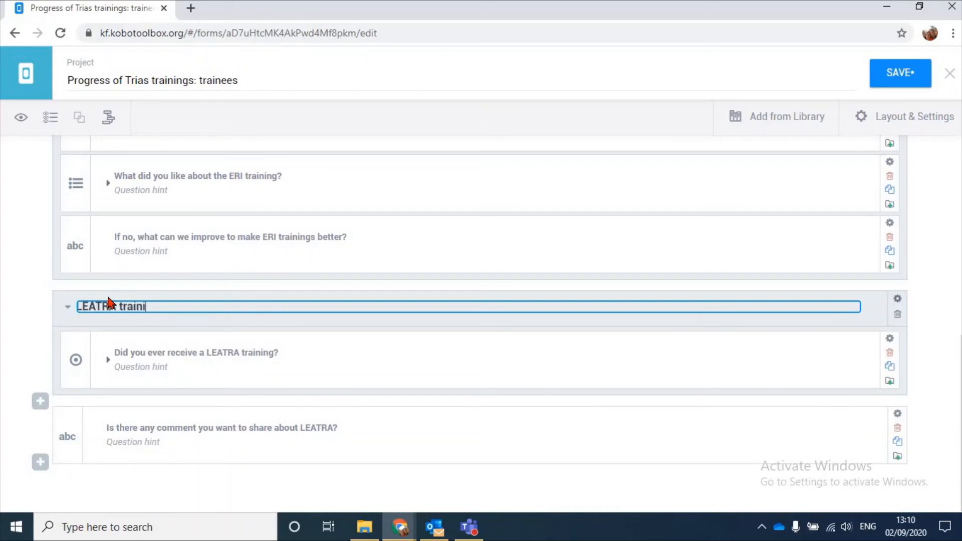
{"action": "type", "text": "LEATRA trainings"}
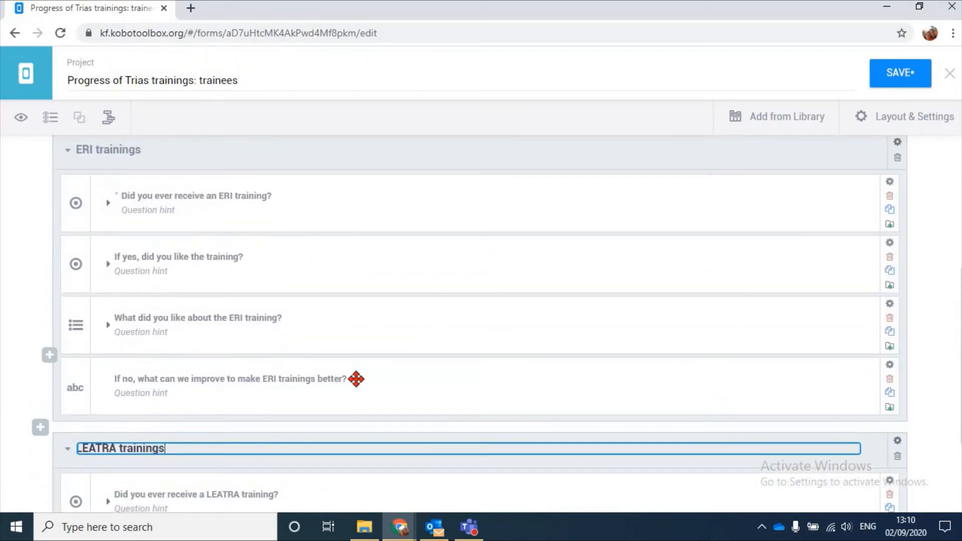
{"action": "left_click_drag", "start_coordinate": [253, 409], "coordinate": [223, 343]}
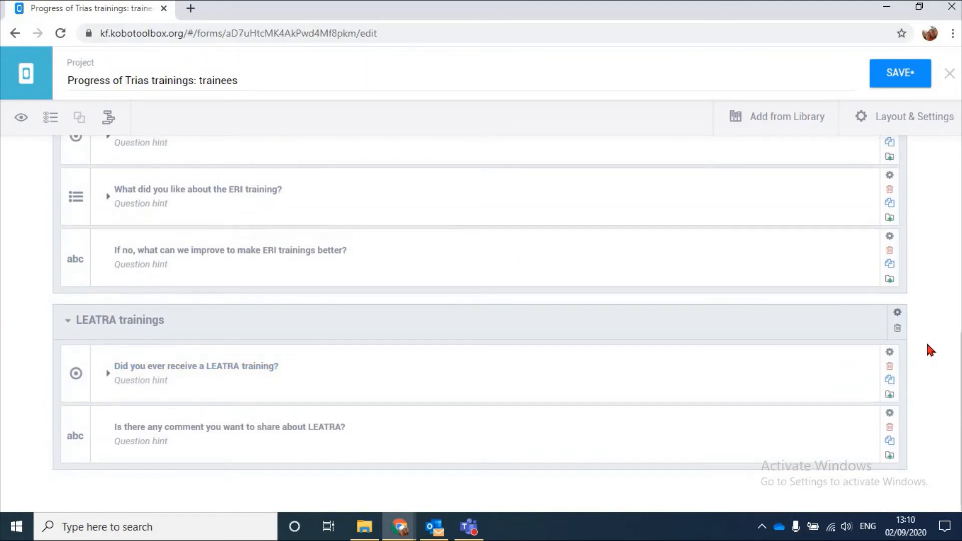
Preview the form, test collapsing and expanding its three groups, and check the ERI questions before closing the preview
{"action": "scroll", "coordinate": [926, 341], "scroll_direction": "up", "scroll_amount": 5}
{"action": "scroll", "coordinate": [922, 325], "scroll_direction": "up", "scroll_amount": 3}
{"action": "scroll", "coordinate": [926, 331], "scroll_direction": "down", "scroll_amount": 8}
{"action": "scroll", "coordinate": [926, 331], "scroll_direction": "up", "scroll_amount": 8}
{"action": "left_click", "coordinate": [22, 117]}
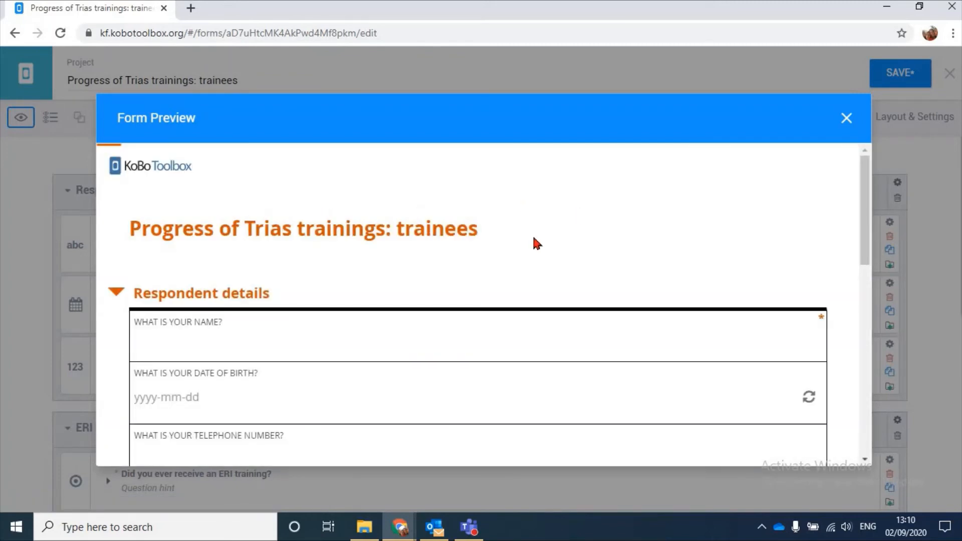
{"action": "scroll", "coordinate": [382, 300], "scroll_direction": "down", "scroll_amount": 1}
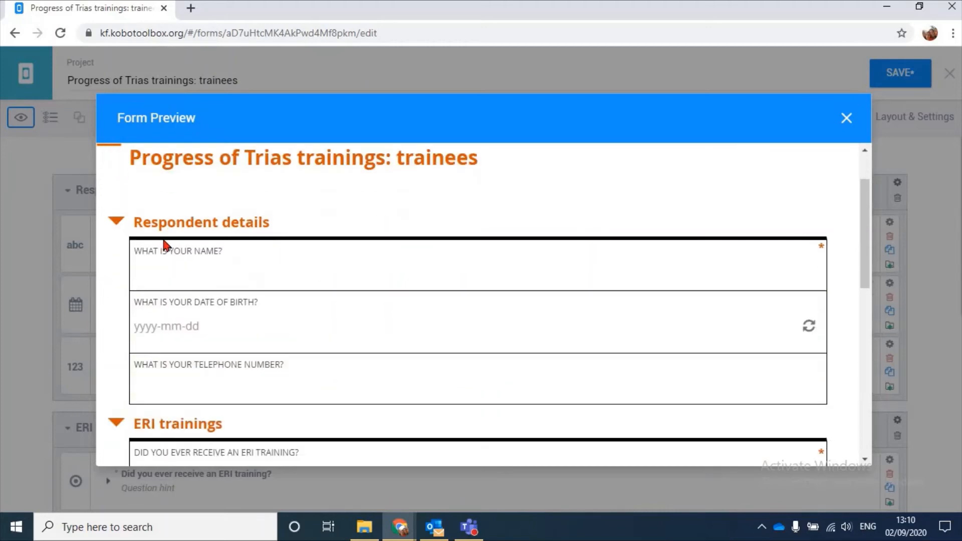
{"action": "left_click", "coordinate": [120, 223]}
{"action": "scroll", "coordinate": [120, 266], "scroll_direction": "down", "scroll_amount": 1}
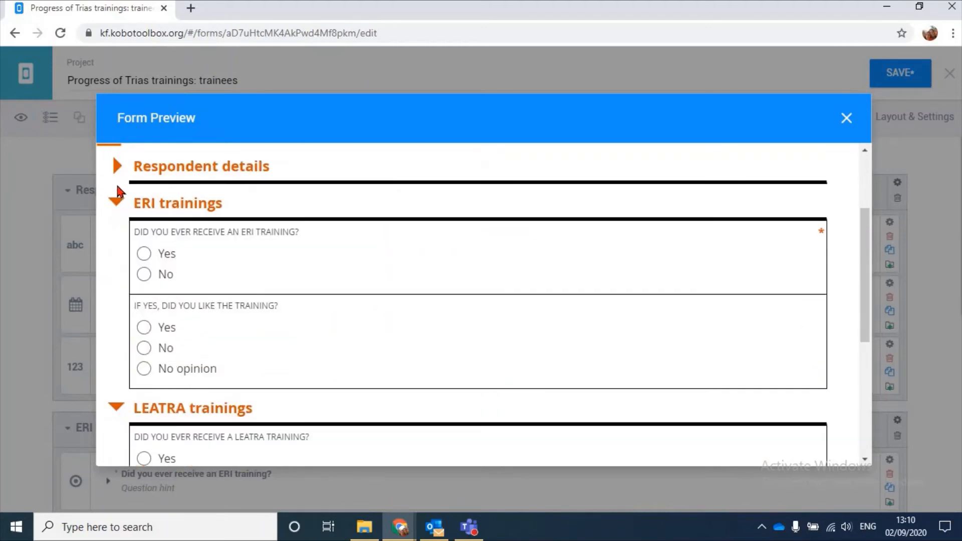
{"action": "left_click", "coordinate": [116, 190]}
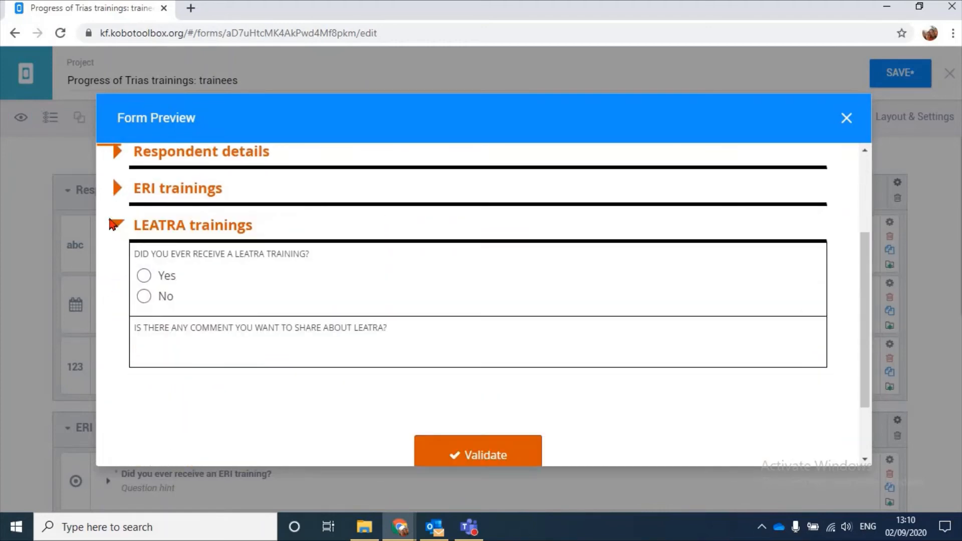
{"action": "left_click", "coordinate": [115, 222]}
{"action": "left_click", "coordinate": [115, 226]}
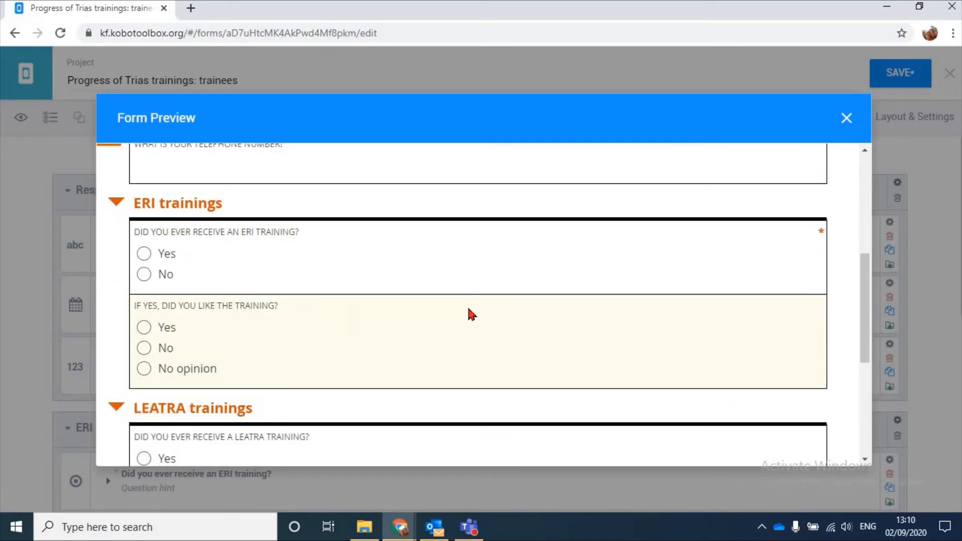
{"action": "scroll", "coordinate": [316, 193], "scroll_direction": "up", "scroll_amount": 3}
{"action": "scroll", "coordinate": [317, 191], "scroll_direction": "down", "scroll_amount": 3}
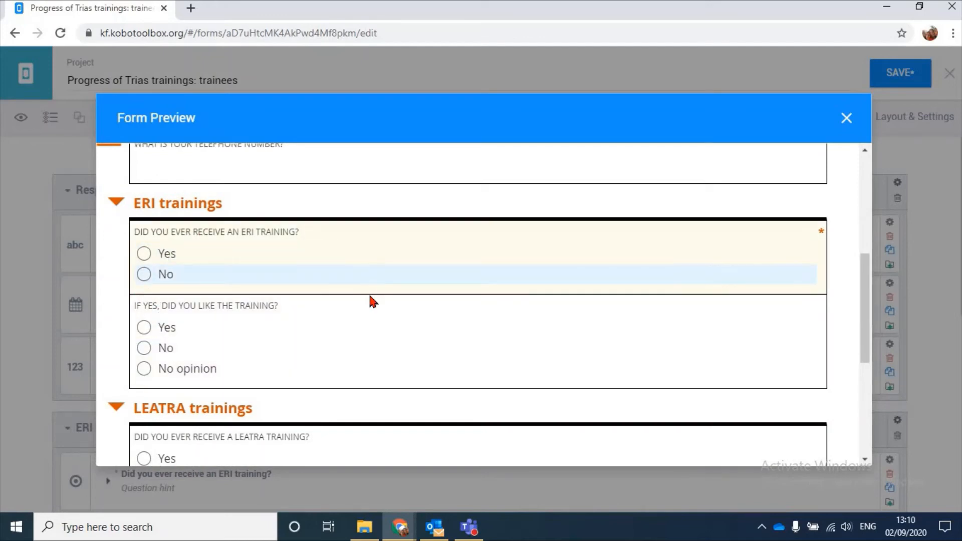
{"action": "key", "text": "Escape"}
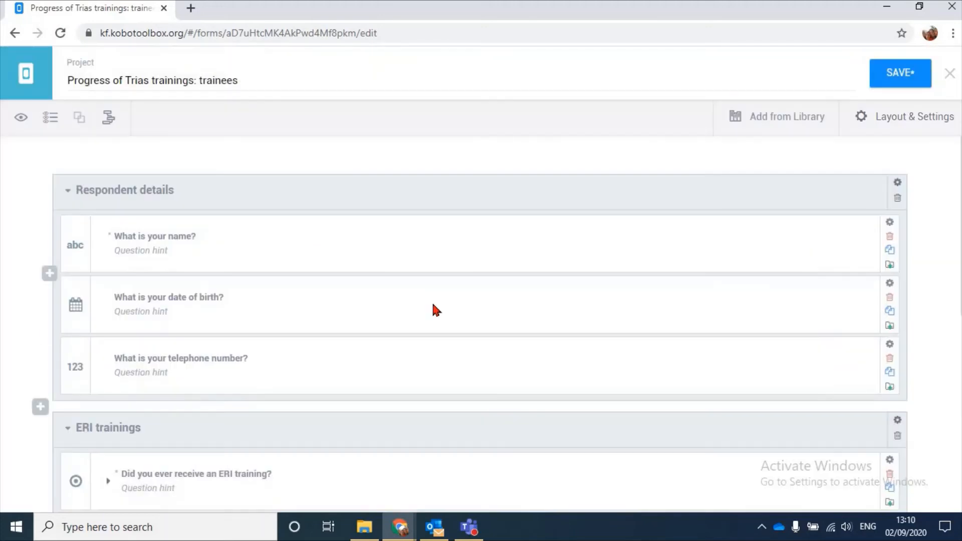
Add skip logic to "If yes, did you like the training?" so it displays only if "Did you ever receive an ERI training?" = Yes
{"action": "scroll", "coordinate": [434, 301], "scroll_direction": "down", "scroll_amount": 6}
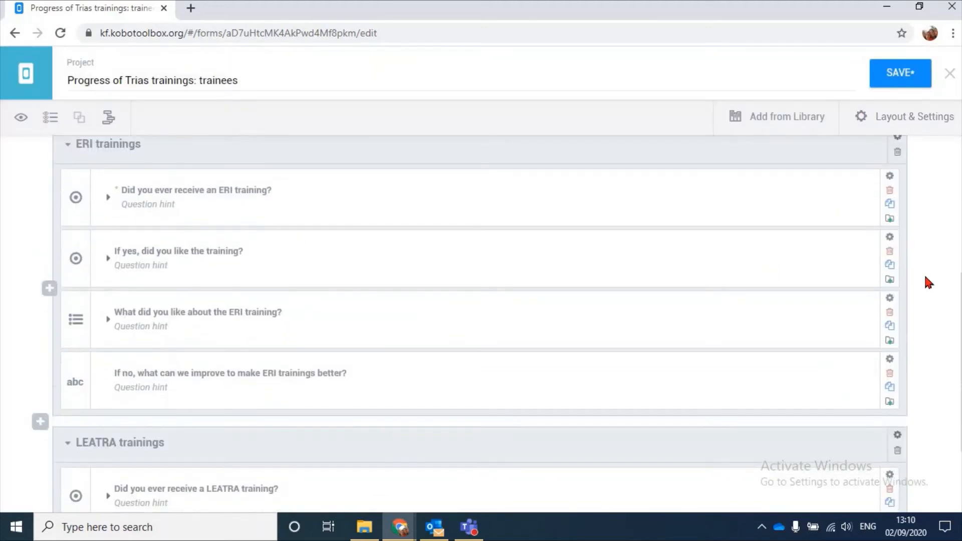
{"action": "left_click", "coordinate": [890, 237]}
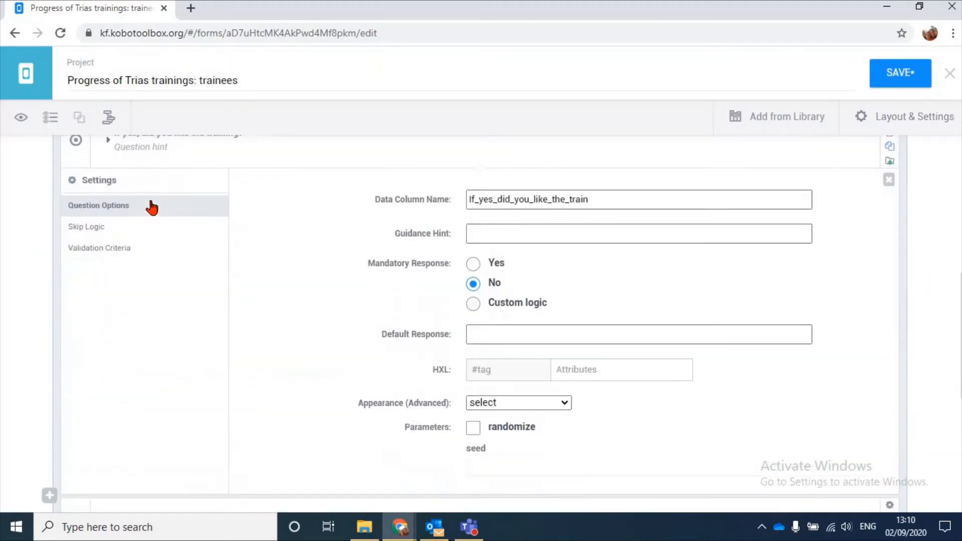
{"action": "left_click", "coordinate": [126, 203]}
{"action": "scroll", "coordinate": [549, 261], "scroll_direction": "up", "scroll_amount": 1}
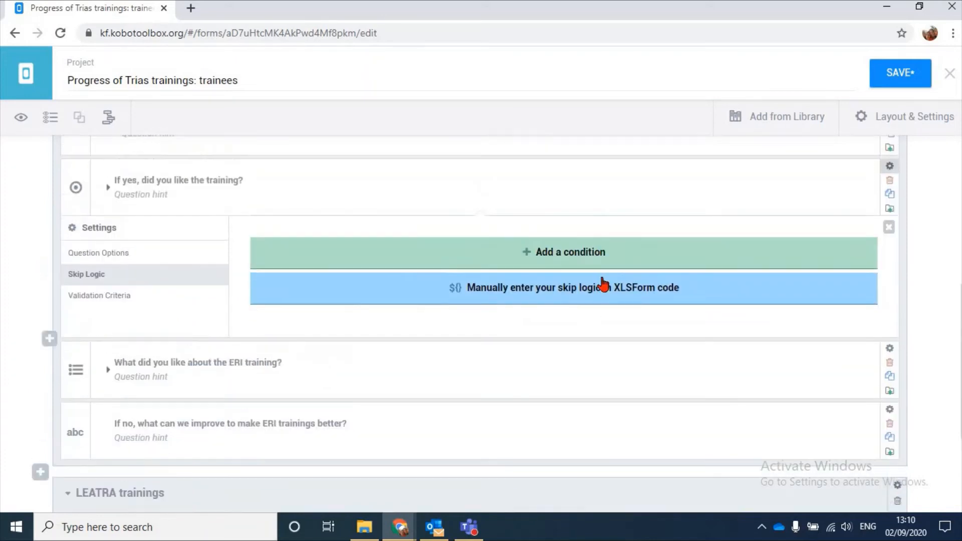
{"action": "left_click", "coordinate": [616, 260]}
{"action": "left_click", "coordinate": [385, 282]}
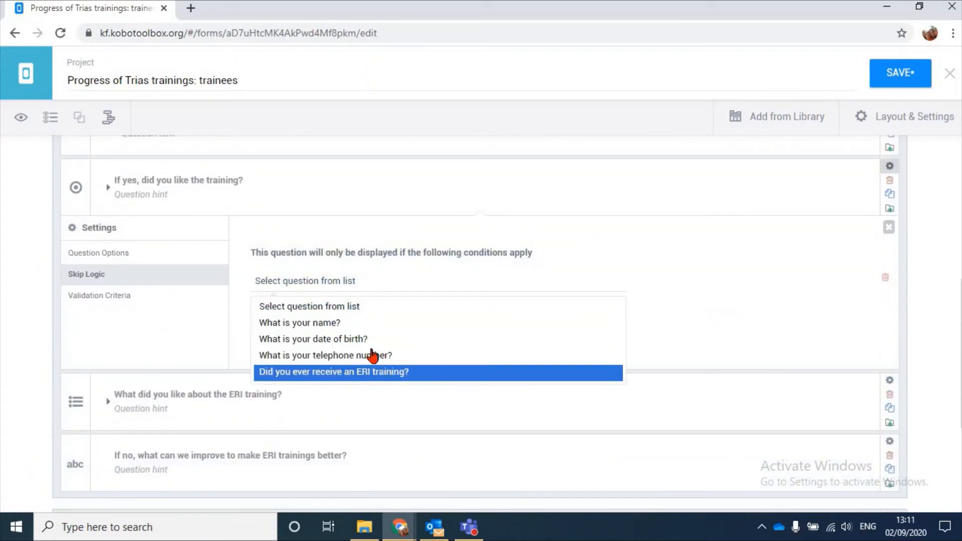
{"action": "left_click", "coordinate": [563, 372]}
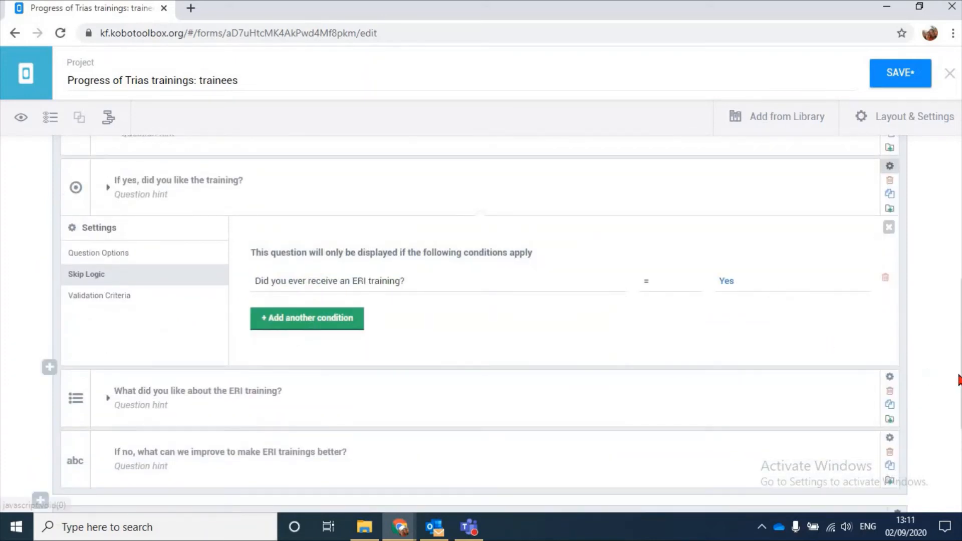
{"action": "left_click", "coordinate": [890, 227]}
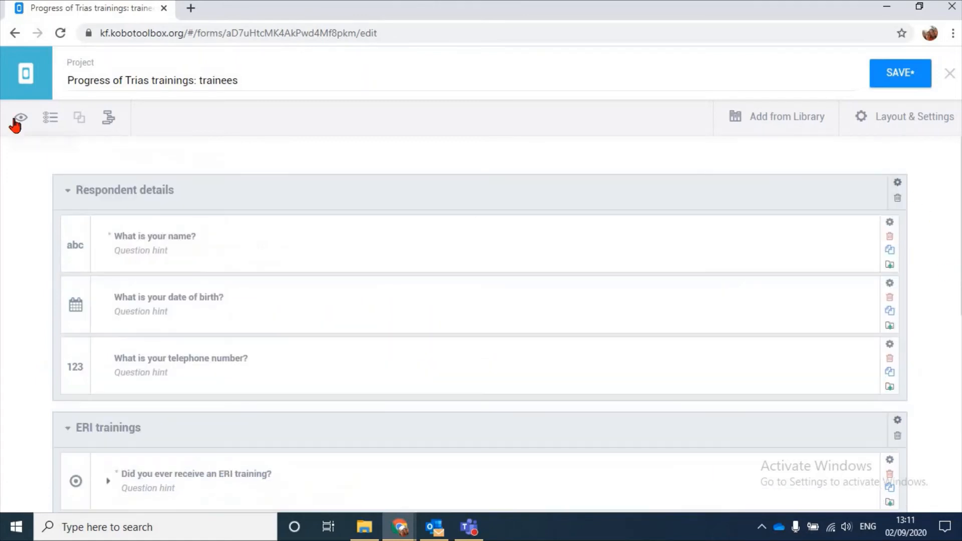
Preview the form again and examine which questions the ERI and LEATRA groups show before anything is answered
{"action": "left_click", "coordinate": [17, 120]}
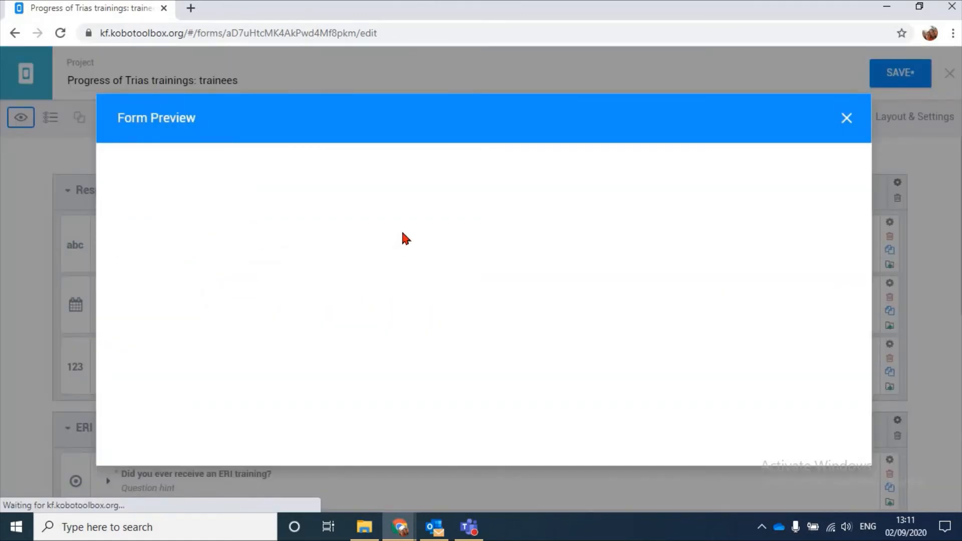
{"action": "scroll", "coordinate": [402, 233], "scroll_direction": "down", "scroll_amount": 1}
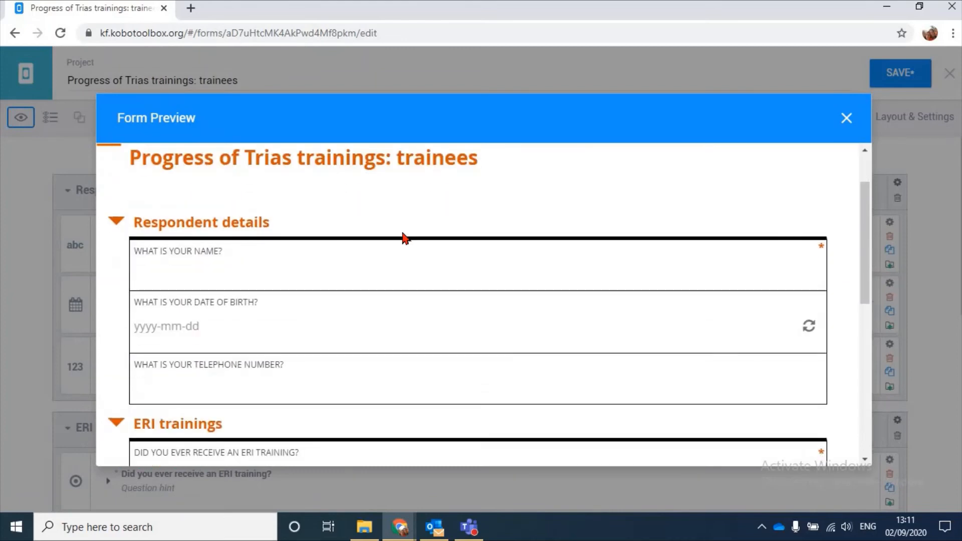
{"action": "scroll", "coordinate": [404, 235], "scroll_direction": "down", "scroll_amount": 3}
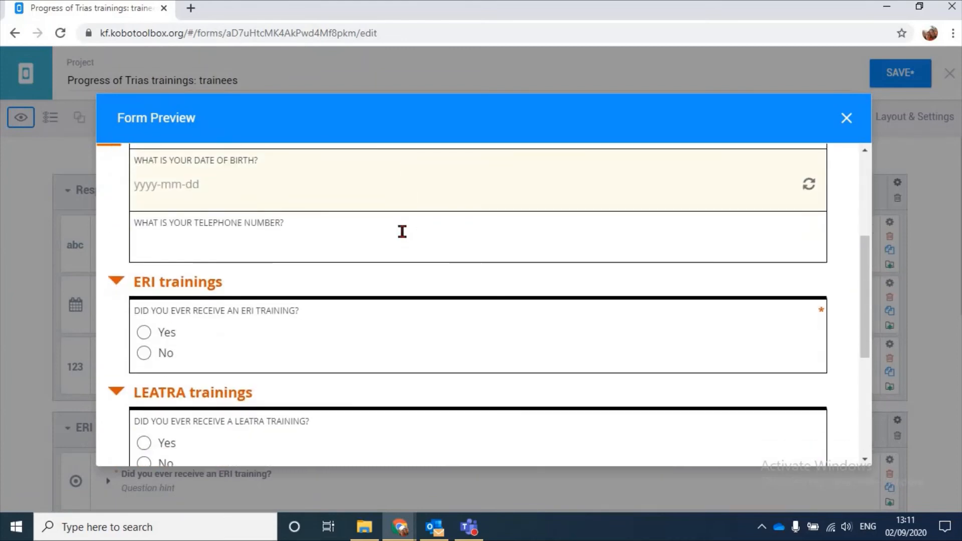
{"action": "scroll", "coordinate": [351, 245], "scroll_direction": "down", "scroll_amount": 1}
{"action": "scroll", "coordinate": [251, 341], "scroll_direction": "down", "scroll_amount": 1}
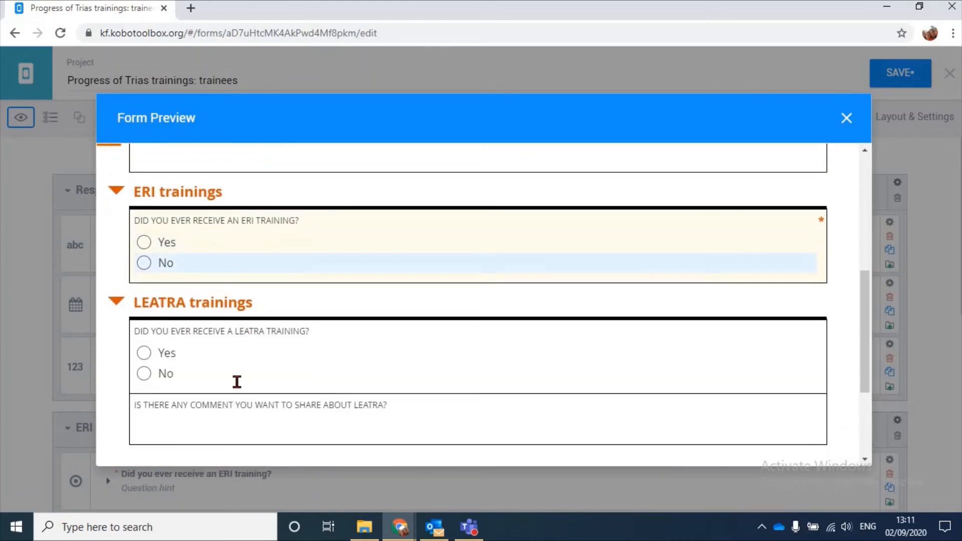
{"action": "scroll", "coordinate": [237, 382], "scroll_direction": "down", "scroll_amount": 1}
{"action": "scroll", "coordinate": [246, 300], "scroll_direction": "up", "scroll_amount": 1}
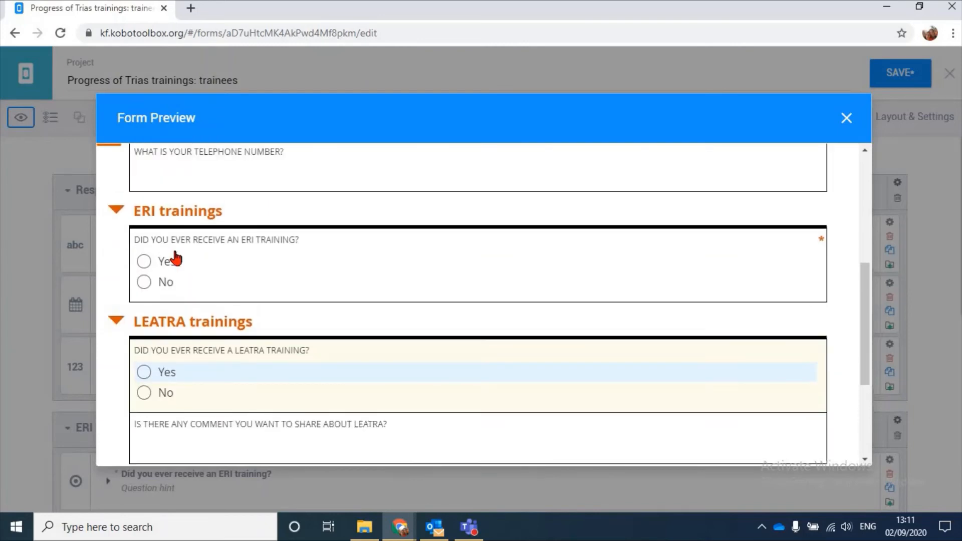
Test the skip logic by answering Yes to receiving ERI training, trying each liking option, and changing the ERI answer to No
{"action": "left_click", "coordinate": [357, 271]}
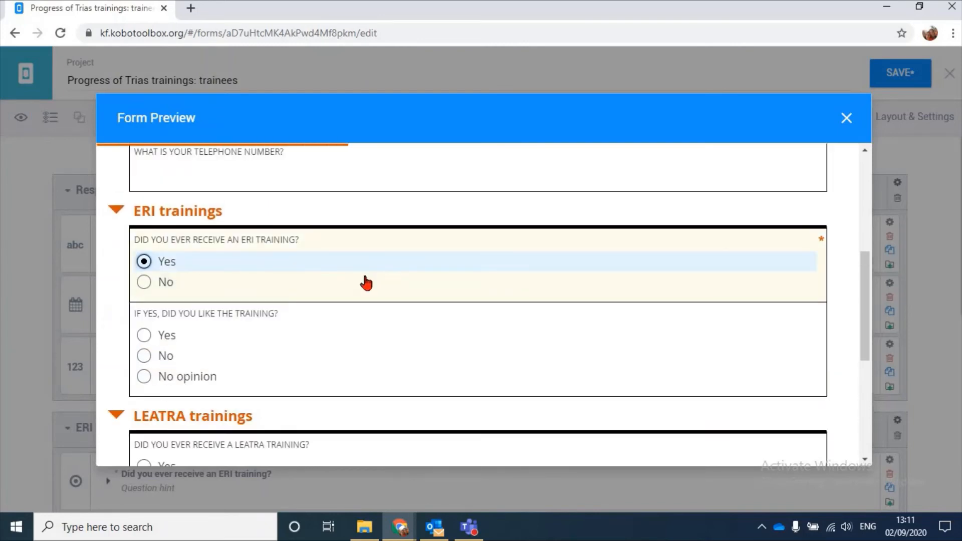
{"action": "scroll", "coordinate": [260, 269], "scroll_direction": "down", "scroll_amount": 1}
{"action": "left_click", "coordinate": [260, 266]}
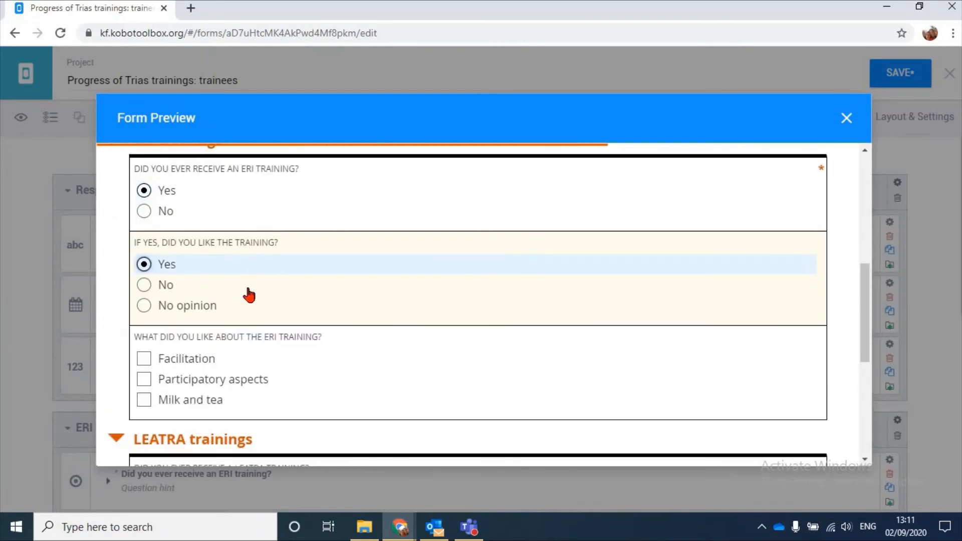
{"action": "left_click", "coordinate": [246, 286]}
{"action": "left_click", "coordinate": [242, 312]}
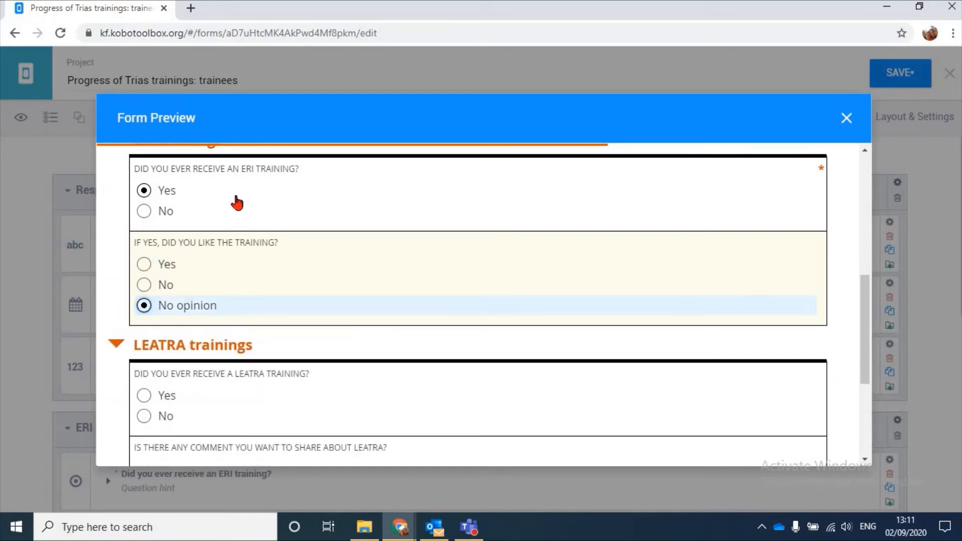
{"action": "left_click", "coordinate": [226, 211]}
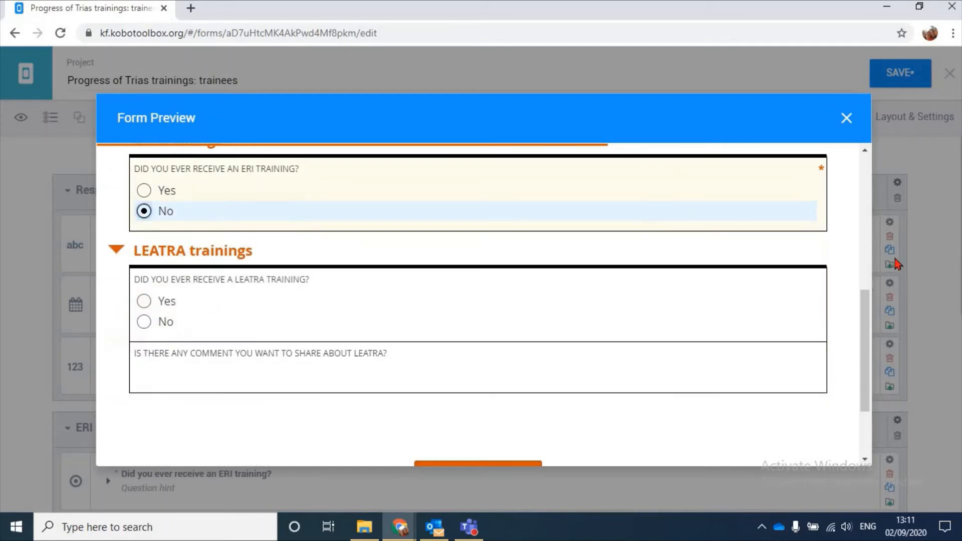
{"action": "left_click", "coordinate": [845, 121]}
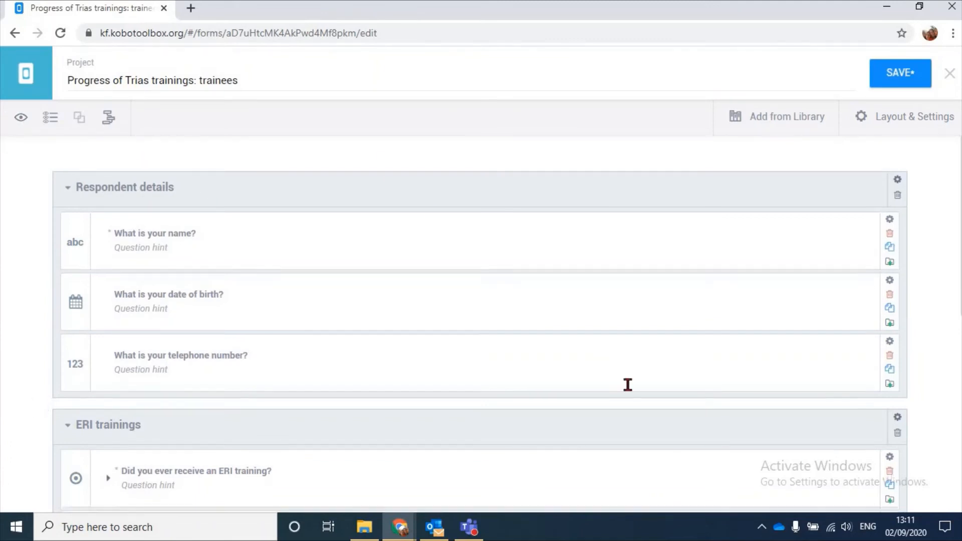
Save the form and return to the project list
{"action": "scroll", "coordinate": [698, 295], "scroll_direction": "down", "scroll_amount": 10}
{"action": "scroll", "coordinate": [703, 312], "scroll_direction": "up", "scroll_amount": 10}
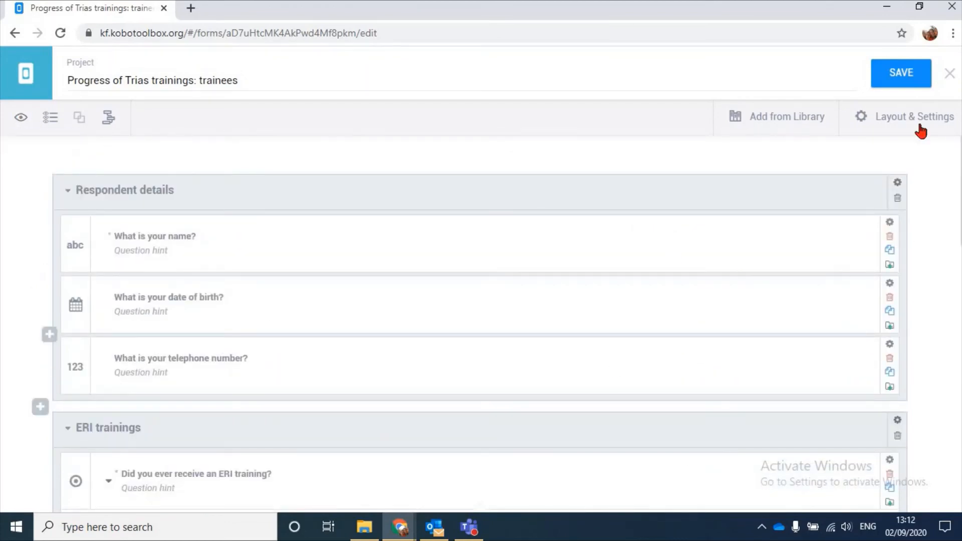
{"action": "left_click", "coordinate": [898, 74]}
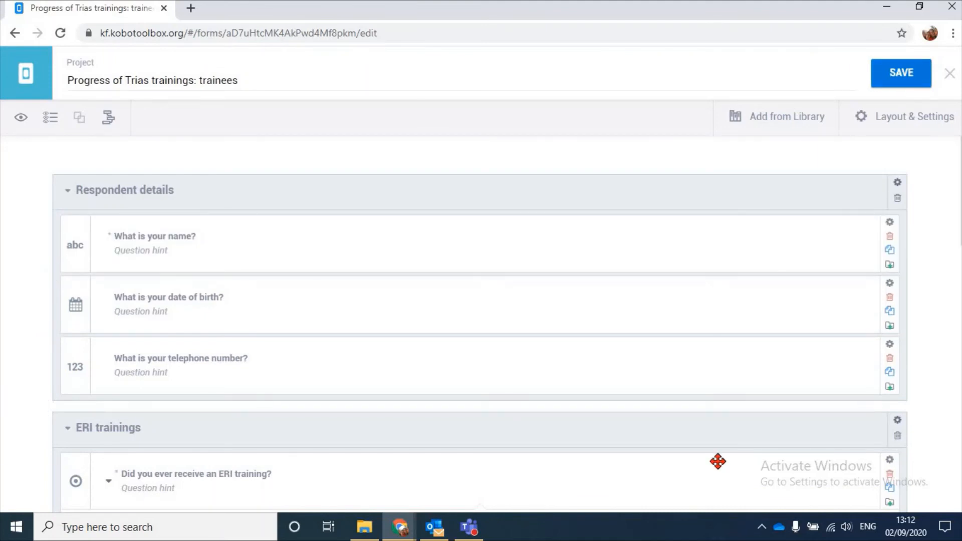
{"action": "left_click", "coordinate": [26, 73]}
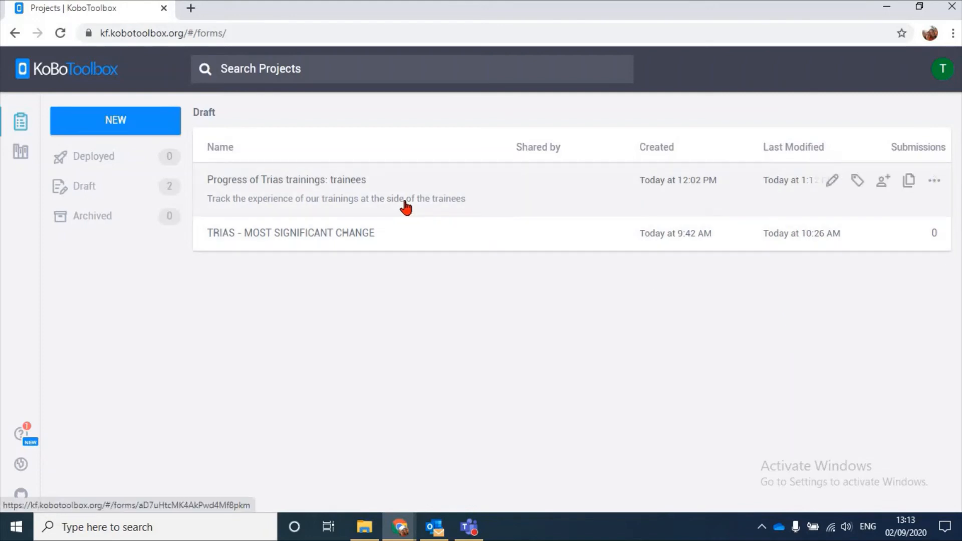
Clone the "Progress of Trias trainings: trainees" project and return to the project list
{"action": "left_click", "coordinate": [909, 181]}
{"action": "left_click", "coordinate": [548, 227]}
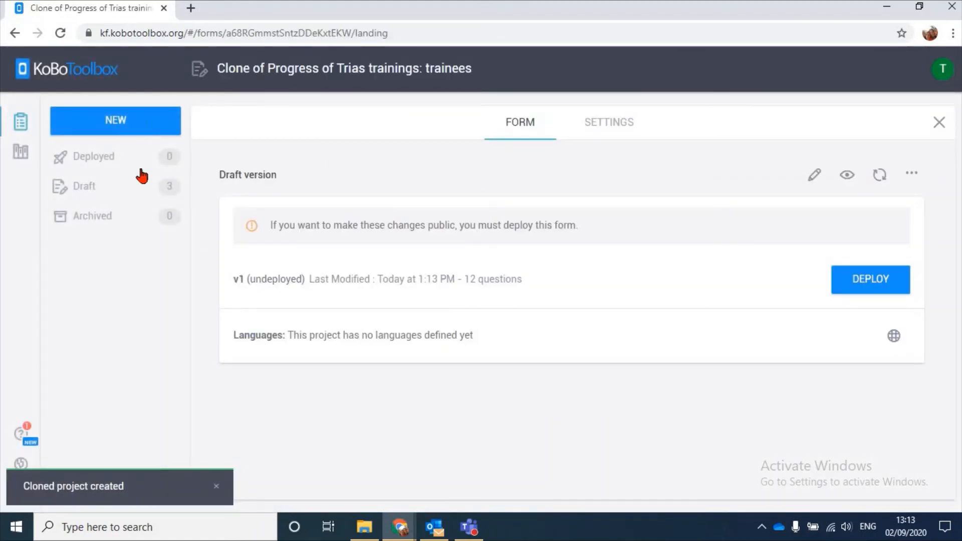
{"action": "left_click", "coordinate": [939, 123]}
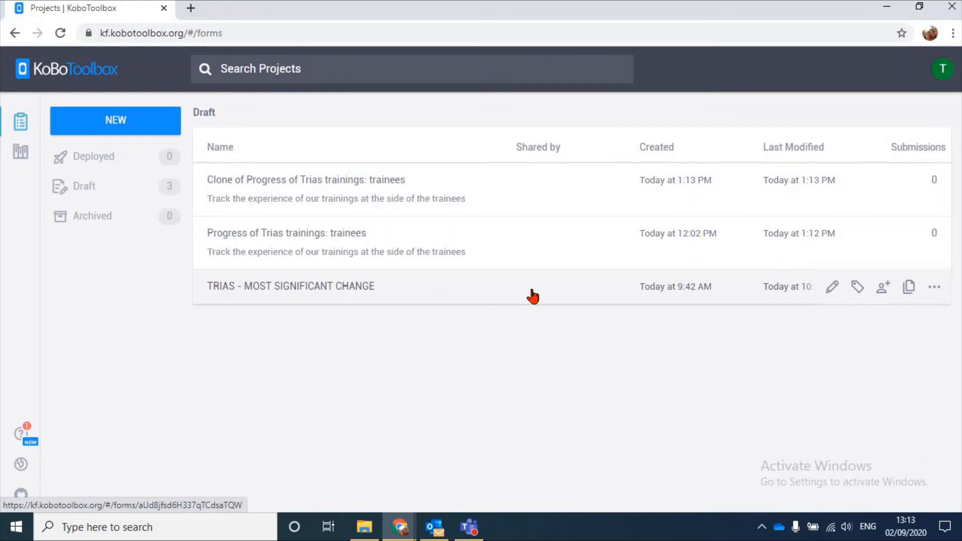
Deploy the "Clone of Progress of Trias trainings: trainees" project
{"action": "left_click", "coordinate": [934, 181]}
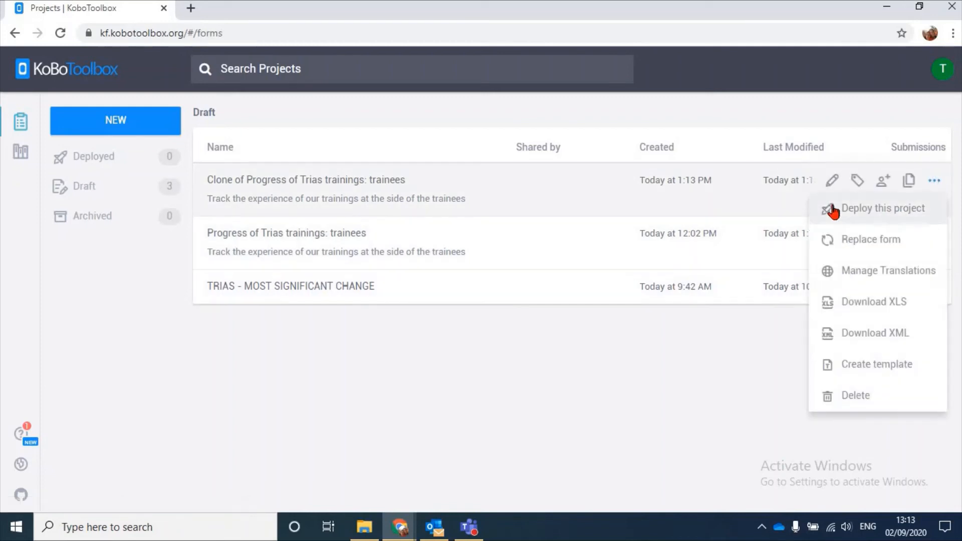
{"action": "left_click", "coordinate": [901, 208]}
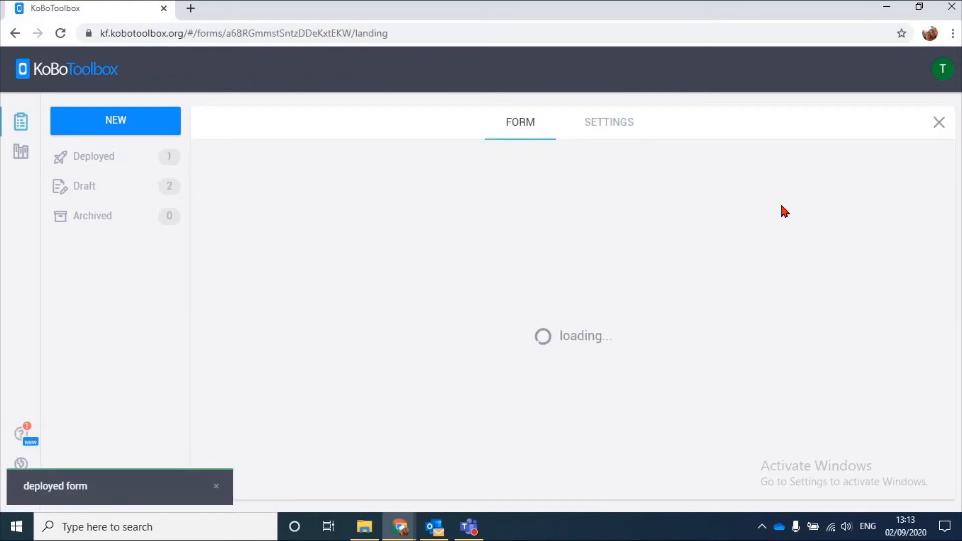
Return to the project list and view the sharing permissions of "Clone of Progress of Trias trainings: trainees"
{"action": "left_click", "coordinate": [941, 122]}
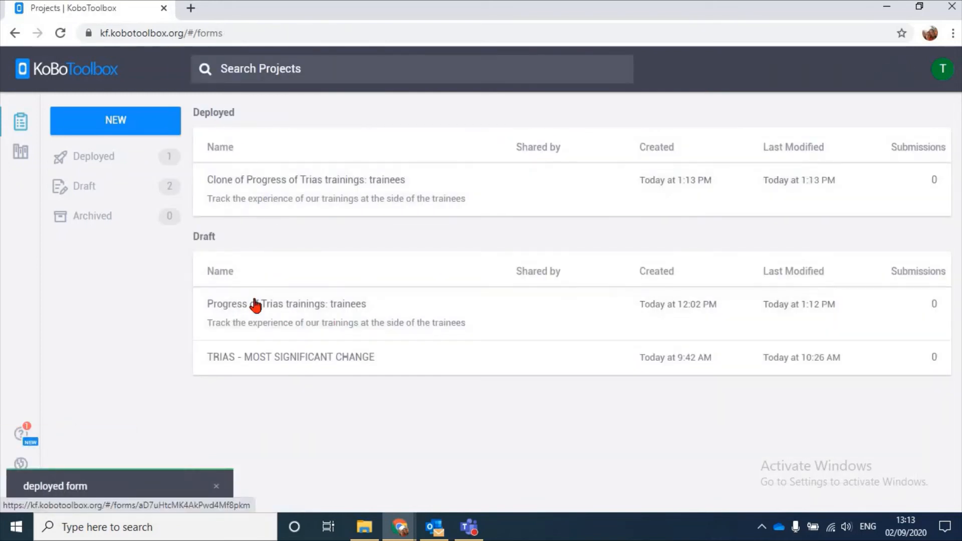
{"action": "mouse_move", "coordinate": [258, 308]}
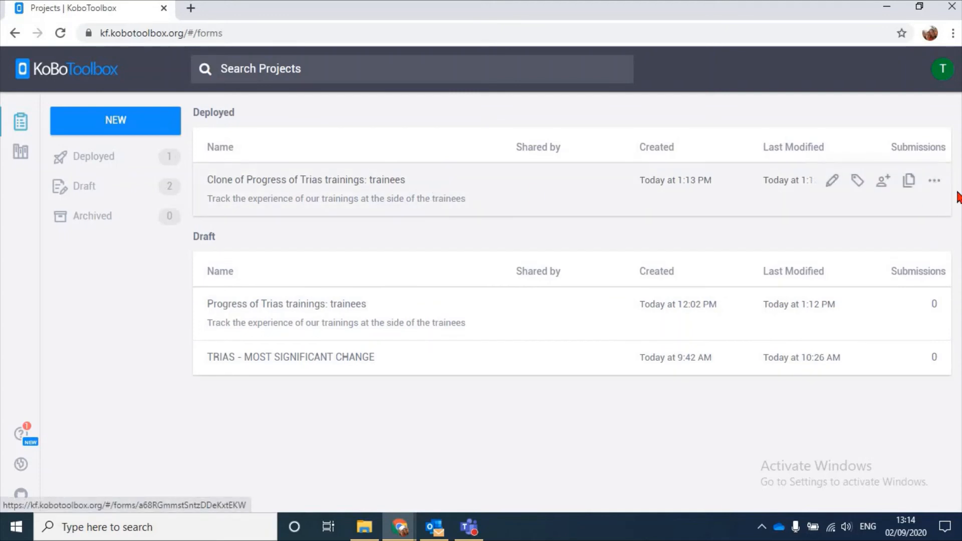
{"action": "left_click", "coordinate": [885, 182]}
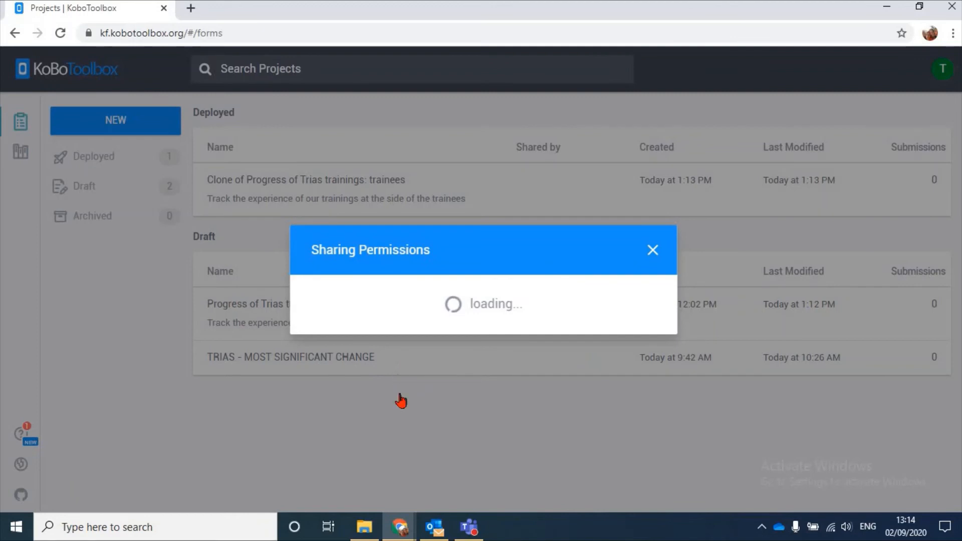
{"action": "left_click_drag", "start_coordinate": [402, 328], "coordinate": [454, 326]}
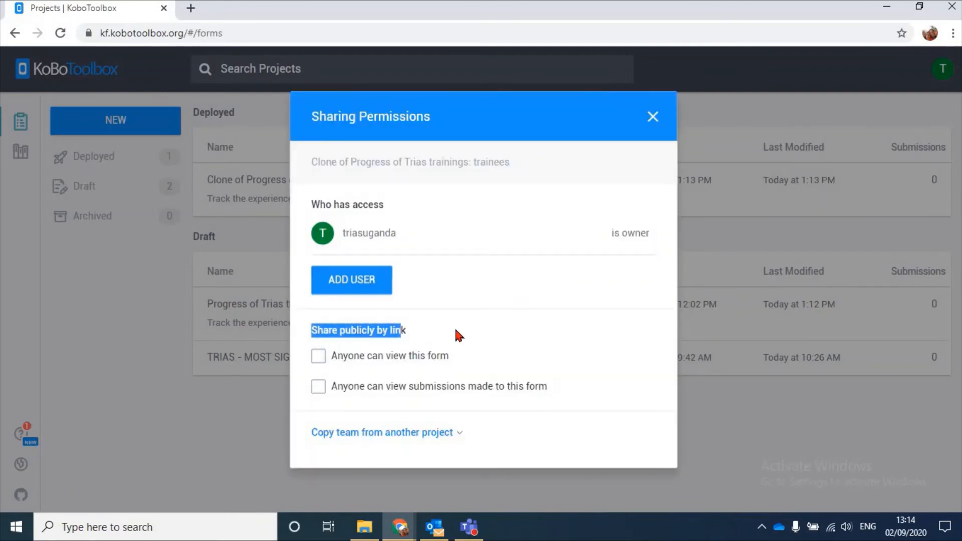
{"action": "left_click", "coordinate": [454, 326]}
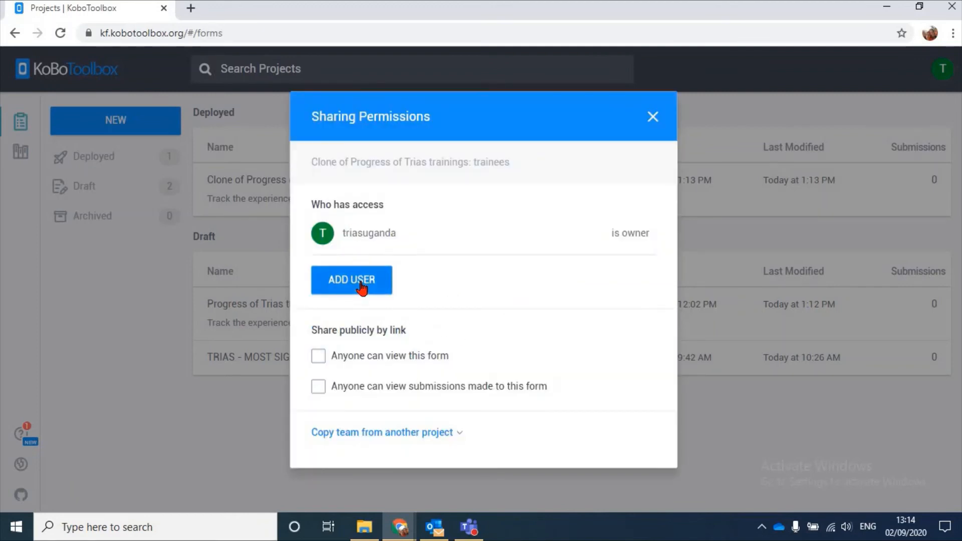
Try the Add submissions and Edit and delete submissions permissions for a new user, and close the sharing settings without granting them
{"action": "left_click", "coordinate": [362, 288]}
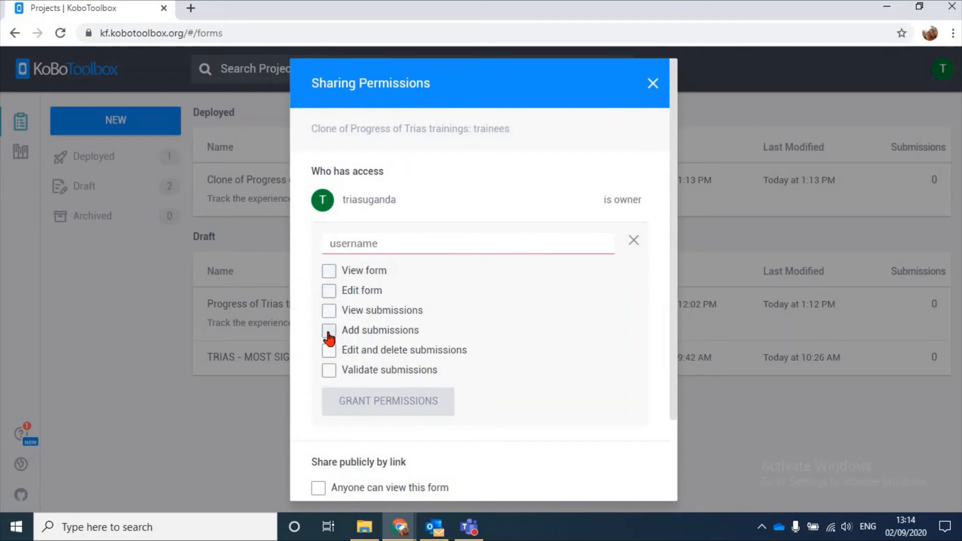
{"action": "left_click", "coordinate": [366, 333]}
{"action": "left_click", "coordinate": [330, 352]}
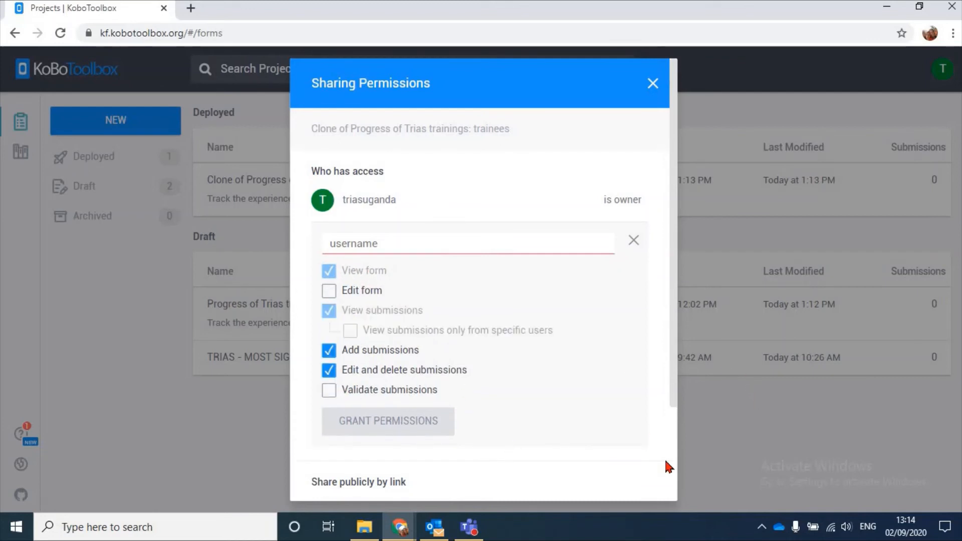
{"action": "left_click", "coordinate": [634, 240]}
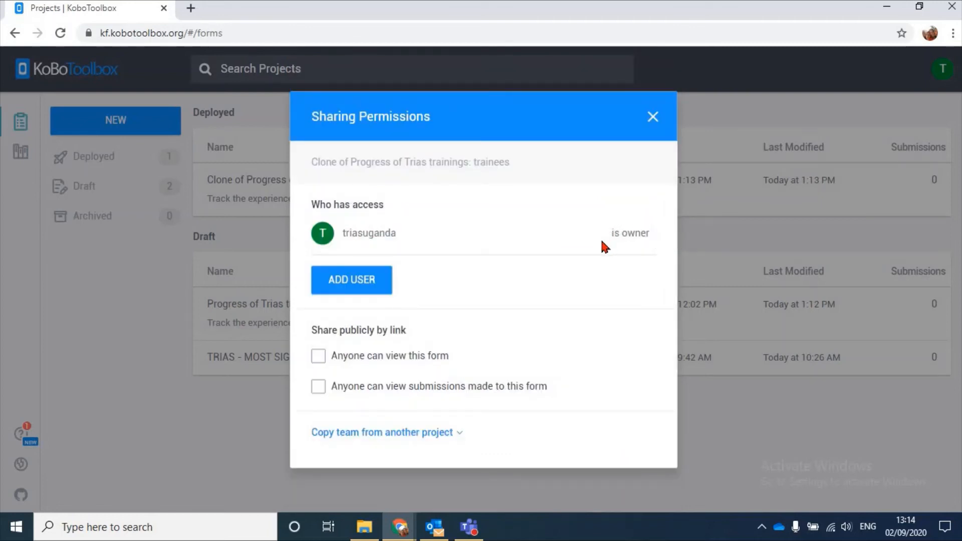
{"action": "left_click", "coordinate": [651, 118]}
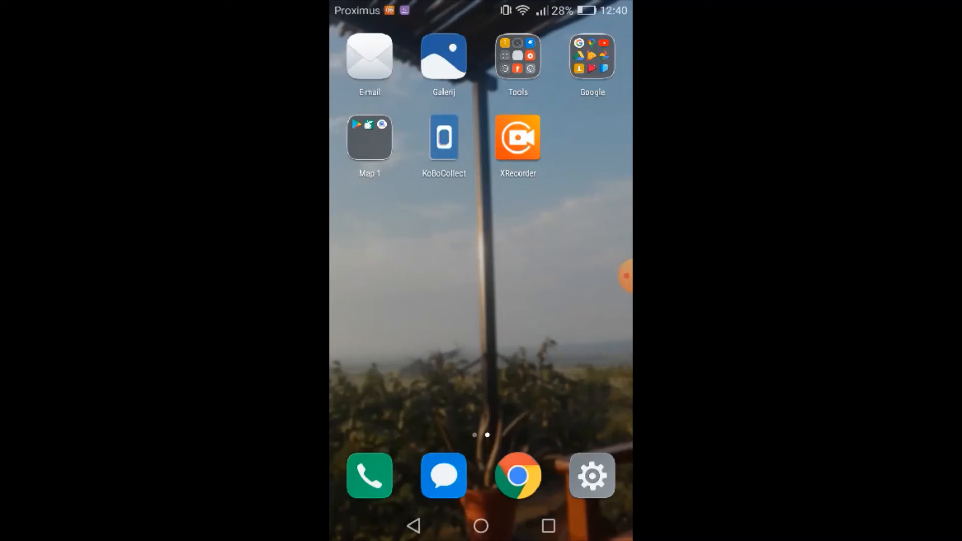
Switch to the phone, open KoBoCollect and look through its main menu of form actions
{"action": "left_click", "coordinate": [444, 138]}
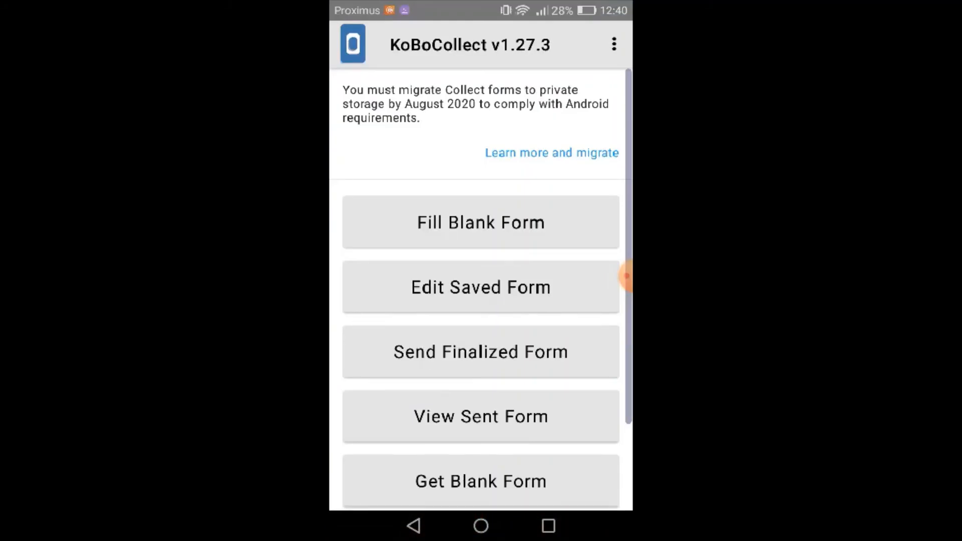
{"action": "scroll", "coordinate": [481, 289], "scroll_direction": "down", "scroll_amount": 2}
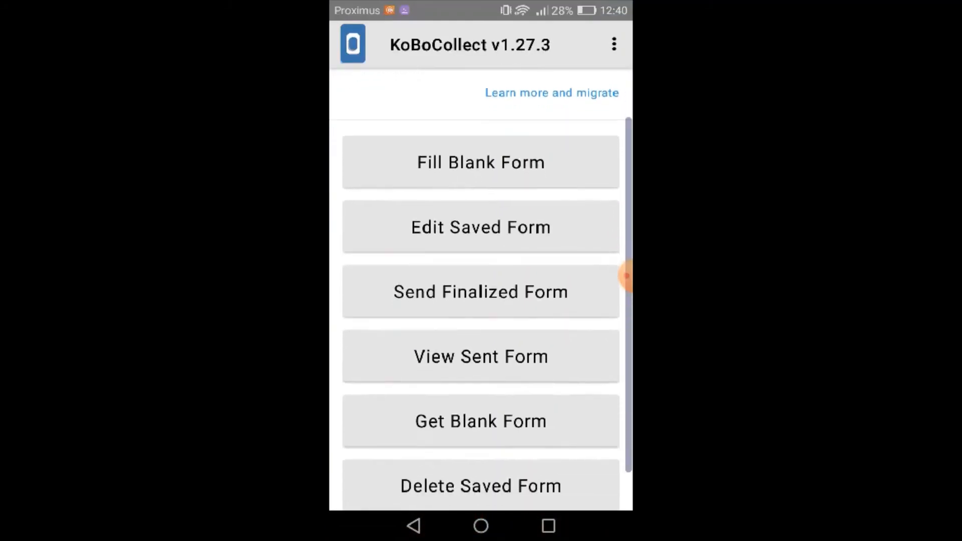
{"action": "scroll", "coordinate": [481, 289], "scroll_direction": "down", "scroll_amount": 1}
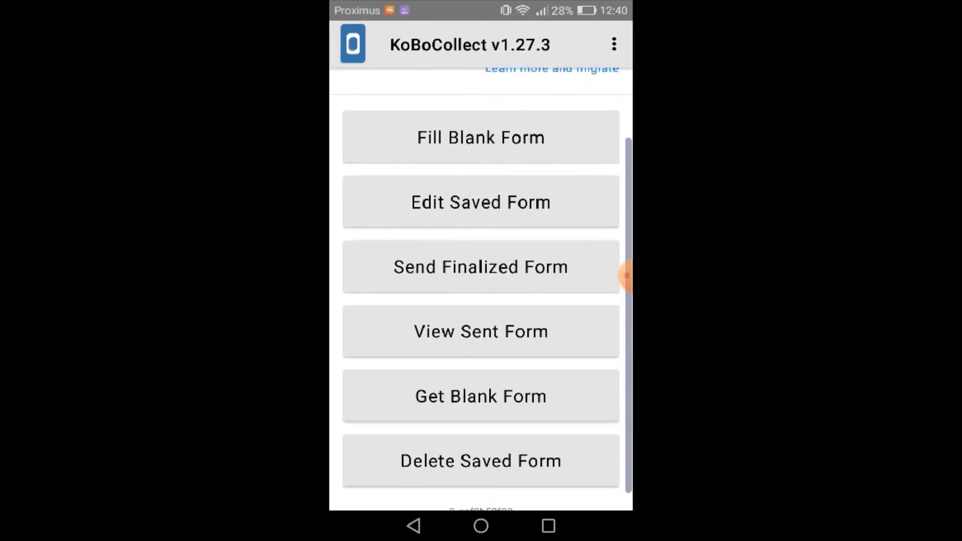
{"action": "scroll", "coordinate": [481, 288], "scroll_direction": "down", "scroll_amount": 1}
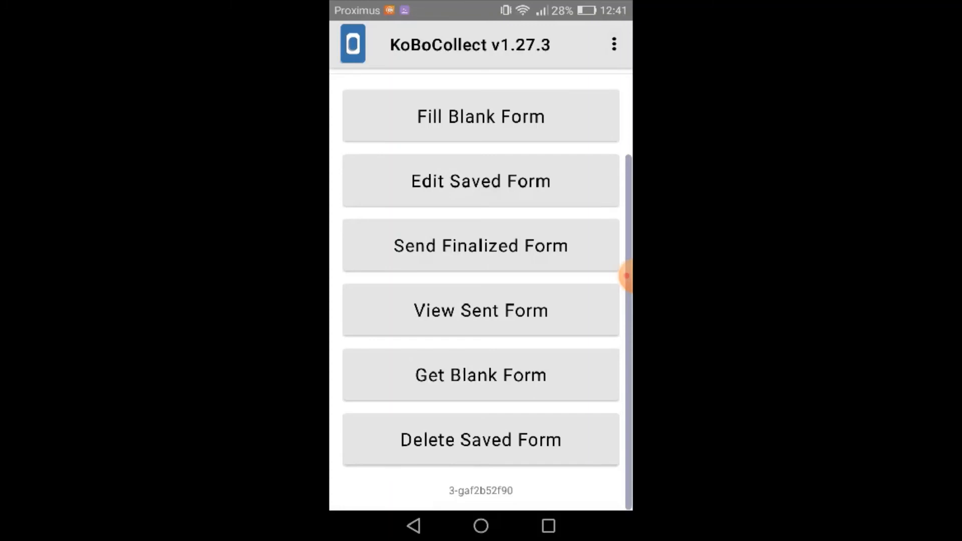
{"action": "left_click", "coordinate": [614, 44]}
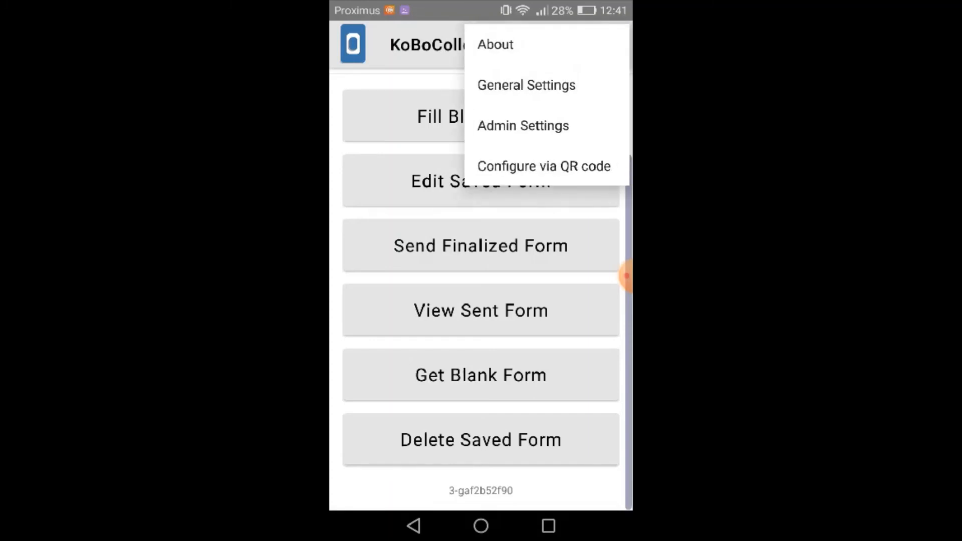
{"action": "left_click", "coordinate": [541, 86]}
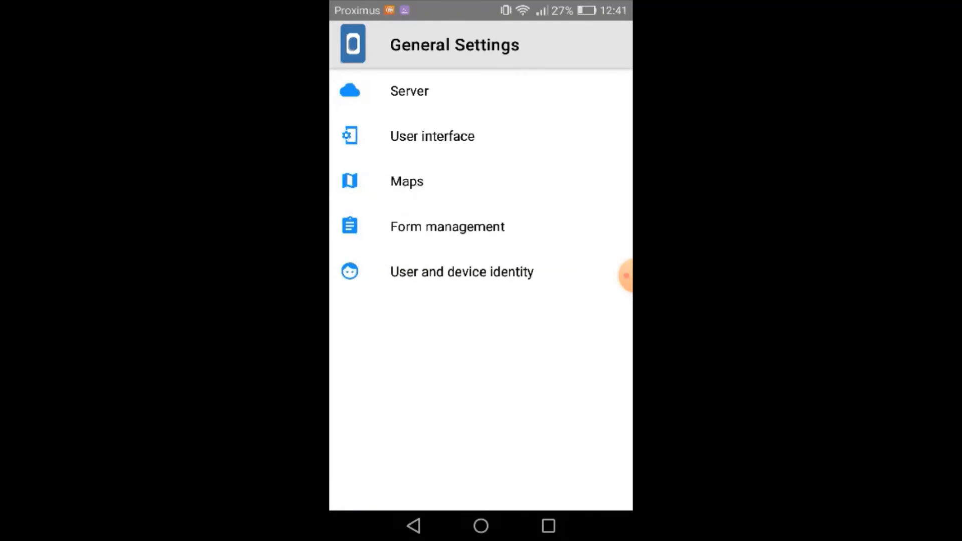
{"action": "left_click", "coordinate": [409, 91]}
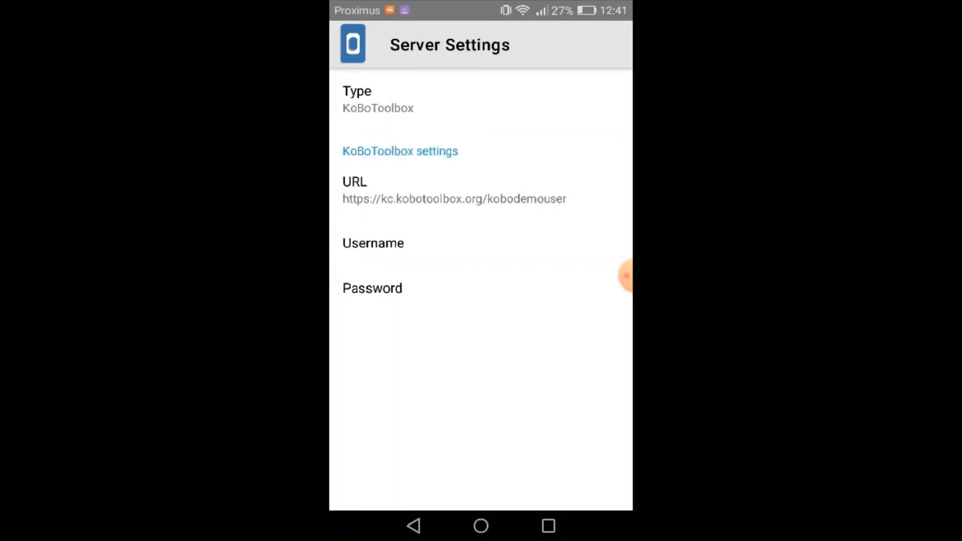
{"action": "left_click", "coordinate": [454, 191]}
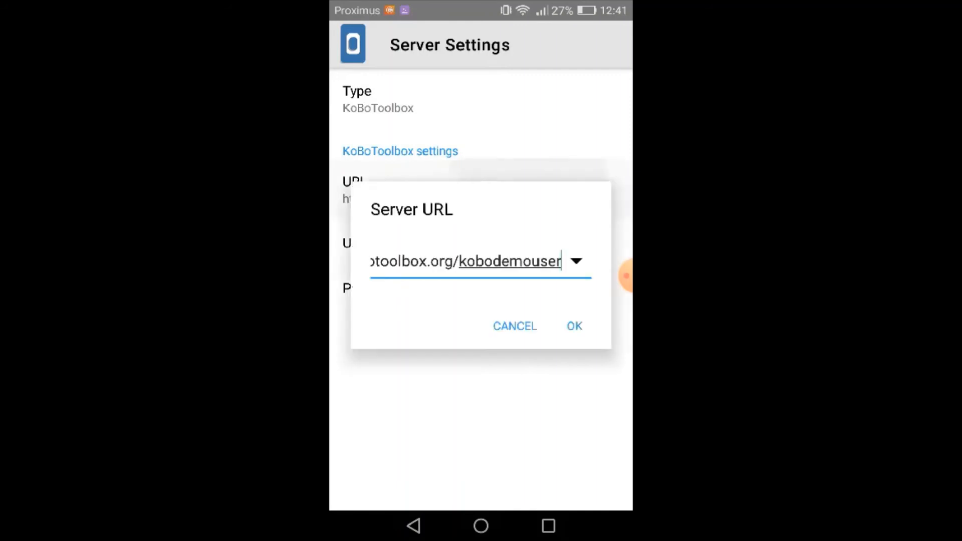
{"action": "key", "text": "BackSpace"}
{"action": "key", "text": "BackSpace"}
{"action": "key", "text": "BackSpace"}
{"action": "key", "text": "BackSpace"}
{"action": "key", "text": "BackSpace"}
{"action": "key", "text": "BackSpace"}
{"action": "key", "text": "BackSpace"}
{"action": "key", "text": "BackSpace"}
{"action": "key", "text": "BackSpace"}
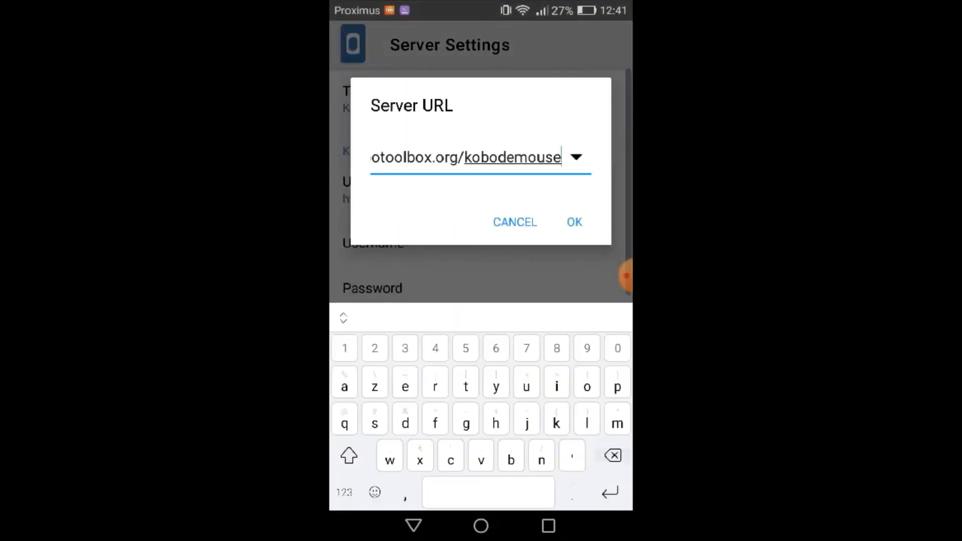
{"action": "key", "text": "BackSpace"}
{"action": "key", "text": "BackSpace"}
{"action": "key", "text": "BackSpace"}
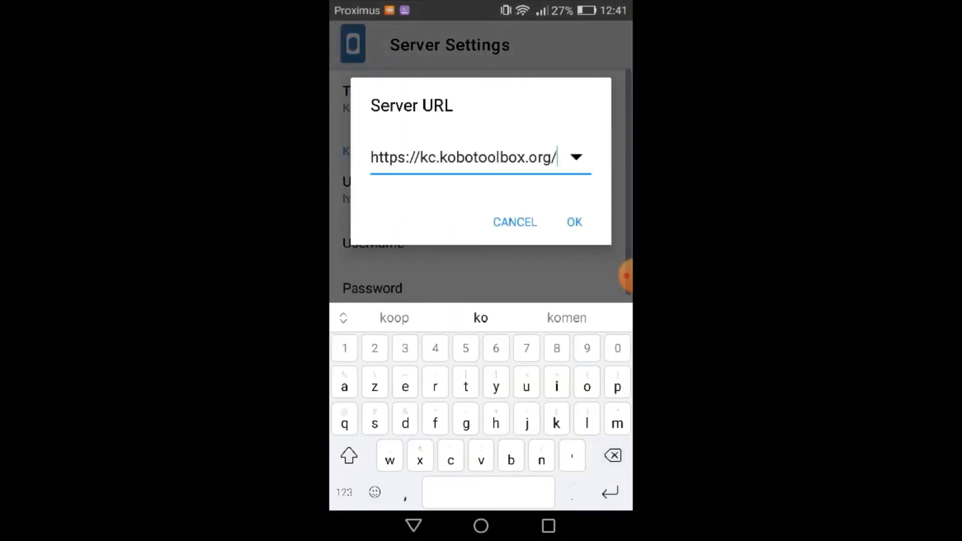
{"action": "left_click", "coordinate": [551, 158]}
{"action": "left_click", "coordinate": [575, 222]}
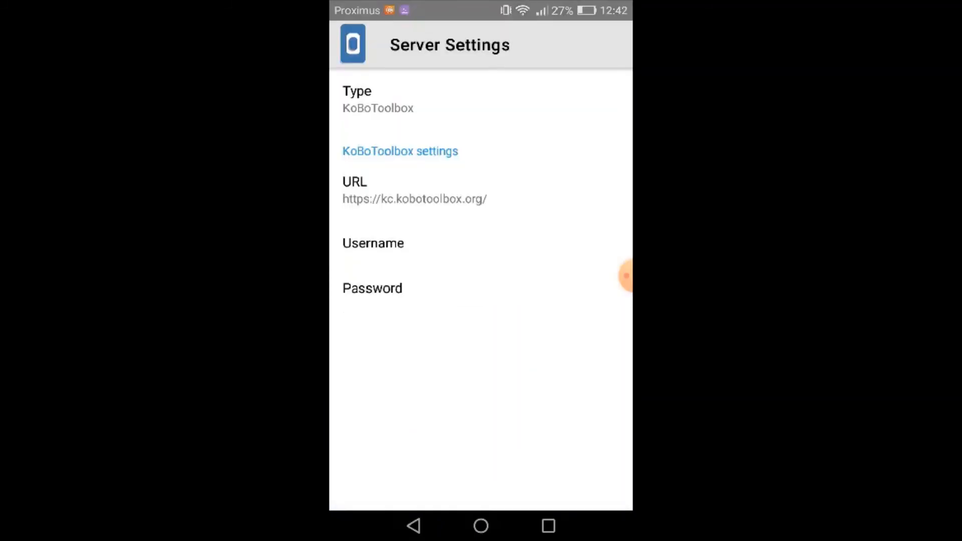
Set the KoBoToolbox username in the server settings to triasuganda
{"action": "left_click", "coordinate": [468, 243]}
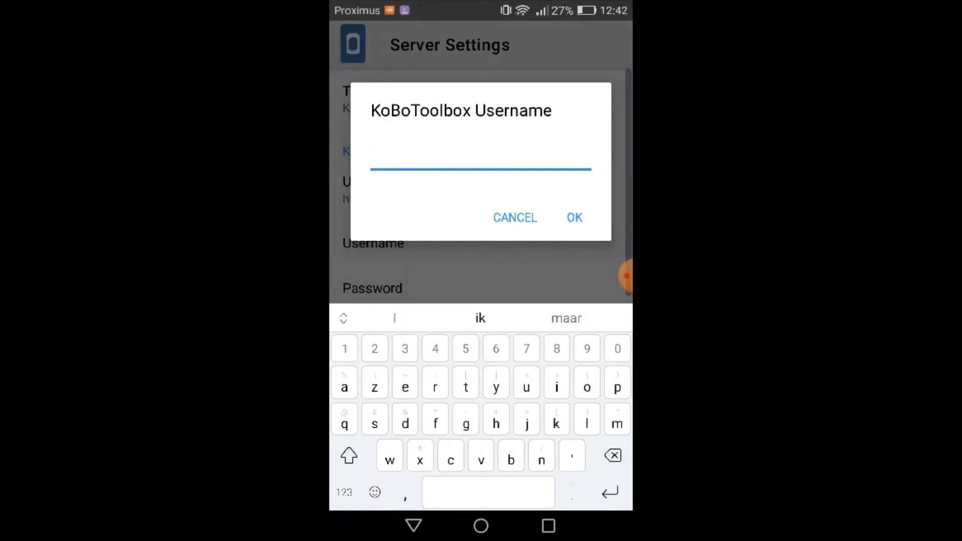
{"action": "type", "text": "triasu"}
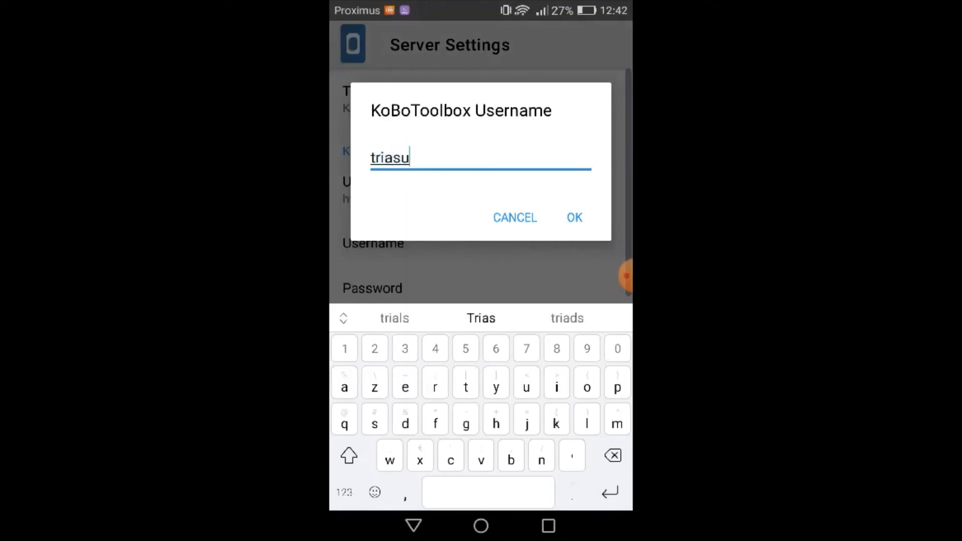
{"action": "type", "text": "ganda"}
{"action": "left_click", "coordinate": [575, 218]}
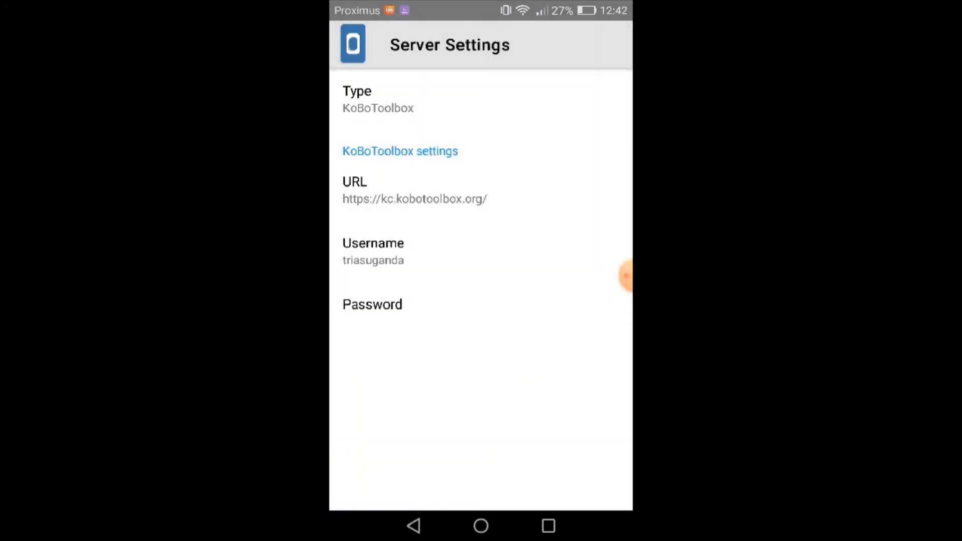
Enter the KoBoToolbox account password in the server settings and return to the main menu
{"action": "left_click", "coordinate": [372, 304]}
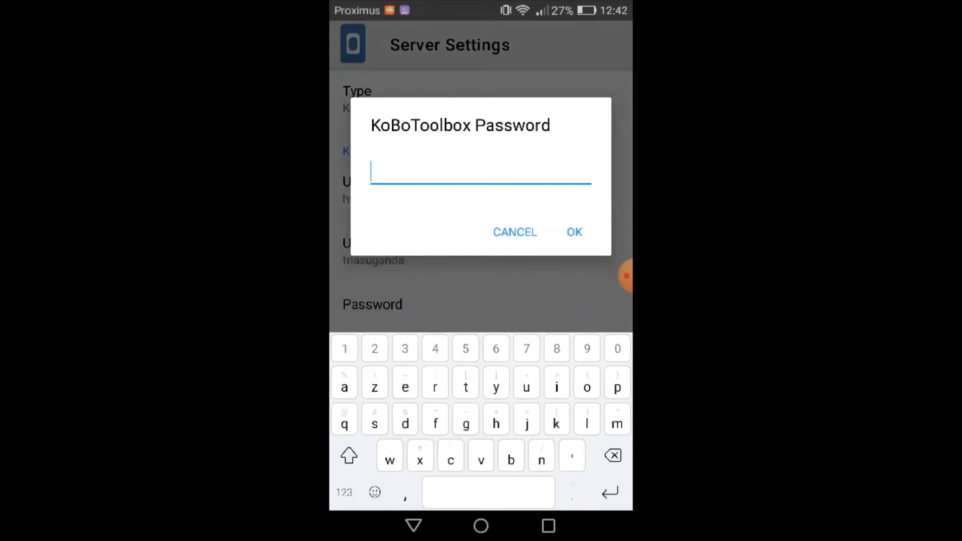
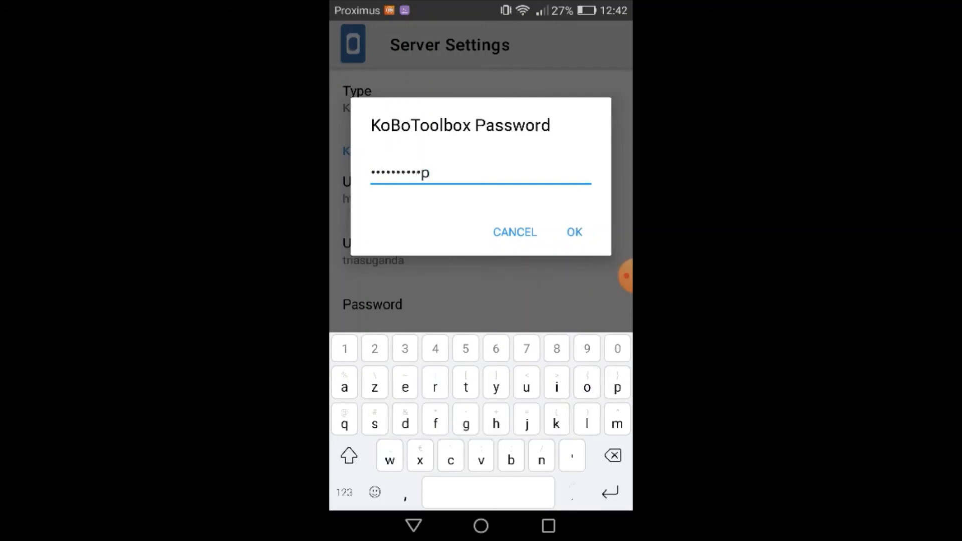
{"action": "key", "text": "Return"}
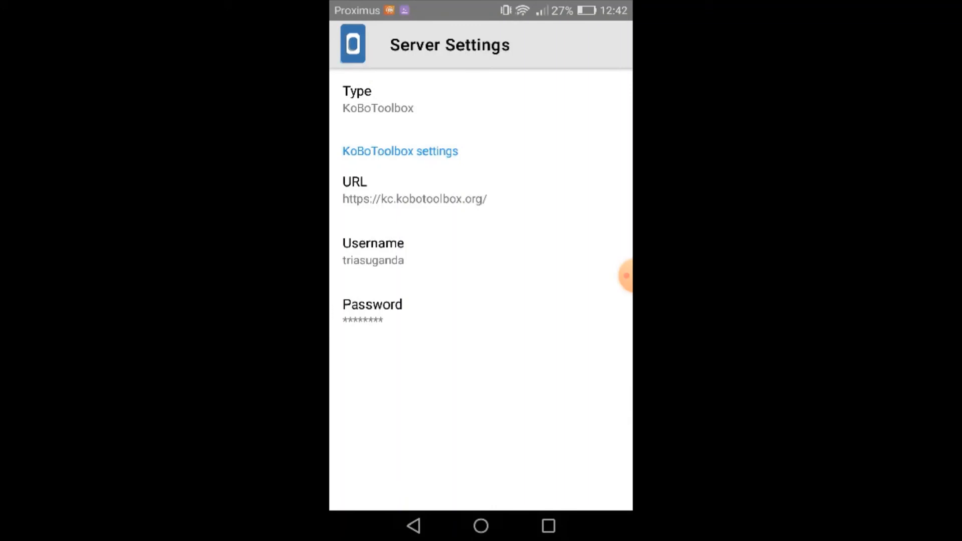
{"action": "left_click", "coordinate": [414, 526]}
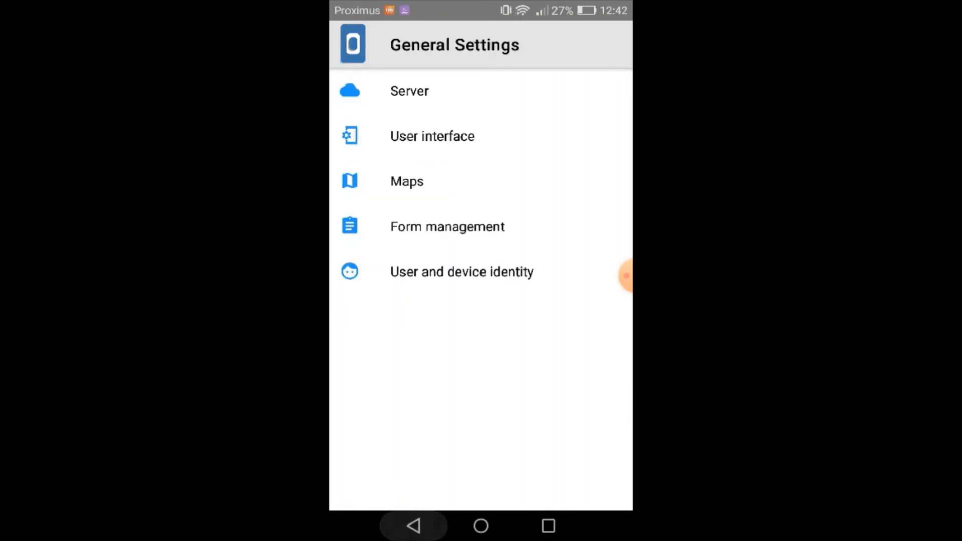
{"action": "left_click", "coordinate": [413, 527]}
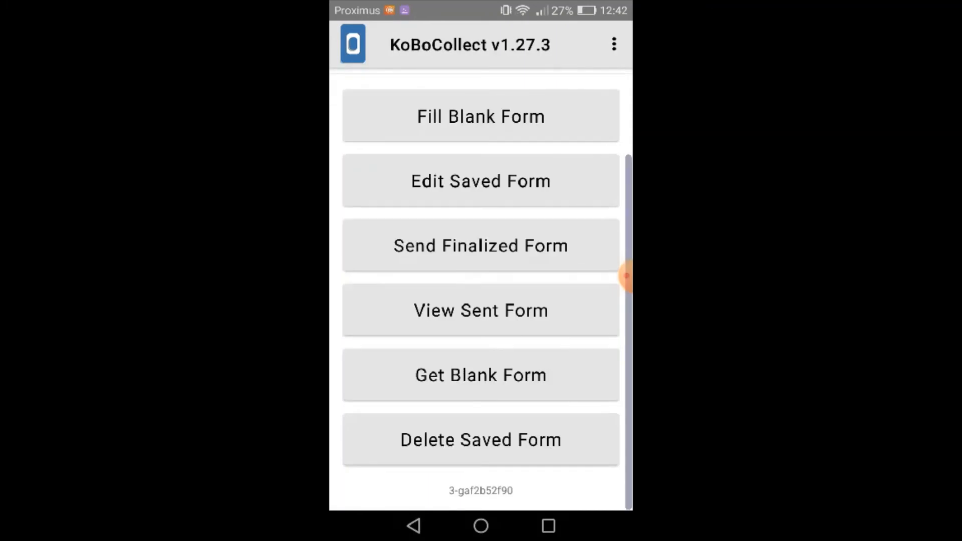
Refresh the list of blank forms and download "Clone of Progress of Trias trainings: trainees"
{"action": "left_click", "coordinate": [484, 375]}
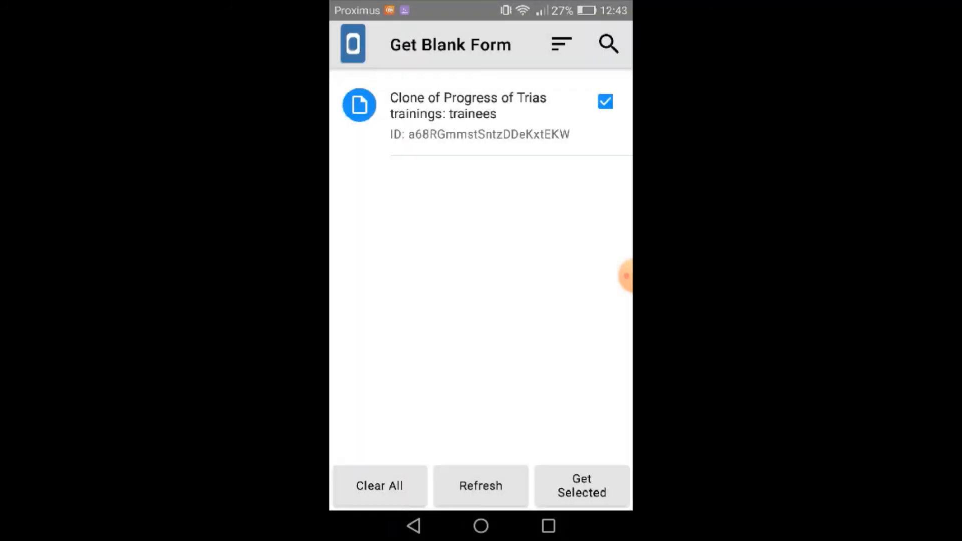
{"action": "left_click", "coordinate": [480, 486]}
{"action": "left_click", "coordinate": [582, 486]}
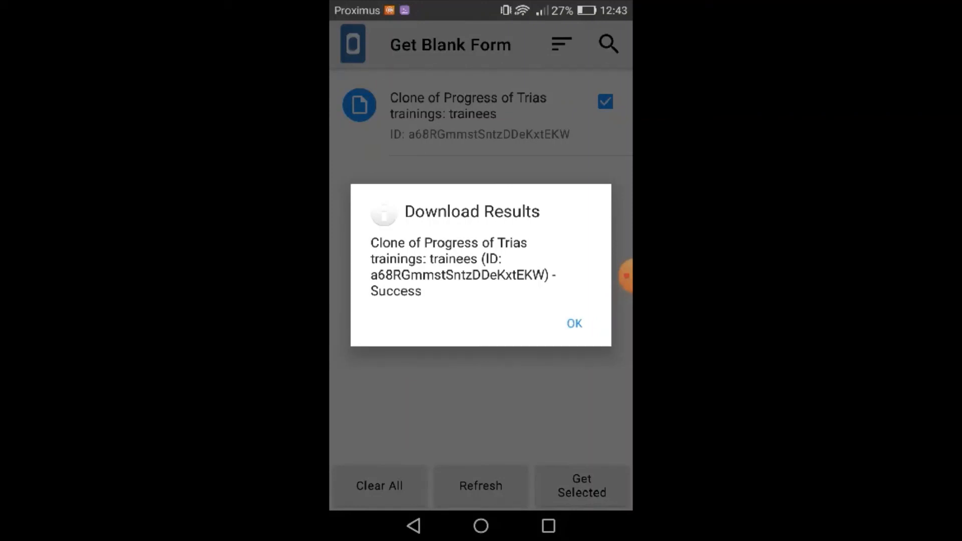
{"action": "left_click", "coordinate": [575, 323]}
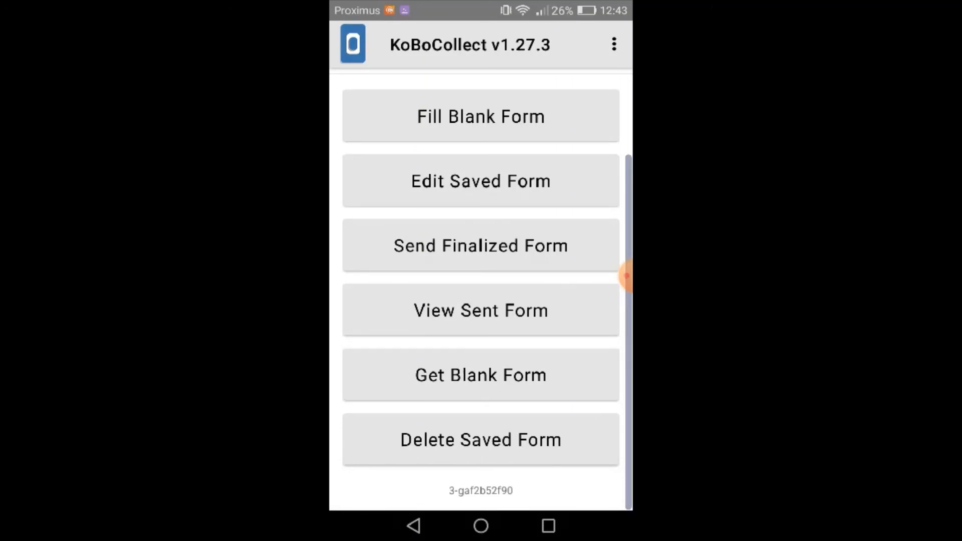
Turn off the phone's Wi-Fi and return to the KoBoCollect main menu
{"action": "left_click_drag", "start_coordinate": [481, 4], "coordinate": [481, 246]}
{"action": "left_click_drag", "start_coordinate": [481, 4], "coordinate": [482, 464]}
{"action": "left_click", "coordinate": [550, 20]}
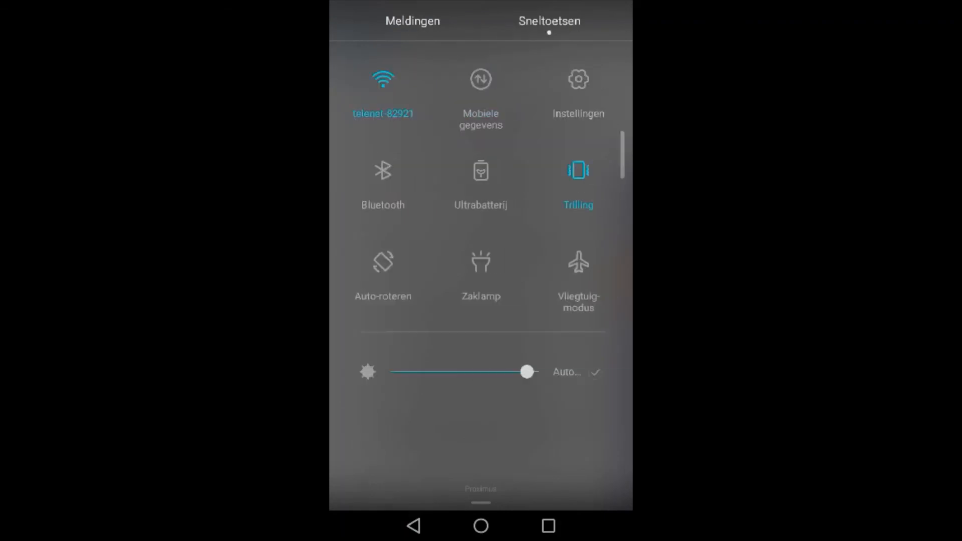
{"action": "left_click", "coordinate": [383, 79]}
{"action": "left_click_drag", "start_coordinate": [481, 503], "coordinate": [481, 75]}
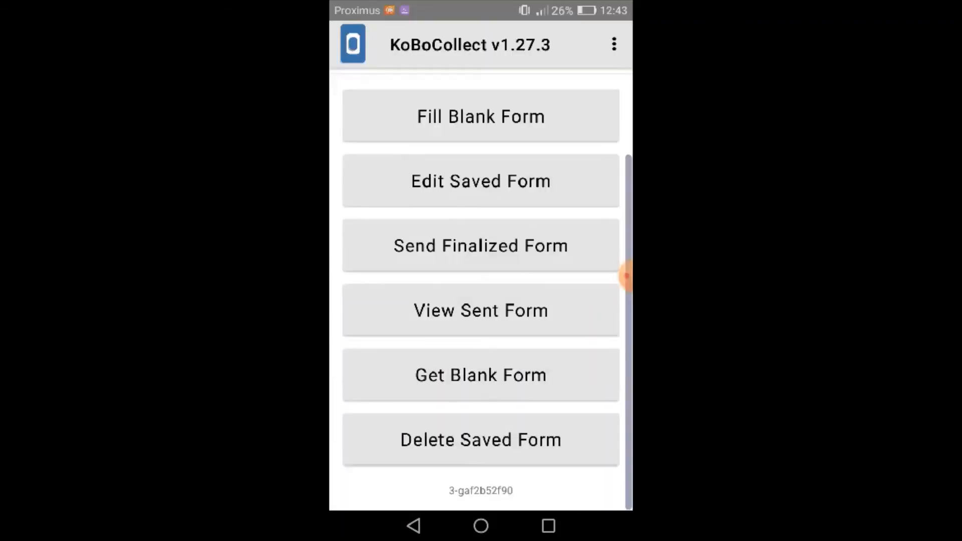
Start filling in the blank form "Clone of Progress of Trias trainings: trainees" and enter the respondent's first name
{"action": "left_click", "coordinate": [512, 118]}
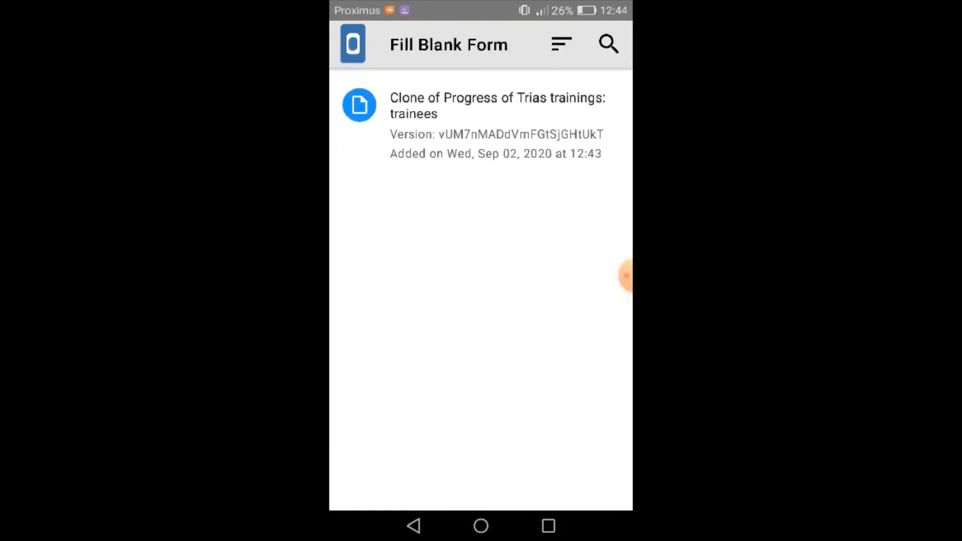
{"action": "left_click", "coordinate": [532, 125]}
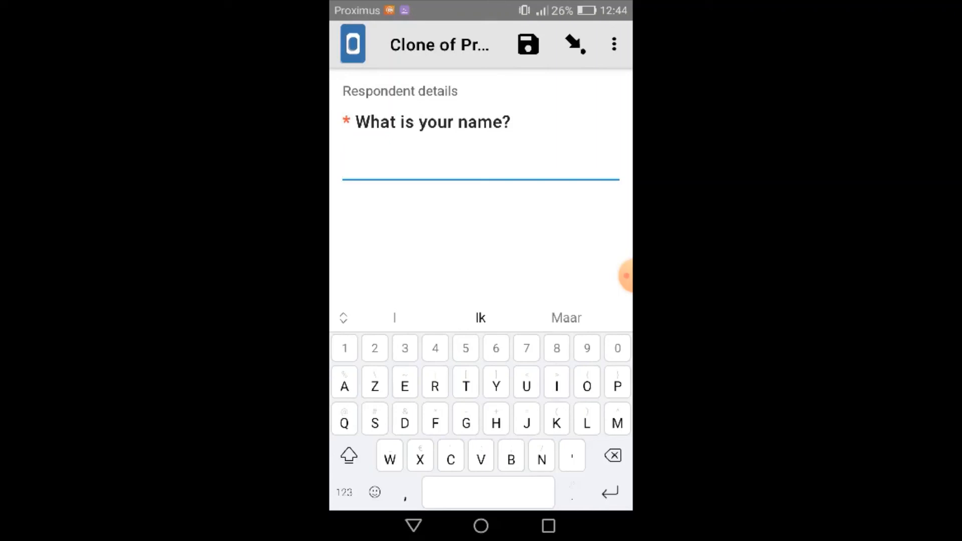
{"action": "type", "text": "HANNE"}
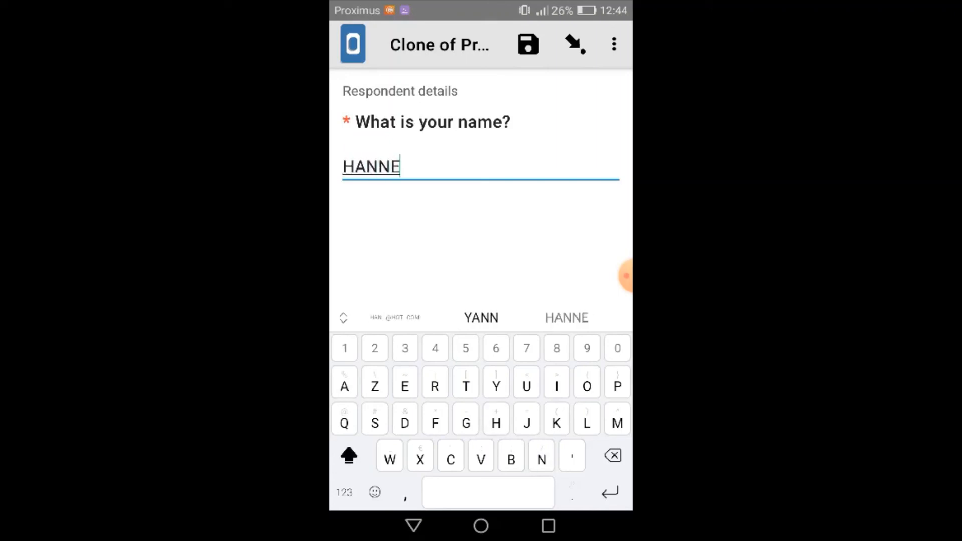
{"action": "key", "text": "shift"}
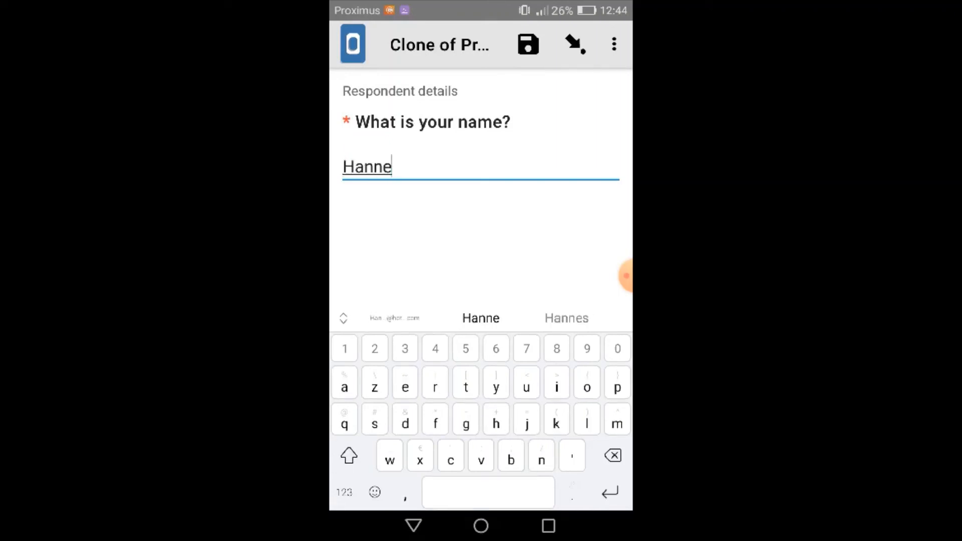
{"action": "key", "text": "Escape"}
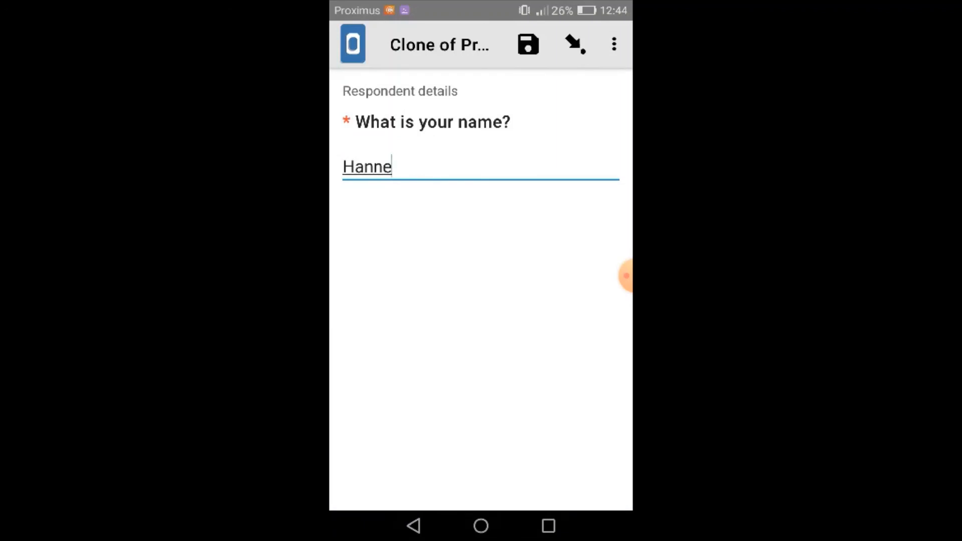
Move on to the date of birth question and choose the respondent's birth year in the date picker
{"action": "left_click_drag", "start_coordinate": [561, 321], "coordinate": [391, 321]}
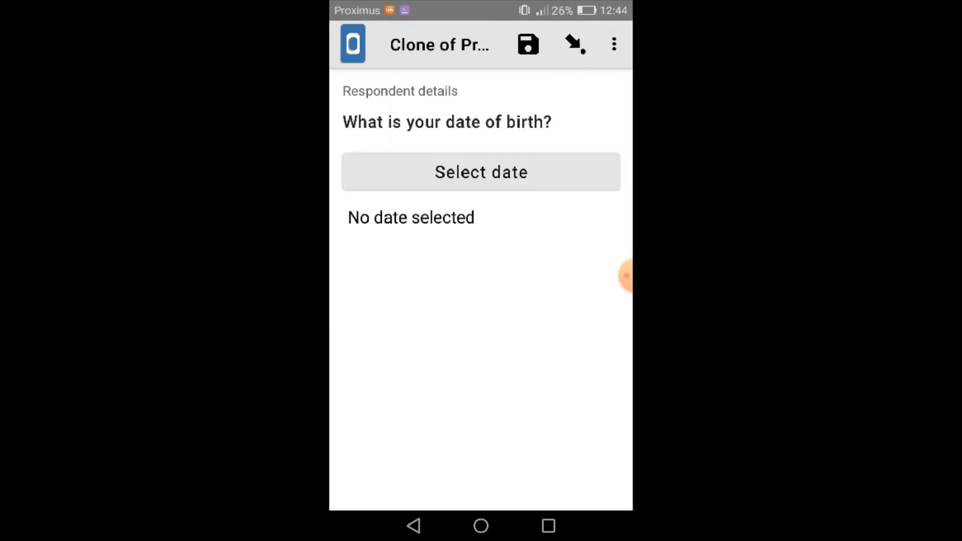
{"action": "left_click", "coordinate": [481, 172]}
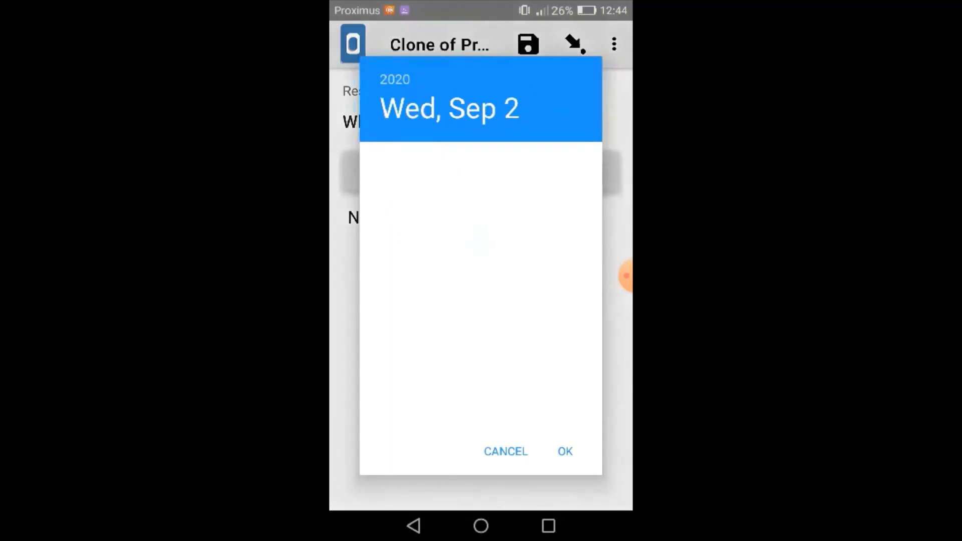
{"action": "left_click", "coordinate": [395, 80]}
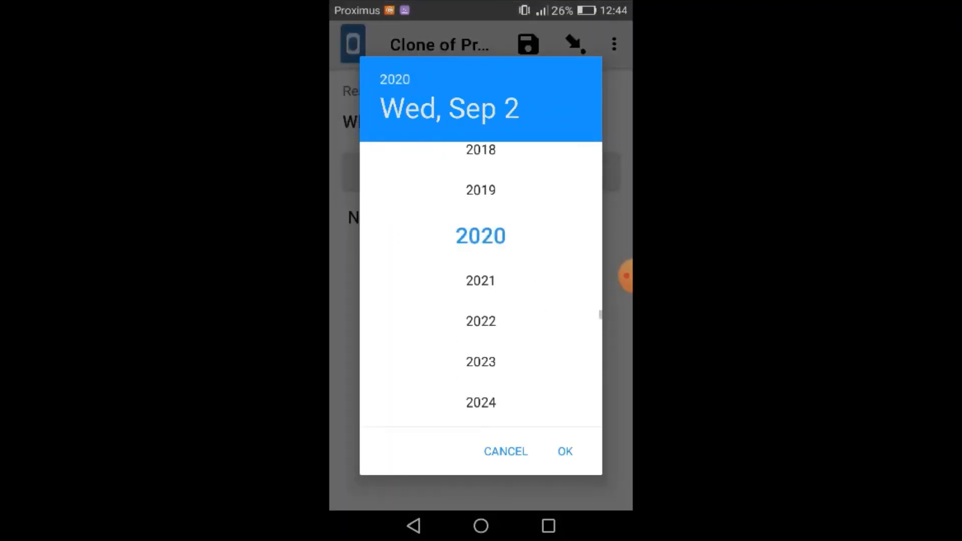
{"action": "scroll", "coordinate": [481, 280], "scroll_direction": "up", "scroll_amount": 10}
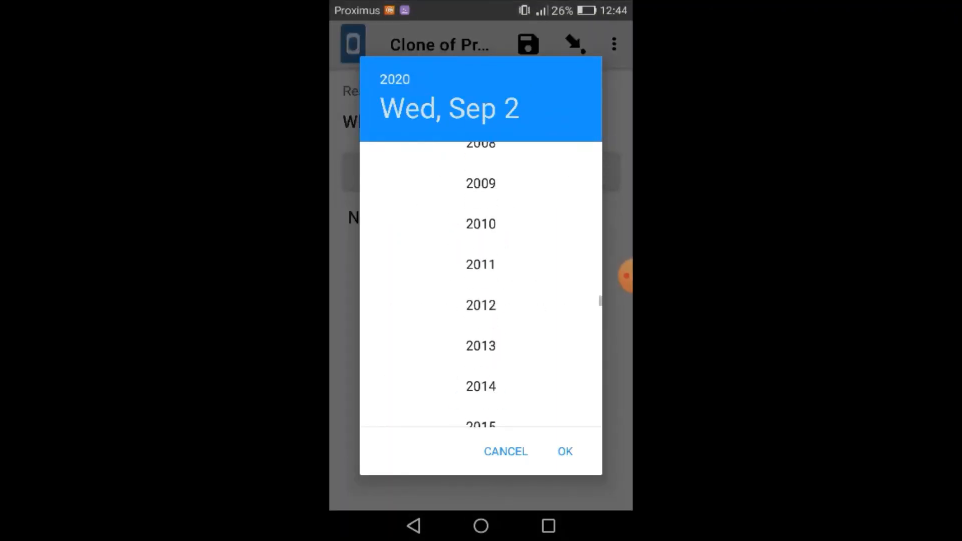
{"action": "scroll", "coordinate": [482, 280], "scroll_direction": "up", "scroll_amount": 10}
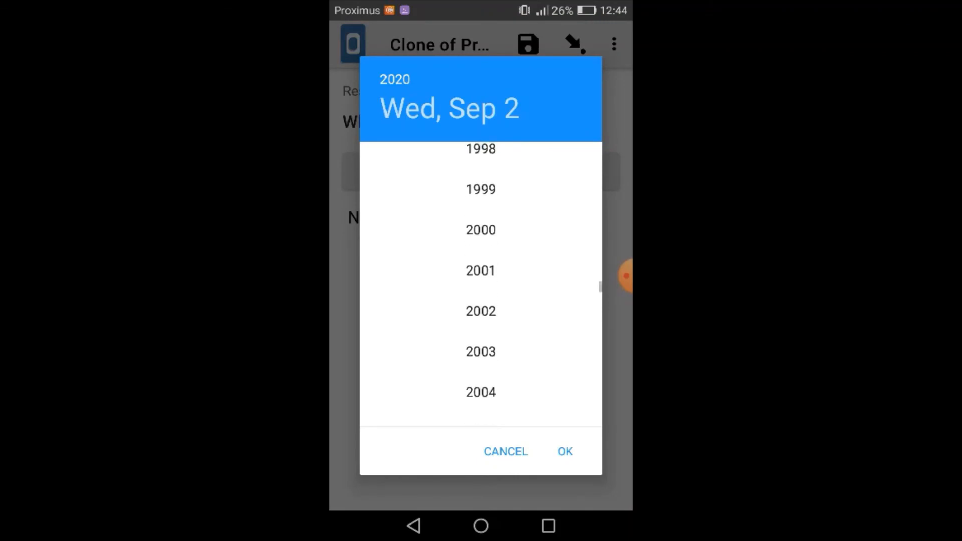
{"action": "left_click", "coordinate": [482, 232]}
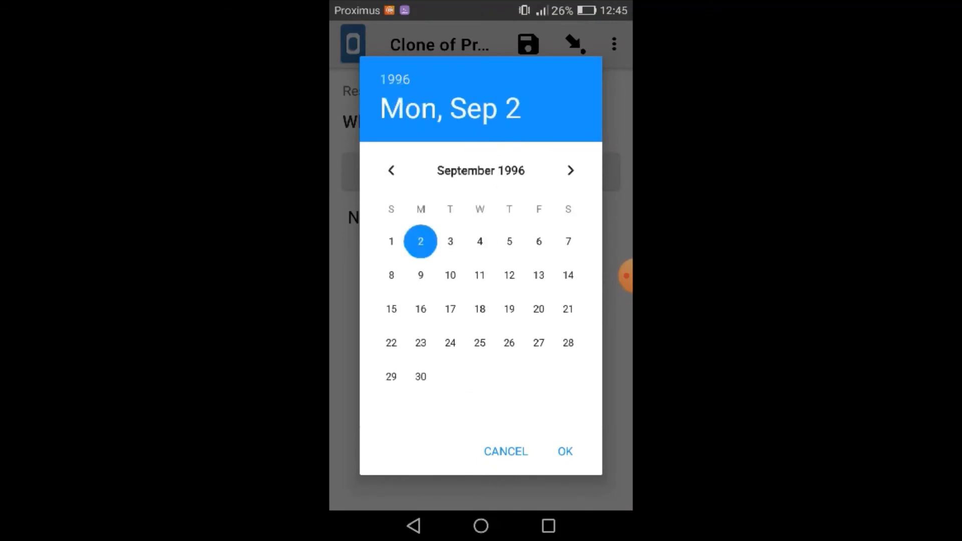
Choose the respondent's birth month and day in the calendar and confirm the date
{"action": "left_click", "coordinate": [392, 170]}
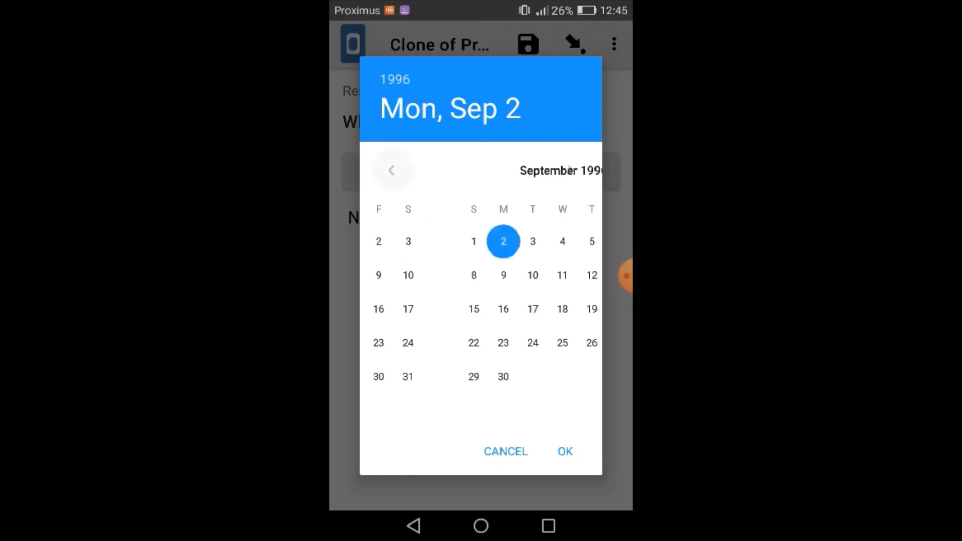
{"action": "left_click", "coordinate": [391, 170]}
{"action": "left_click", "coordinate": [392, 170]}
{"action": "left_click", "coordinate": [392, 171]}
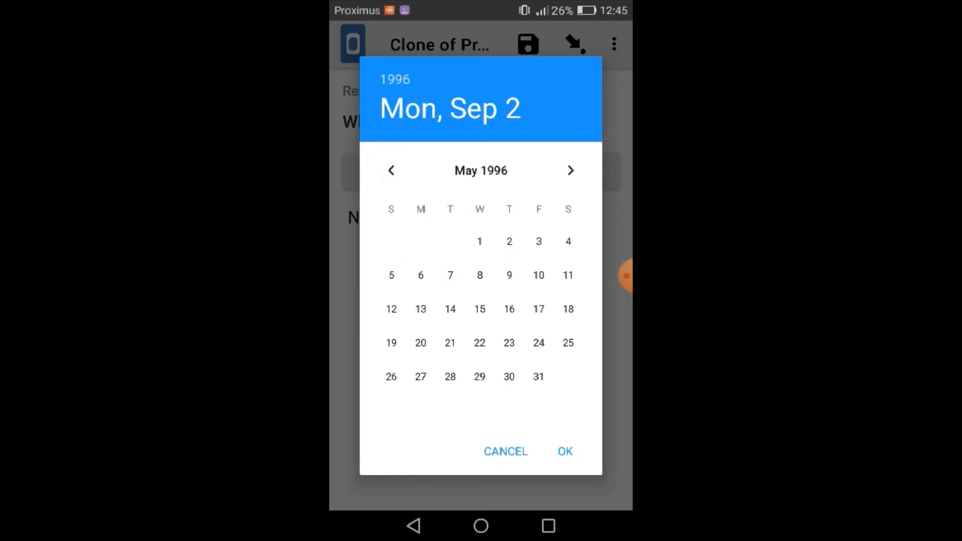
{"action": "left_click", "coordinate": [392, 171]}
{"action": "left_click", "coordinate": [391, 171]}
{"action": "left_click", "coordinate": [392, 171]}
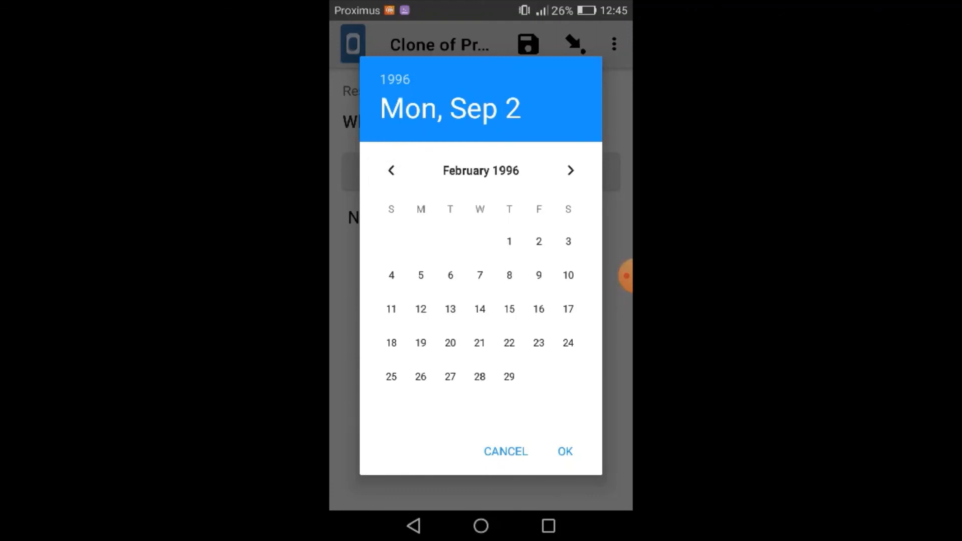
{"action": "left_click", "coordinate": [391, 342]}
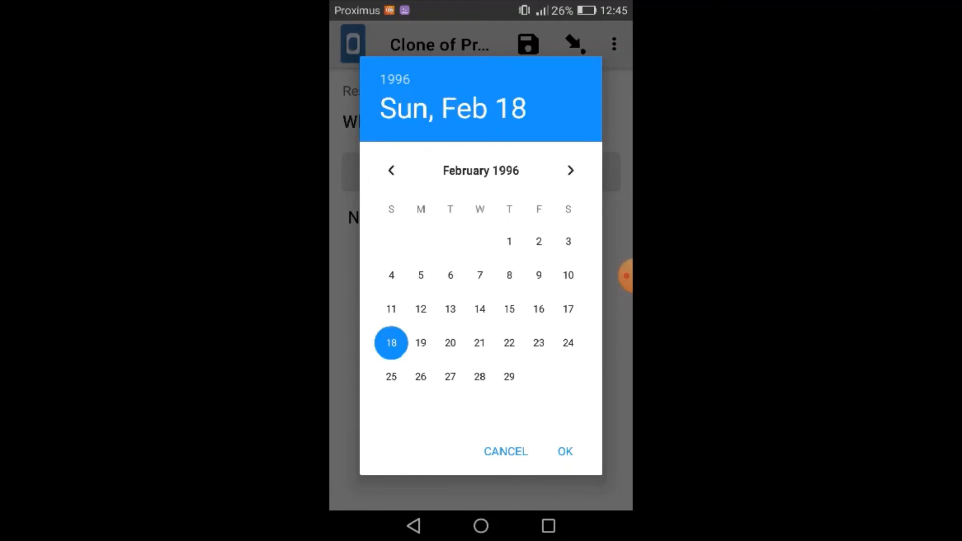
{"action": "left_click", "coordinate": [565, 451]}
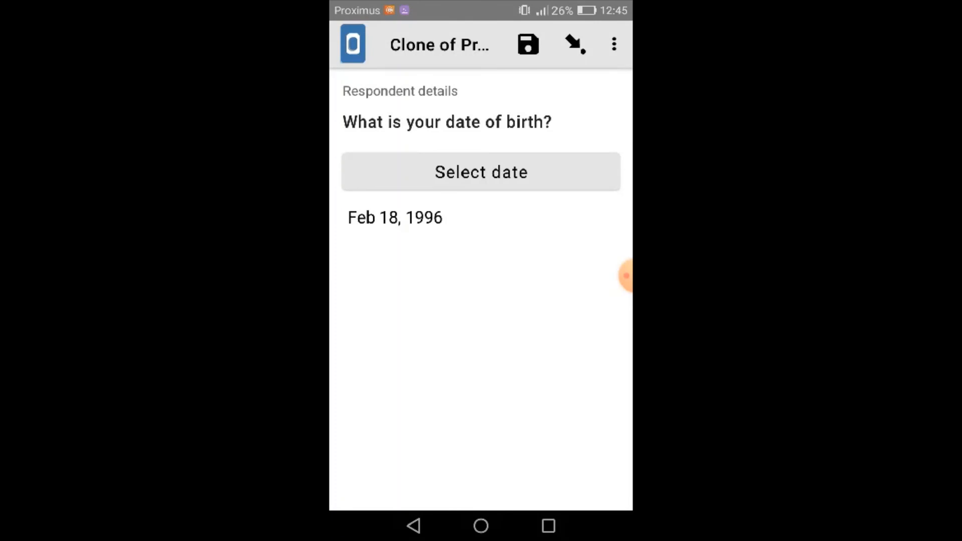
Move on to the telephone number question and enter the respondent's phone number
{"action": "left_click_drag", "start_coordinate": [571, 326], "coordinate": [391, 325]}
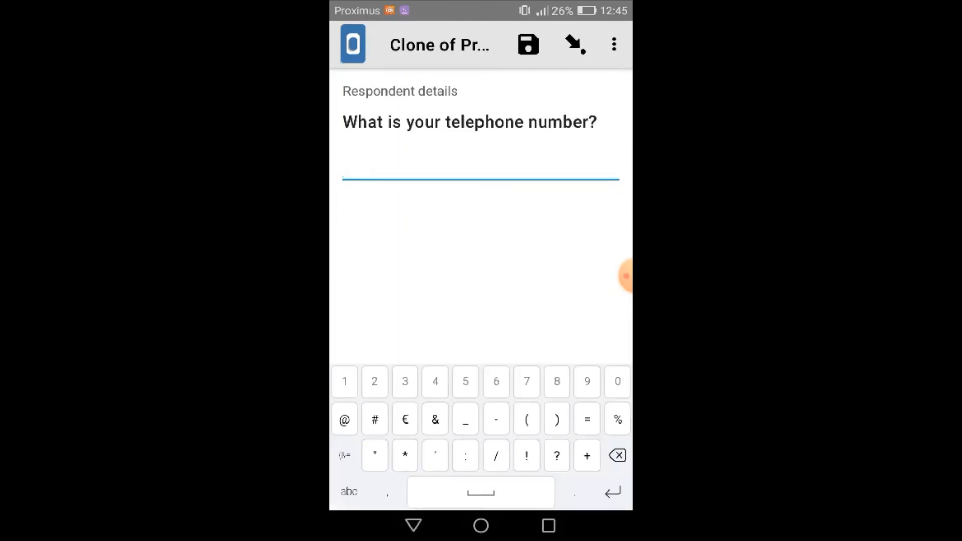
{"action": "type", "text": "647493020"}
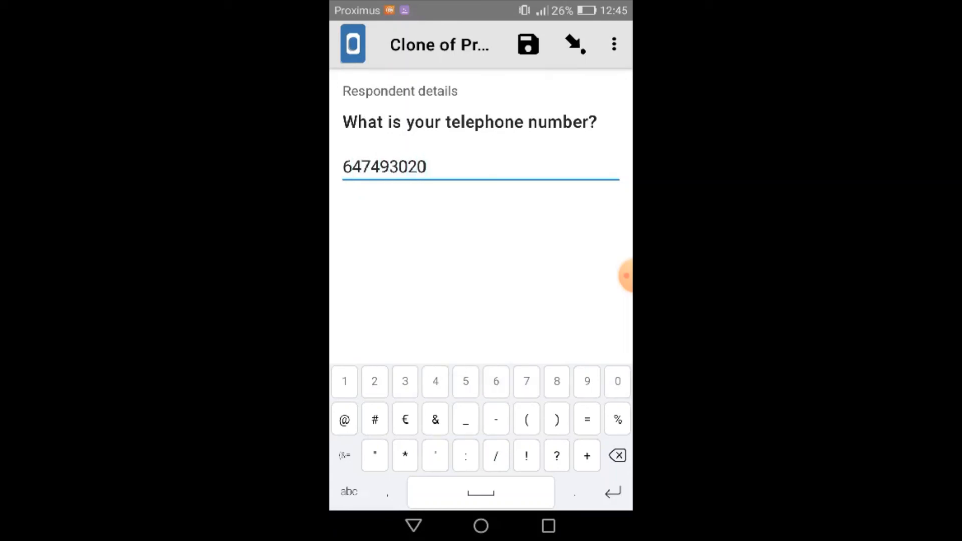
Answer Yes to having received an ERI training and Yes to having liked the training
{"action": "left_click_drag", "start_coordinate": [571, 270], "coordinate": [391, 271]}
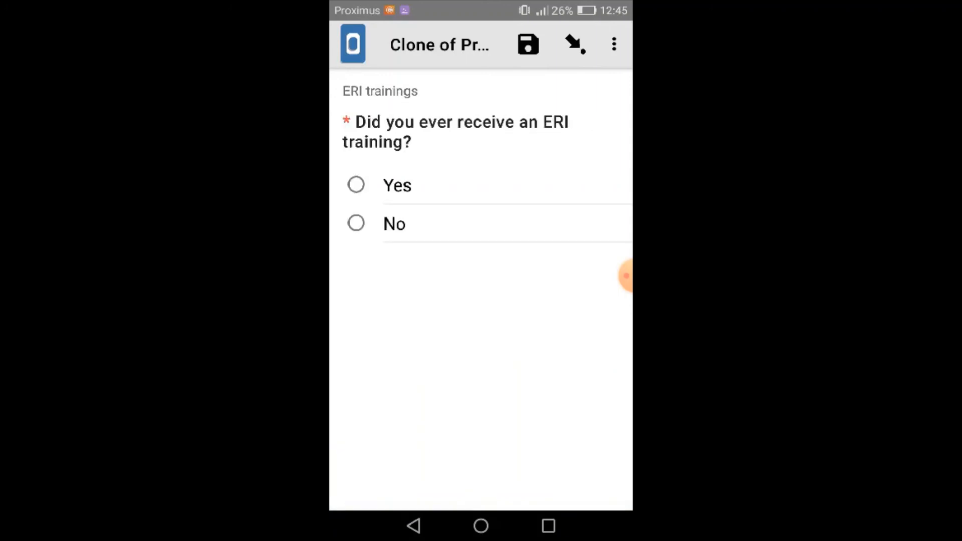
{"action": "left_click", "coordinate": [357, 185]}
{"action": "left_click_drag", "start_coordinate": [572, 301], "coordinate": [390, 301]}
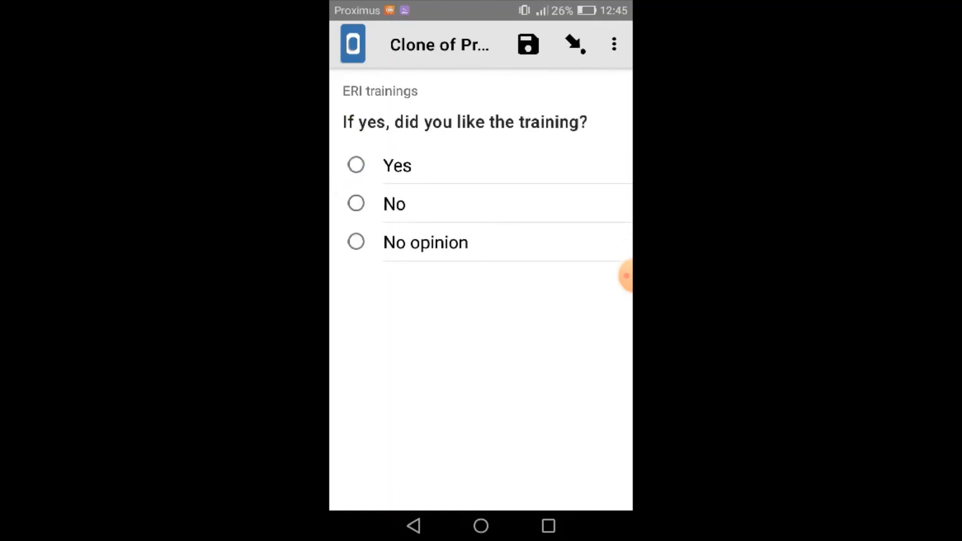
{"action": "mouse_move", "coordinate": [571, 301]}
{"action": "left_mouse_down"}
{"action": "mouse_move", "coordinate": [391, 301]}
{"action": "mouse_move", "coordinate": [571, 301]}
{"action": "left_mouse_up"}
{"action": "left_click", "coordinate": [356, 165]}
Select Facilitation and Participatory aspects as what the respondent liked about the ERI training
{"action": "left_click_drag", "start_coordinate": [571, 301], "coordinate": [391, 301]}
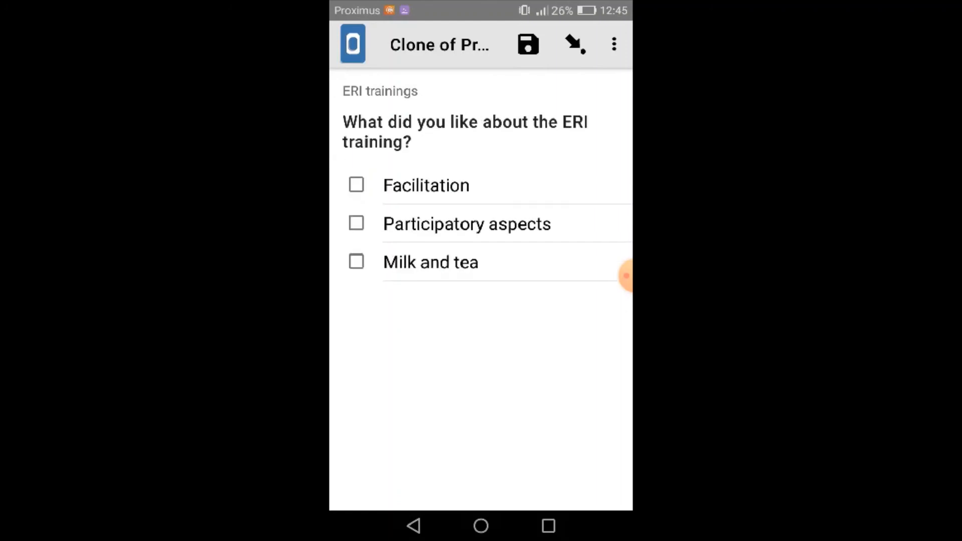
{"action": "left_click", "coordinate": [357, 185]}
{"action": "left_click", "coordinate": [357, 223]}
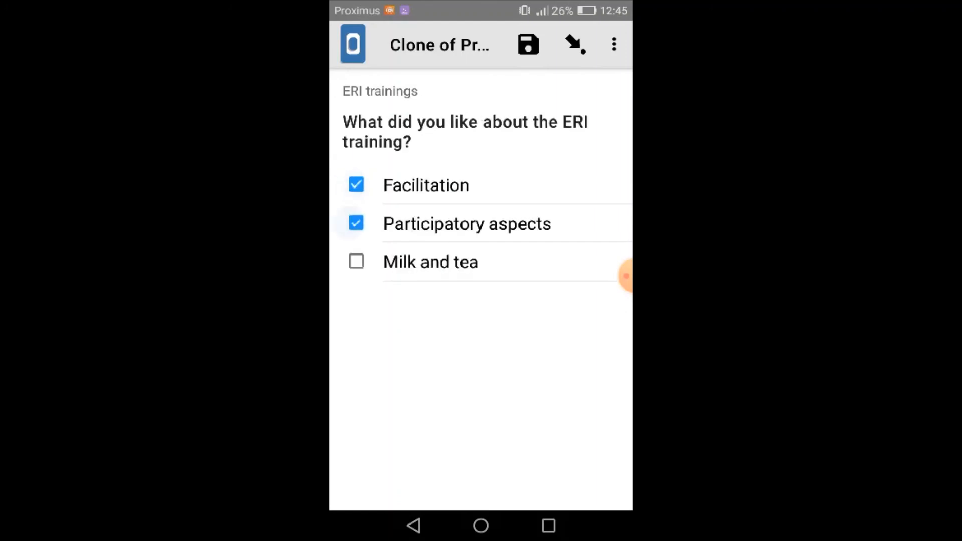
Answer Yes to having received a LEATRA training and enter the comment "It is a nice format."
{"action": "left_click_drag", "start_coordinate": [571, 301], "coordinate": [391, 301]}
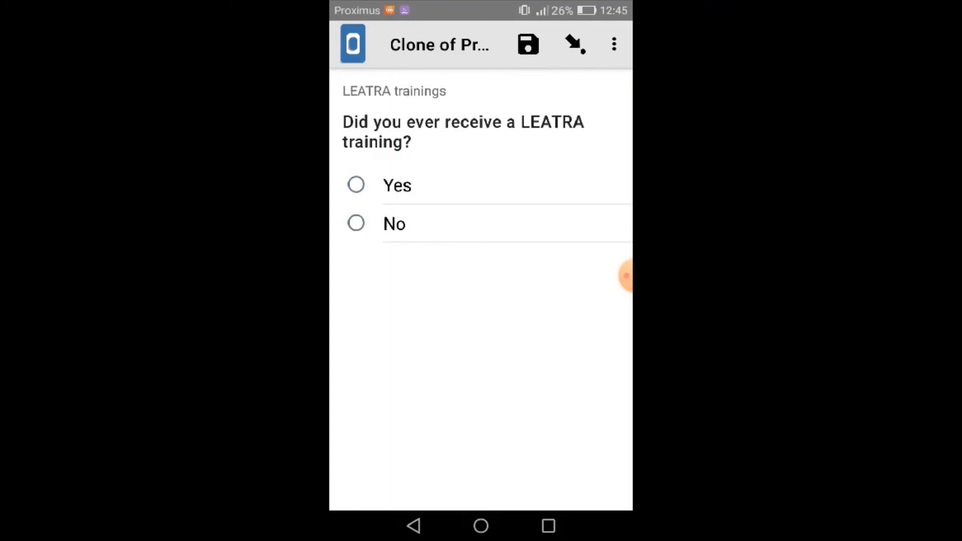
{"action": "left_click", "coordinate": [356, 185]}
{"action": "left_click_drag", "start_coordinate": [571, 301], "coordinate": [391, 301]}
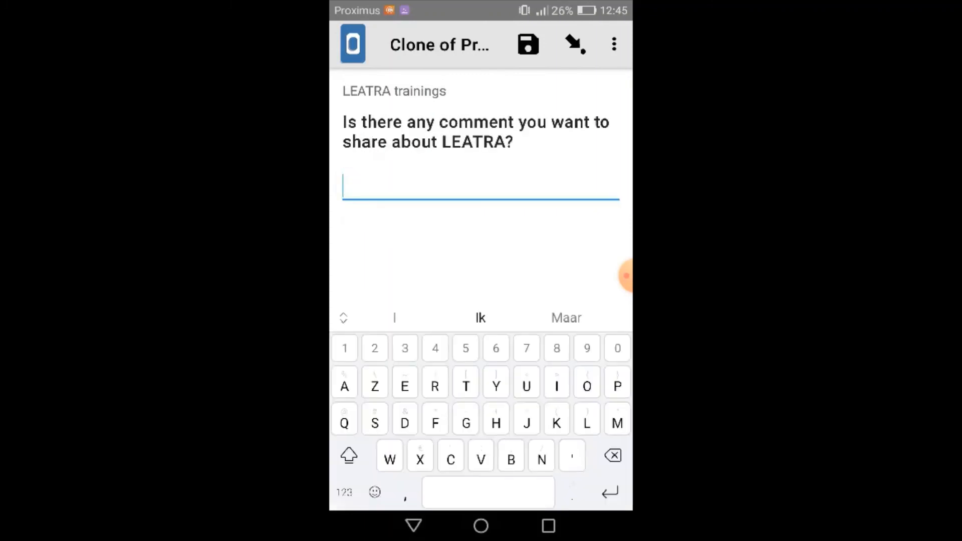
{"action": "type", "text": "It is "}
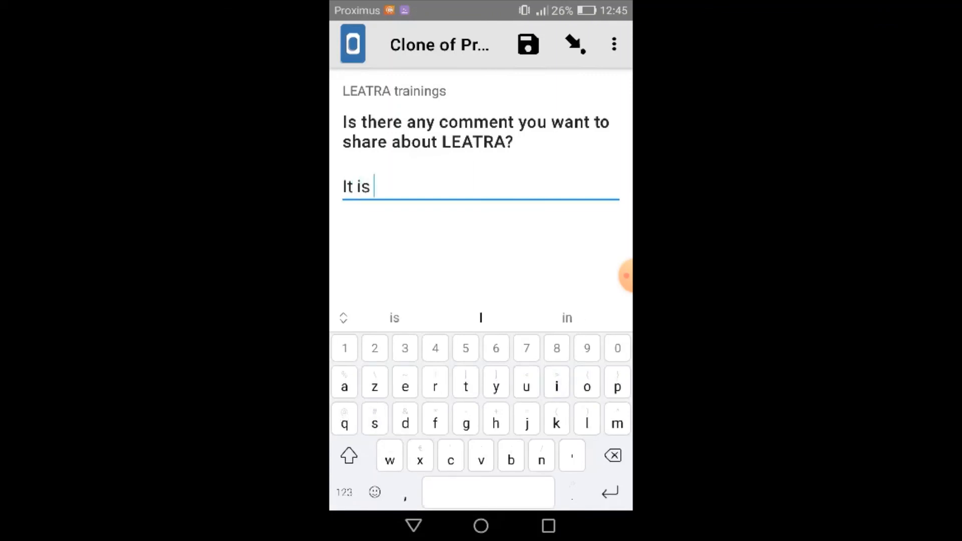
{"action": "type", "text": "a nice format."}
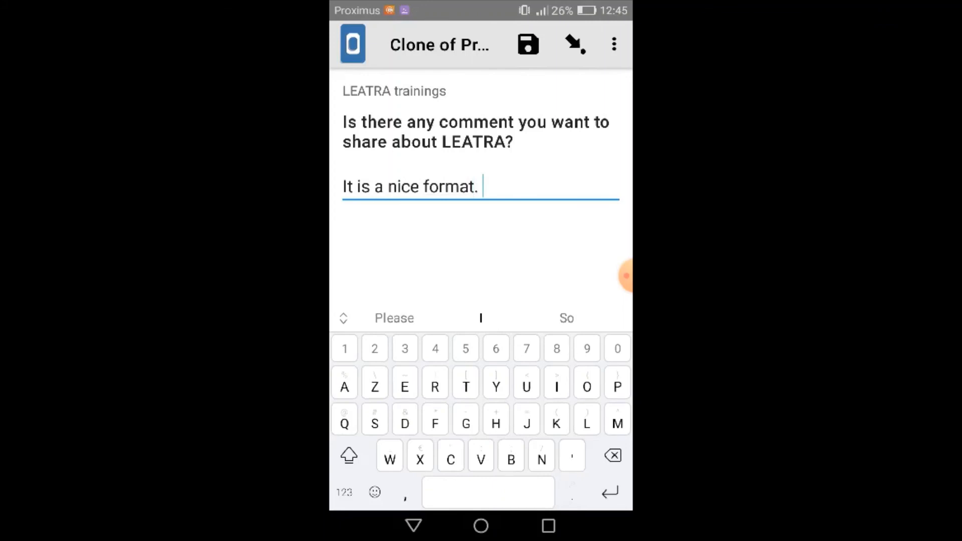
Go to the end of the form, keep its name and finalized mark, and save and exit it
{"action": "left_click_drag", "start_coordinate": [567, 240], "coordinate": [395, 241]}
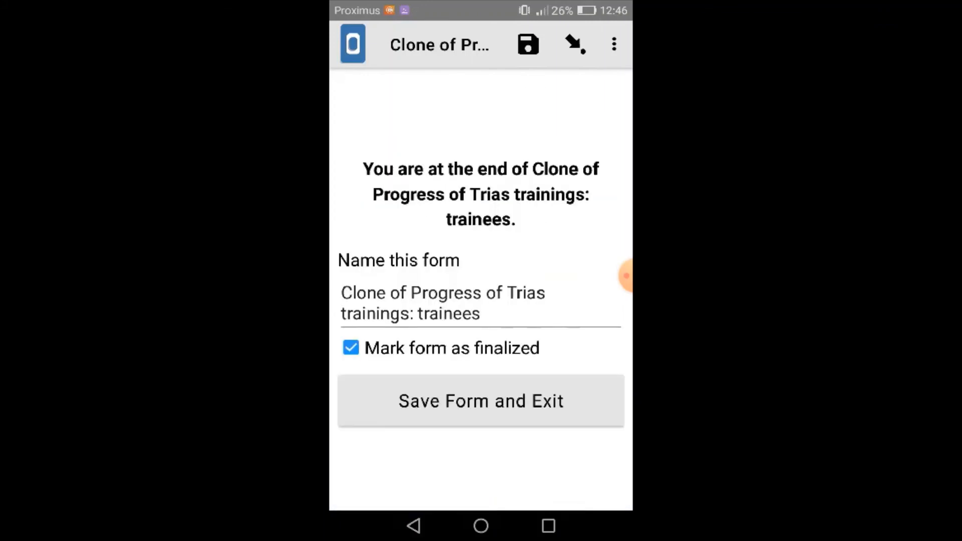
{"action": "left_click", "coordinate": [454, 293]}
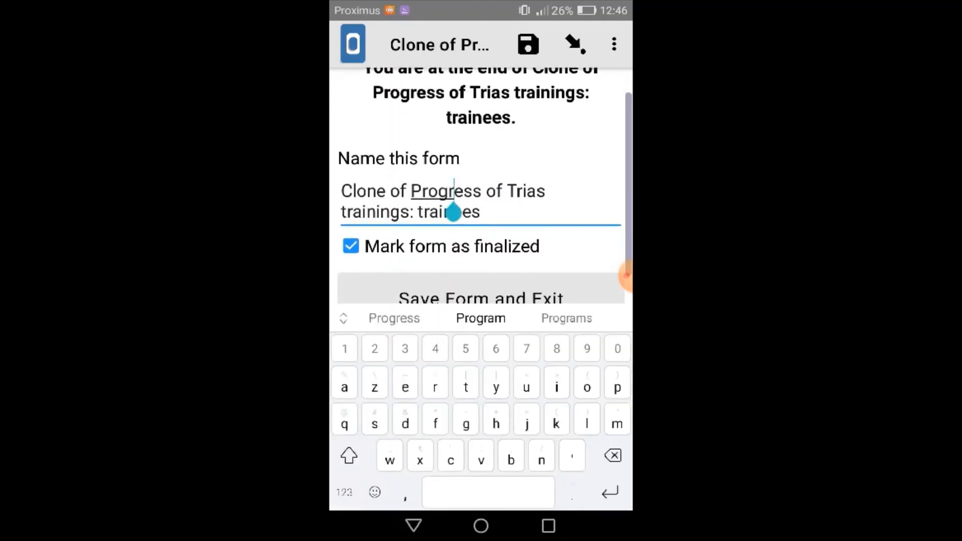
{"action": "left_click_drag", "start_coordinate": [454, 212], "coordinate": [480, 234]}
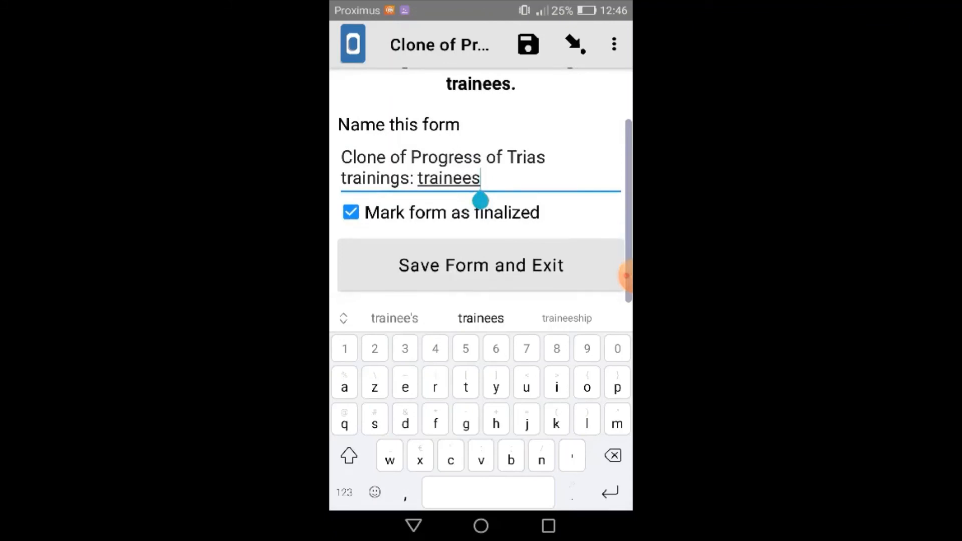
{"action": "left_click", "coordinate": [481, 265]}
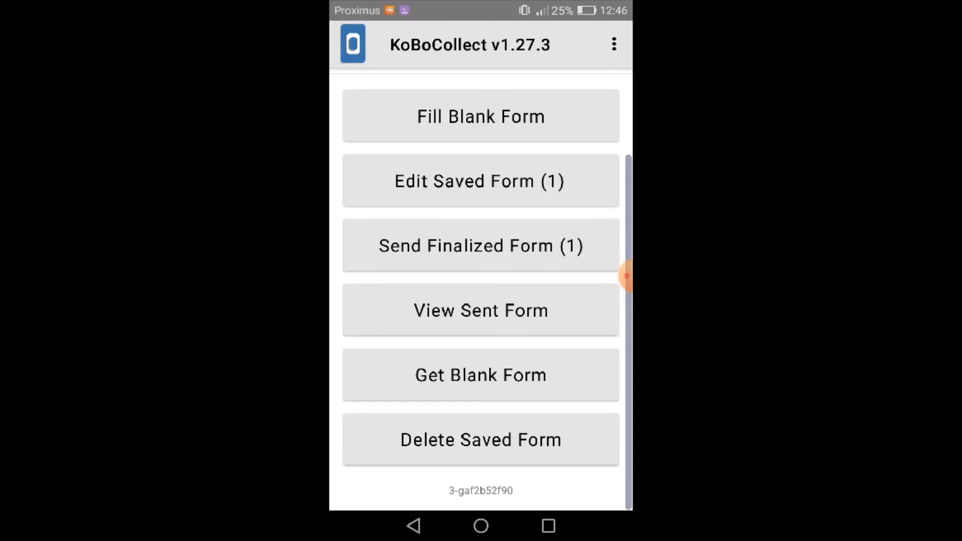
Reopen the saved form to view its question groups and first answer, and exit with the changes saved
{"action": "left_click", "coordinate": [481, 180]}
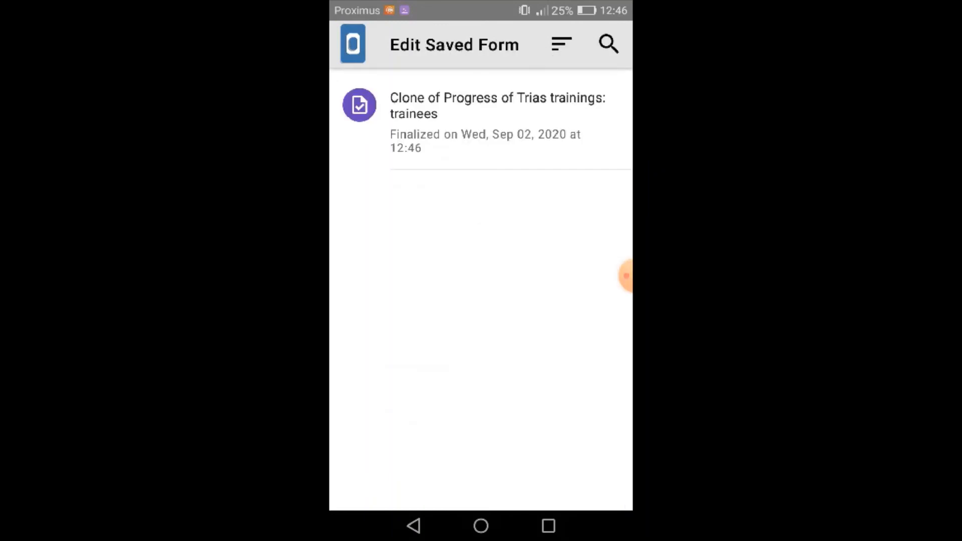
{"action": "left_click", "coordinate": [516, 122]}
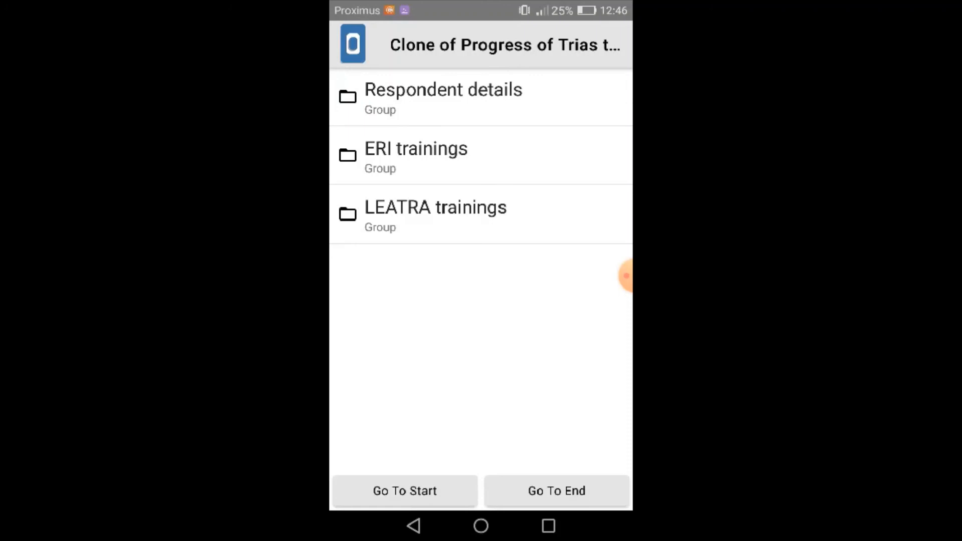
{"action": "left_click", "coordinate": [414, 526]}
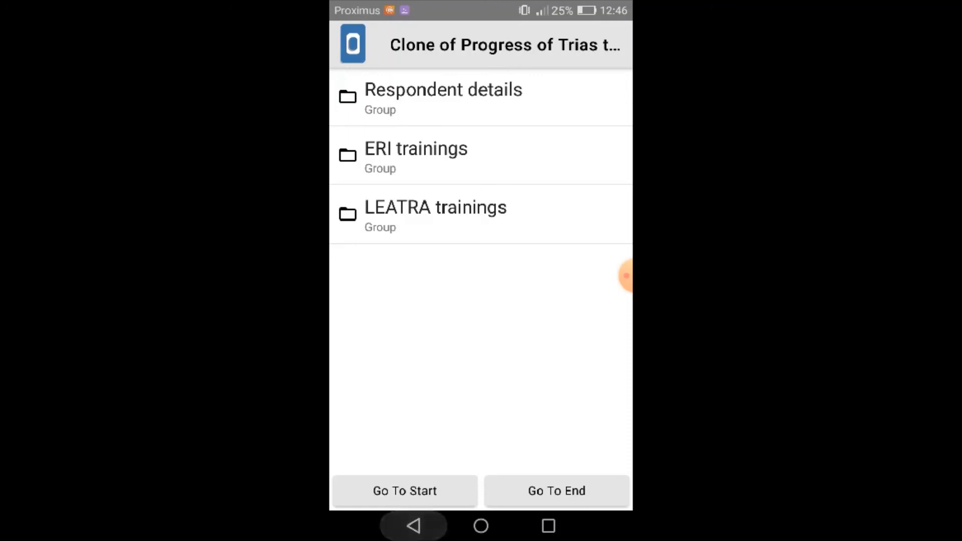
{"action": "left_click", "coordinate": [413, 525]}
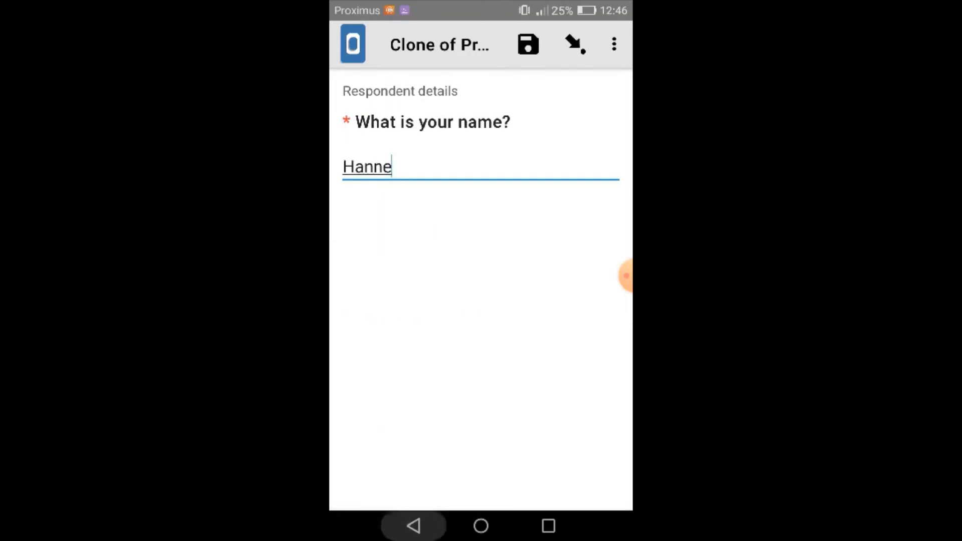
{"action": "left_click", "coordinate": [413, 526]}
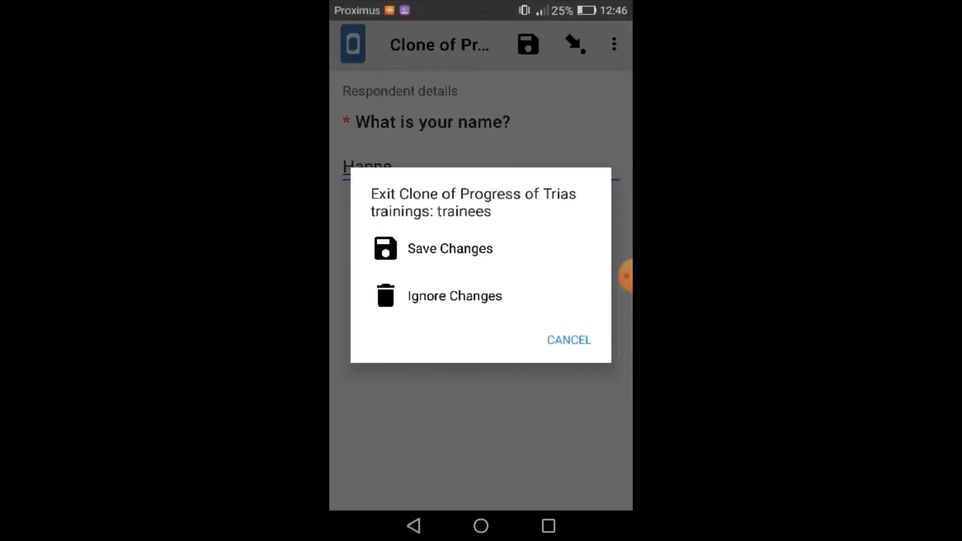
{"action": "left_click", "coordinate": [450, 248]}
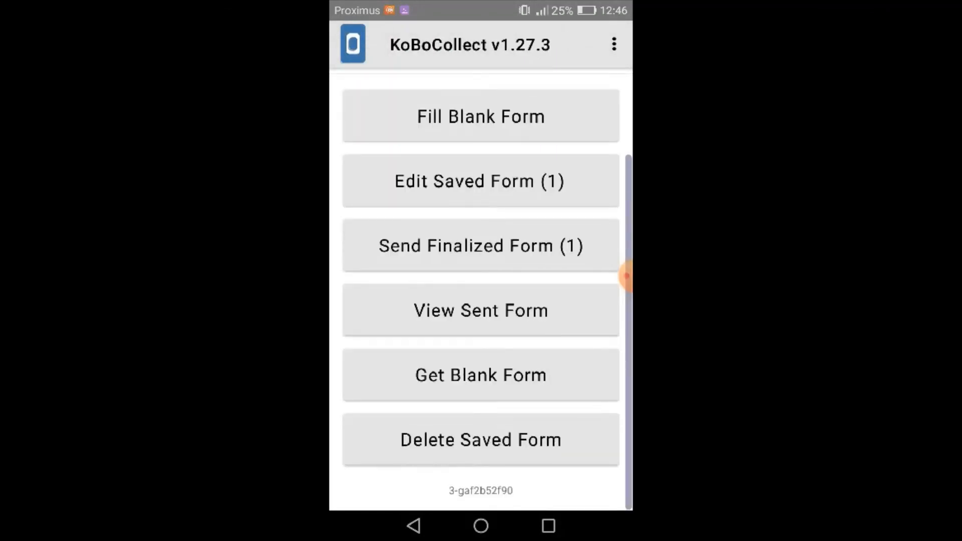
Select all finalized forms for sending and turn on the phone's Wi-Fi
{"action": "left_click", "coordinate": [481, 246]}
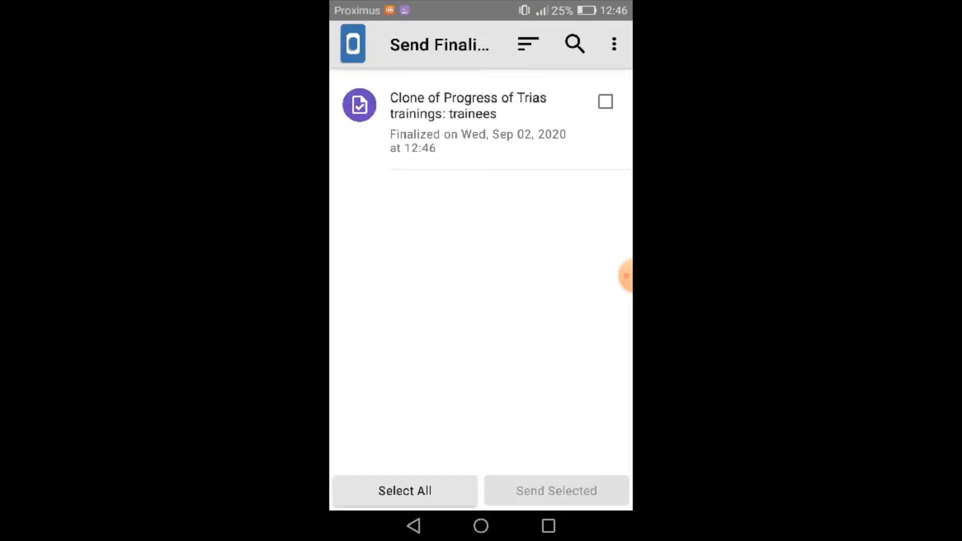
{"action": "left_click", "coordinate": [405, 491]}
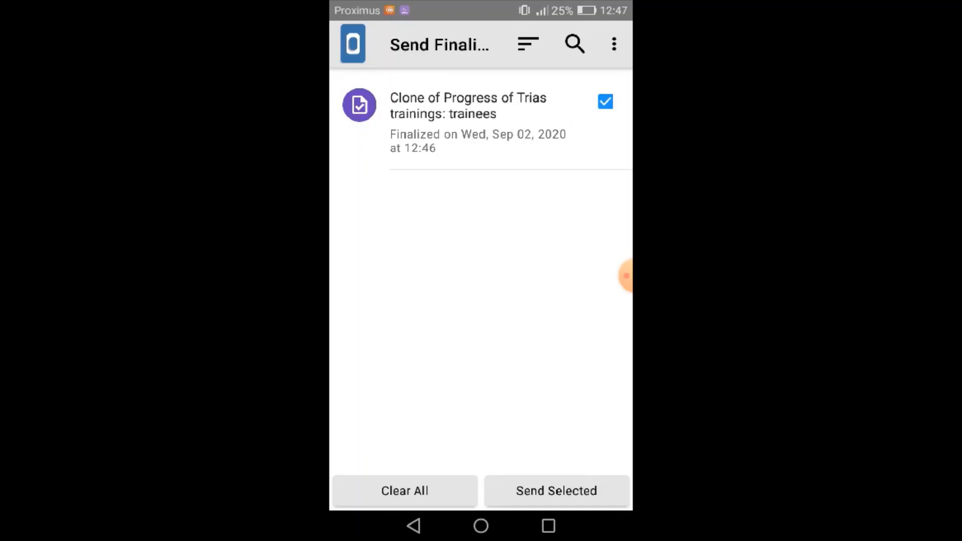
{"action": "left_click_drag", "start_coordinate": [481, 3], "coordinate": [481, 401]}
{"action": "left_click", "coordinate": [550, 21]}
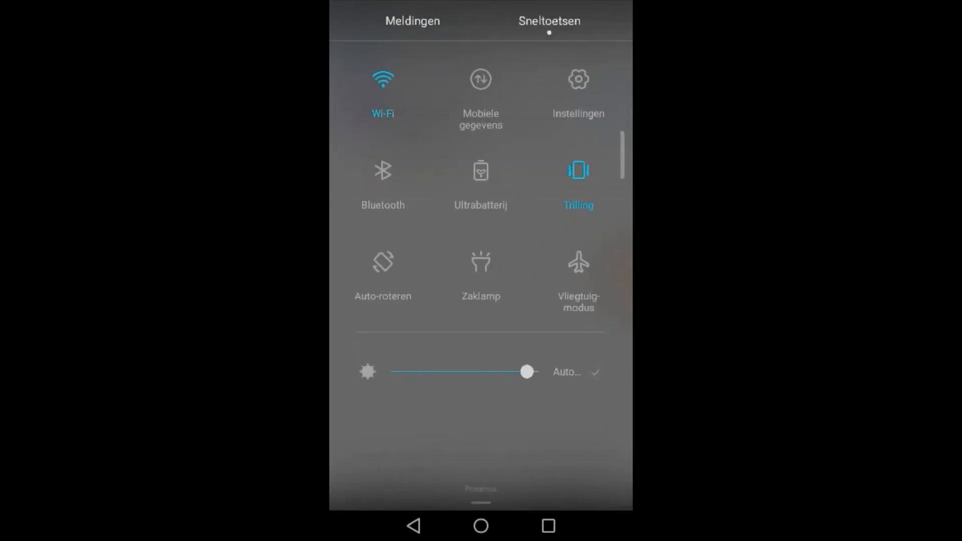
{"action": "left_click_drag", "start_coordinate": [482, 502], "coordinate": [482, 100]}
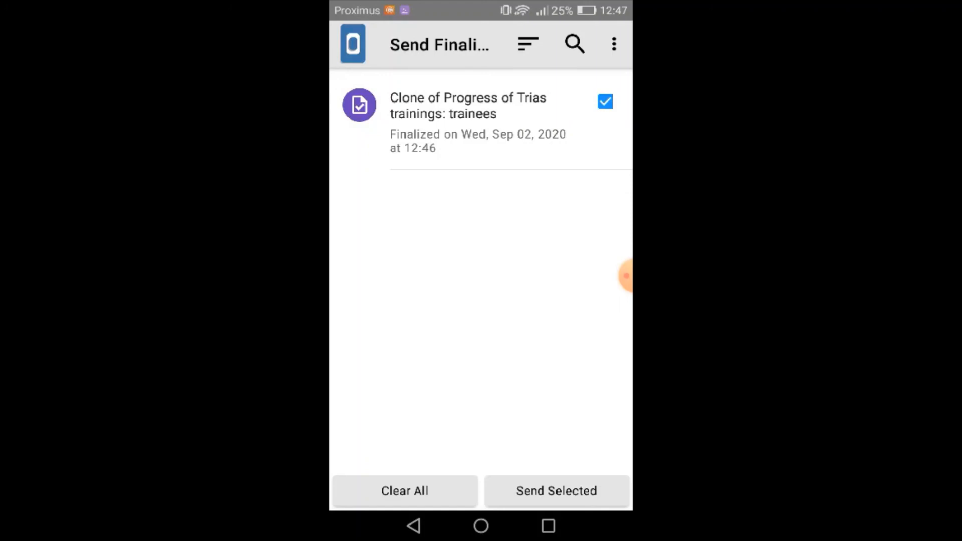
Send the selected finalized form to the server and dismiss the upload results
{"action": "left_click", "coordinate": [557, 491]}
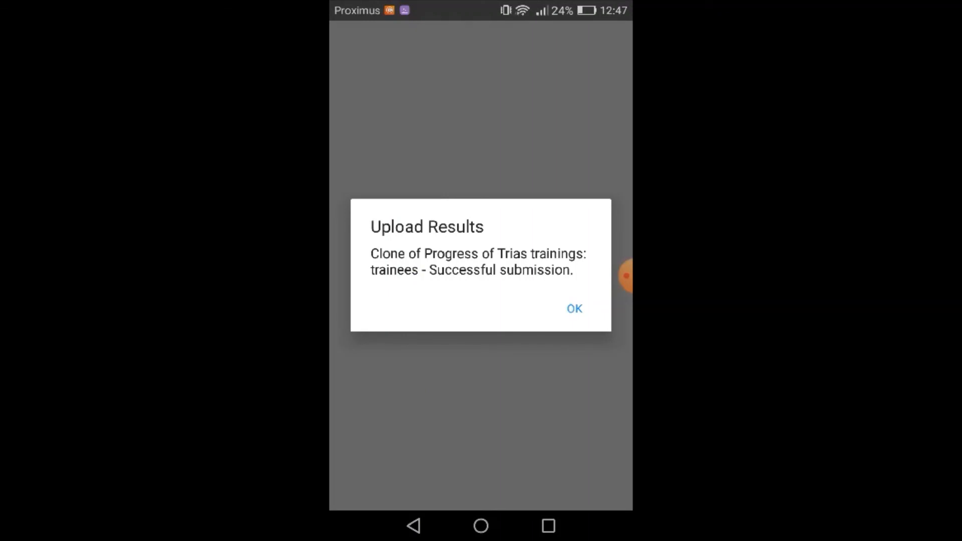
{"action": "left_click", "coordinate": [575, 309]}
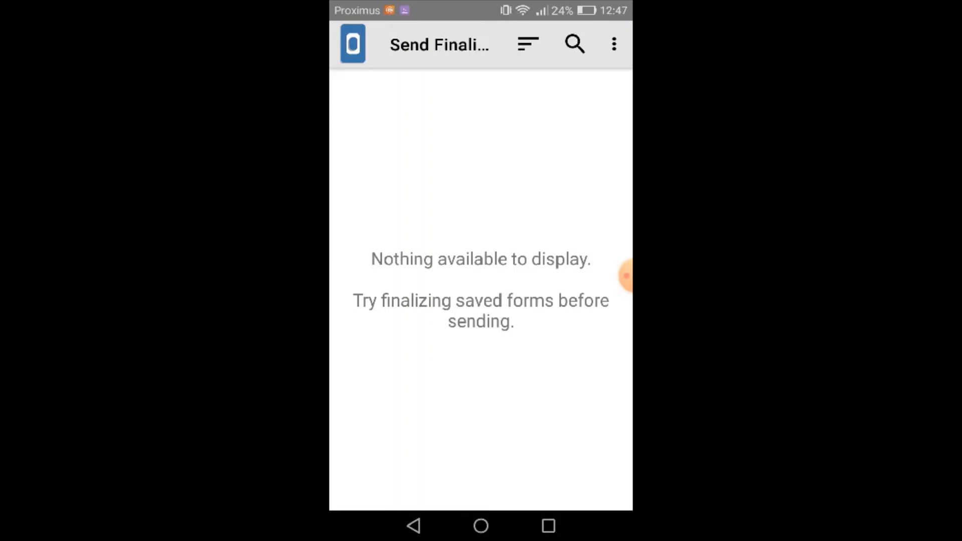
{"action": "left_click", "coordinate": [627, 276]}
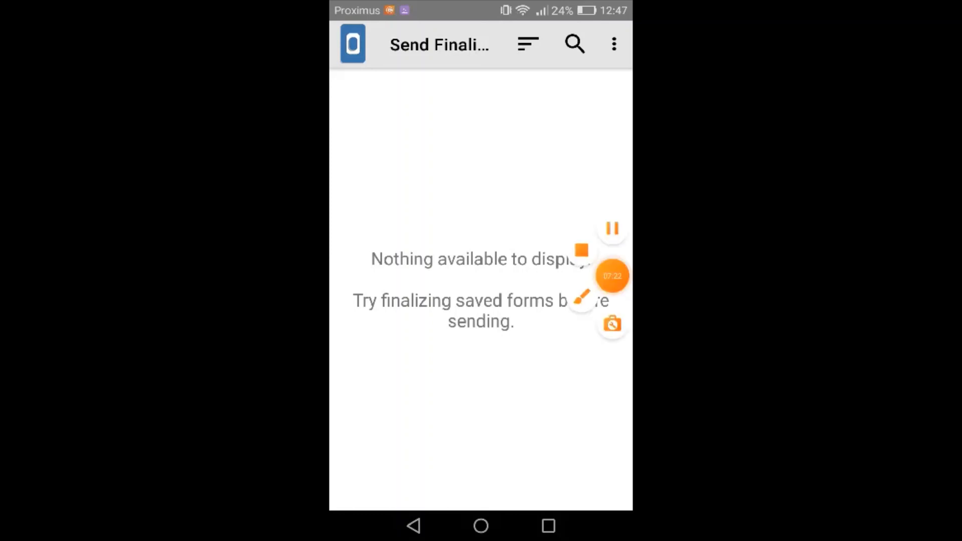